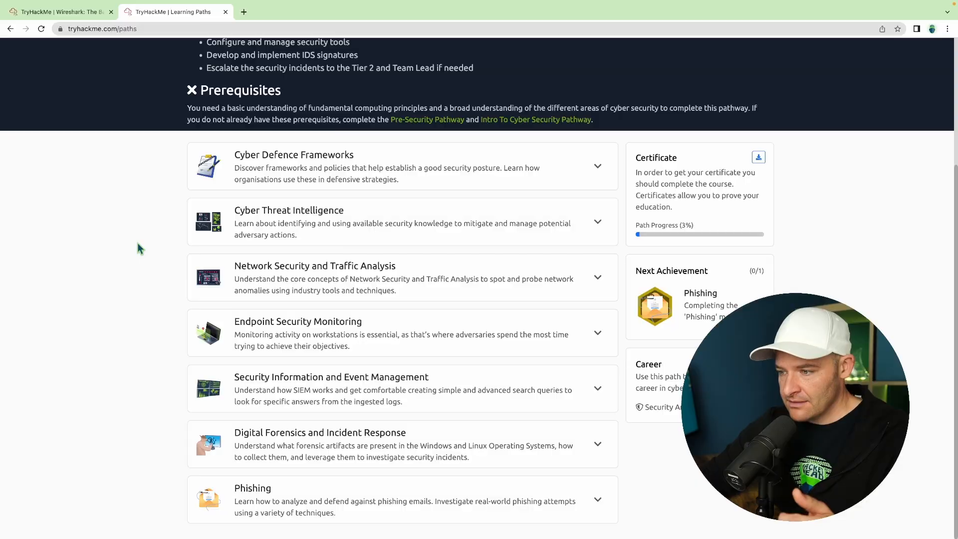
Expand the Network Security and Traffic Analysis module to locate its Wireshark rooms, and switch to the open Wireshark: The Basics room
left_click(391, 290)
scroll(391, 289, "down", 7)
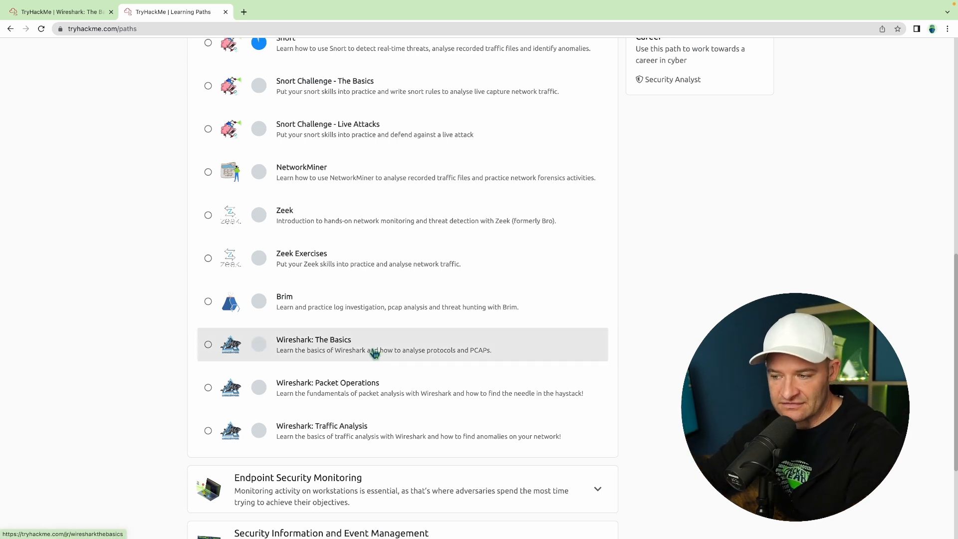
left_click(68, 17)
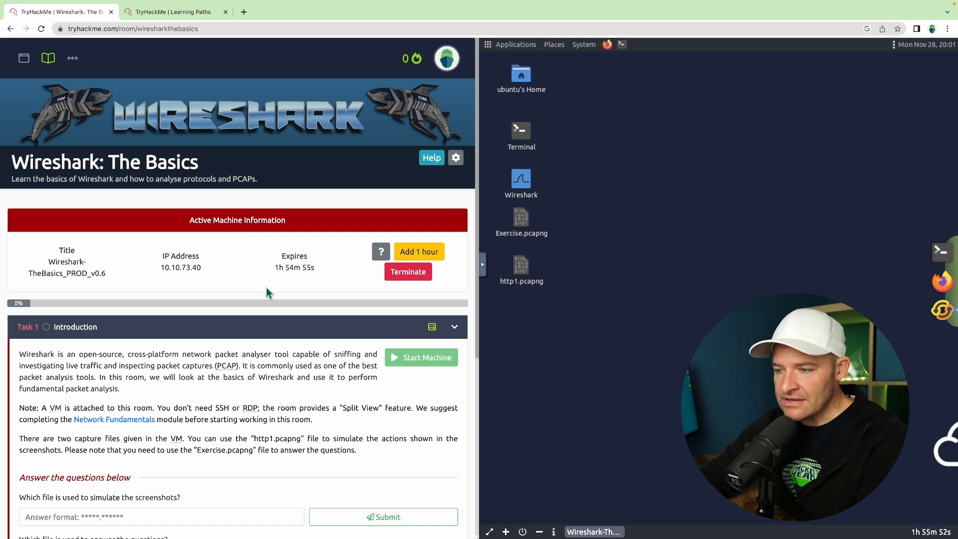
Submit http1.pcapng as the Task 1 answer for the file used to simulate the screenshots
scroll(266, 288, "down", 2)
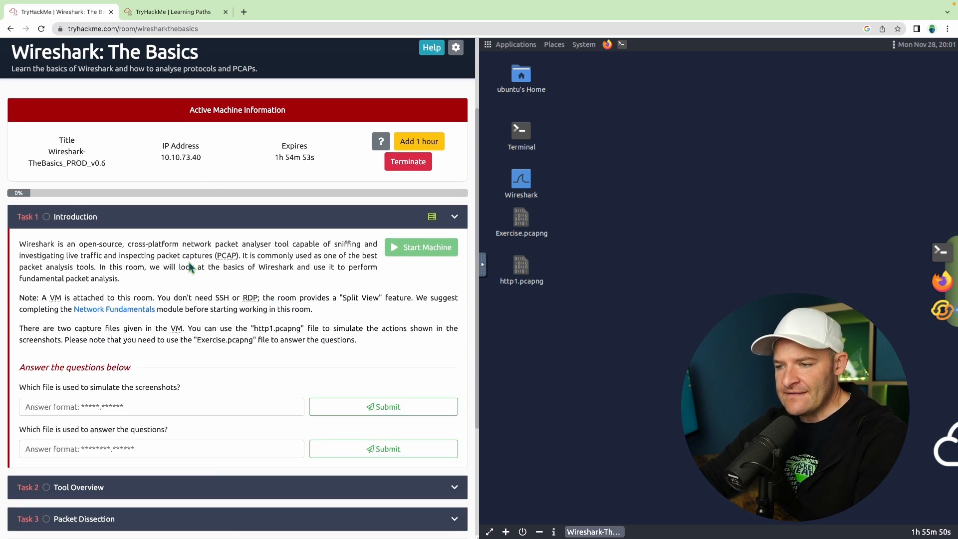
scroll(190, 268, "down", 3)
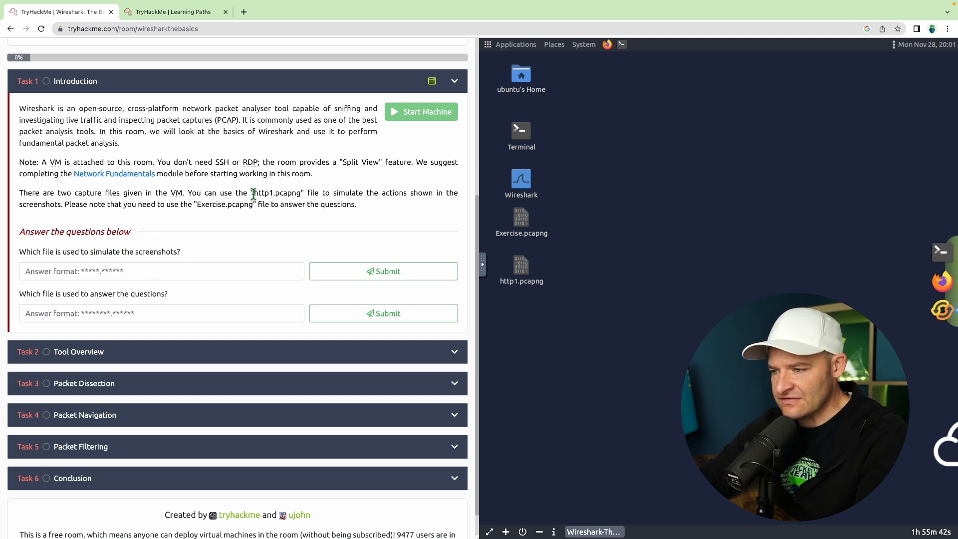
left_click_drag(254, 193, 294, 193)
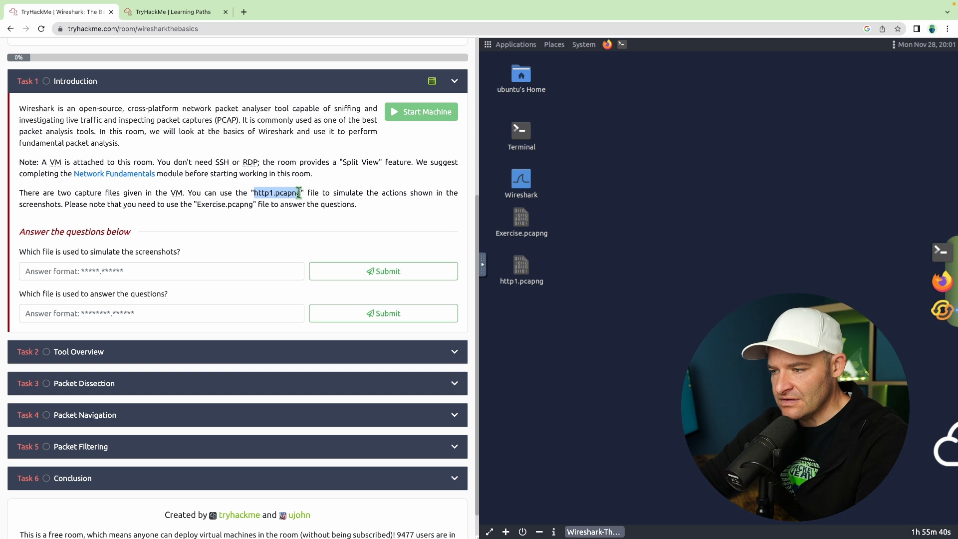
left_click(274, 270)
type("http1.pcapng")
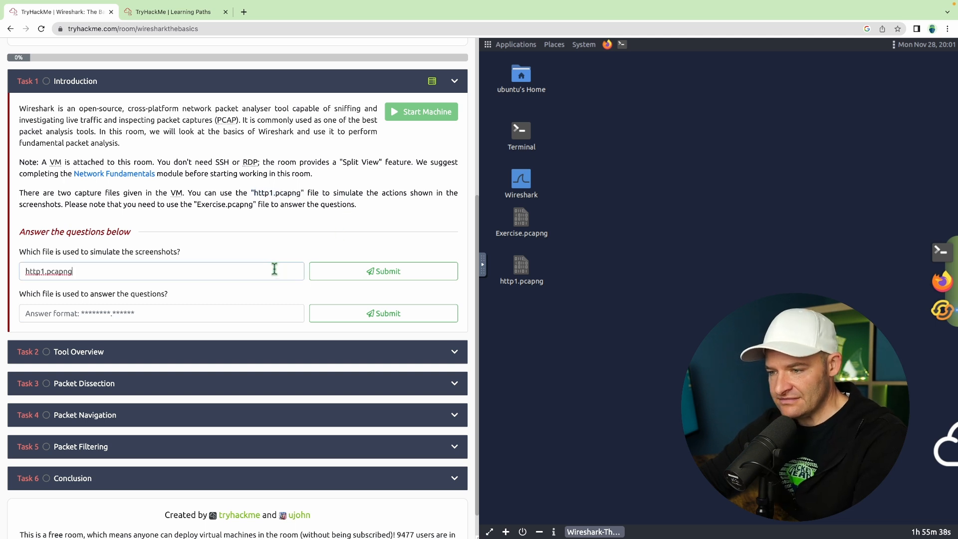
left_click(348, 271)
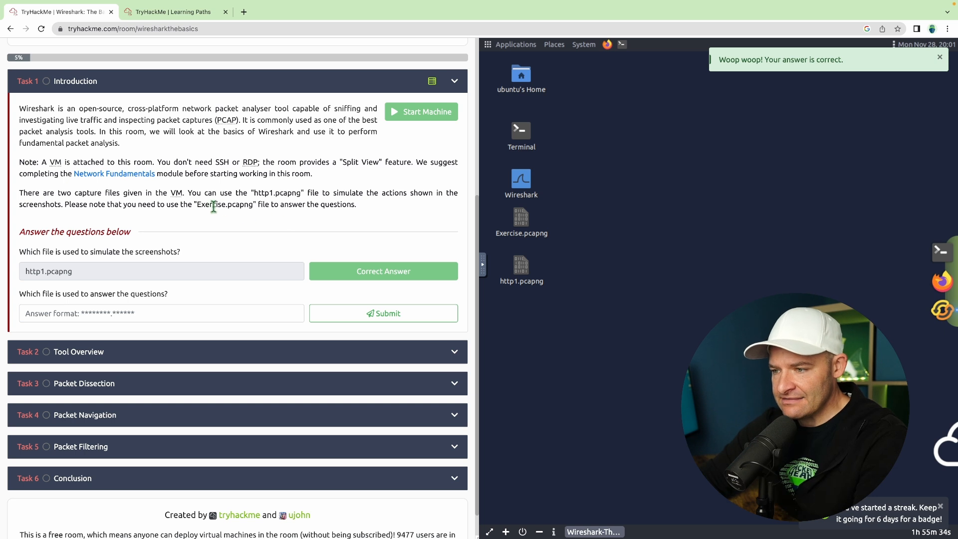
Copy Exercise.pcapng from the Task 1 text and submit it as the file used to answer the questions
left_click_drag(199, 207, 252, 208)
key("ctrl+c")
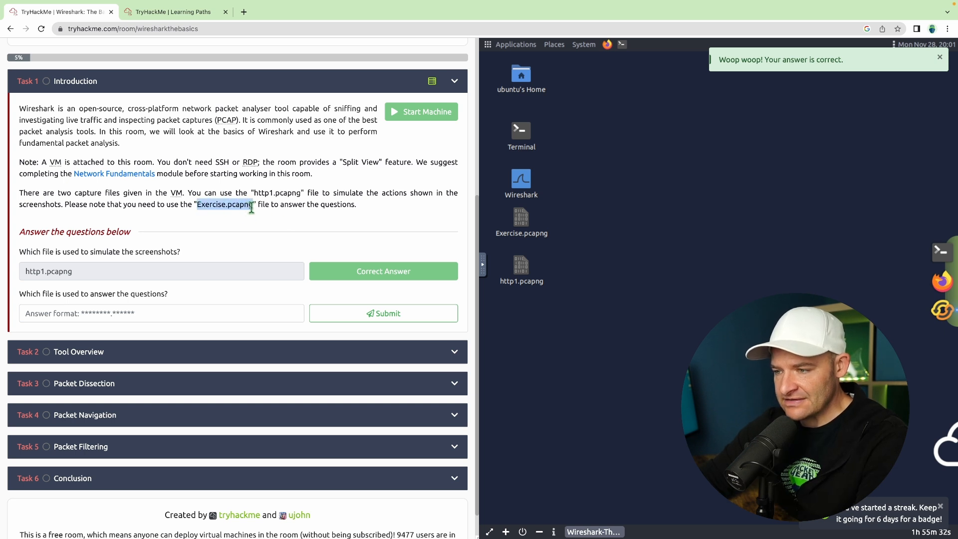
left_click(216, 313)
key("ctrl+v")
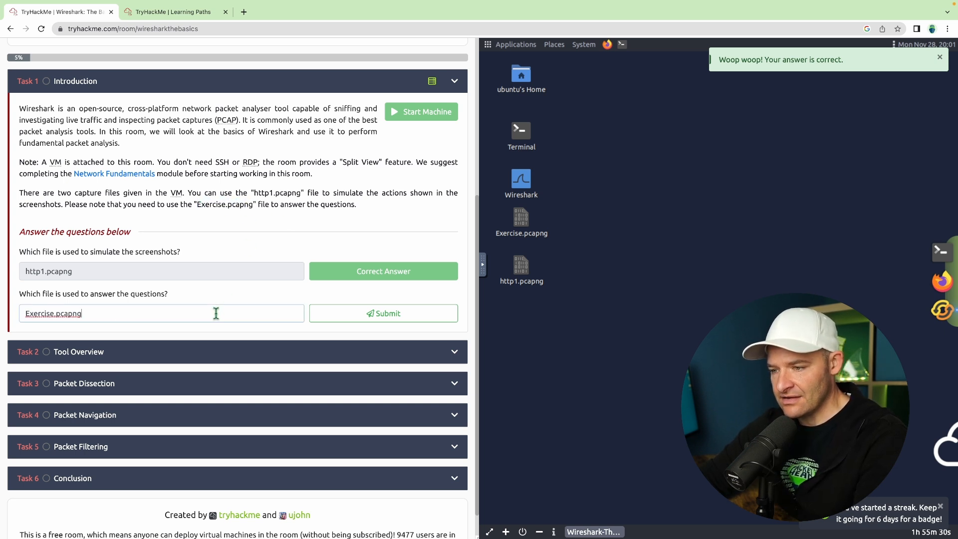
left_click(341, 312)
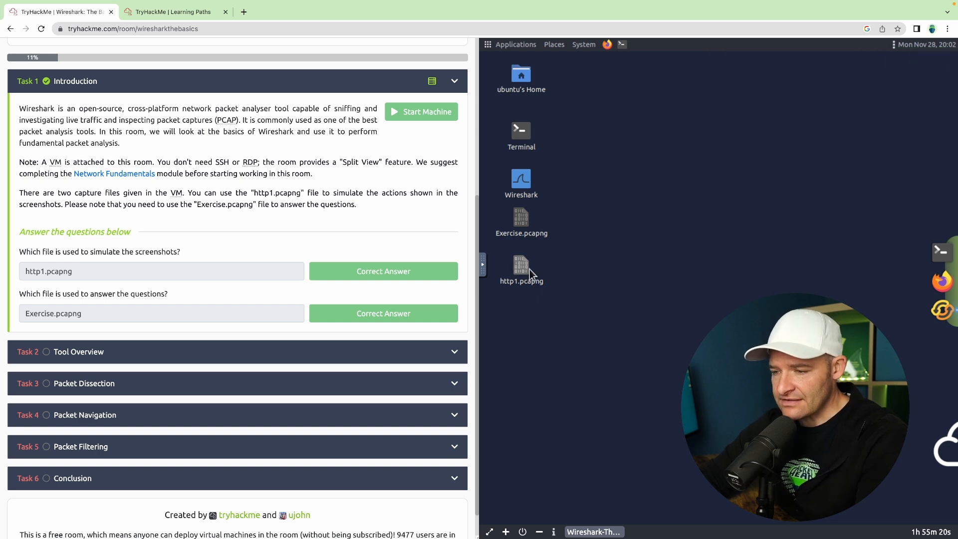
Collapse Task 1, expand Task 2 Tool Overview, and read through its sections down to the questions
scroll(456, 96, "up", 4)
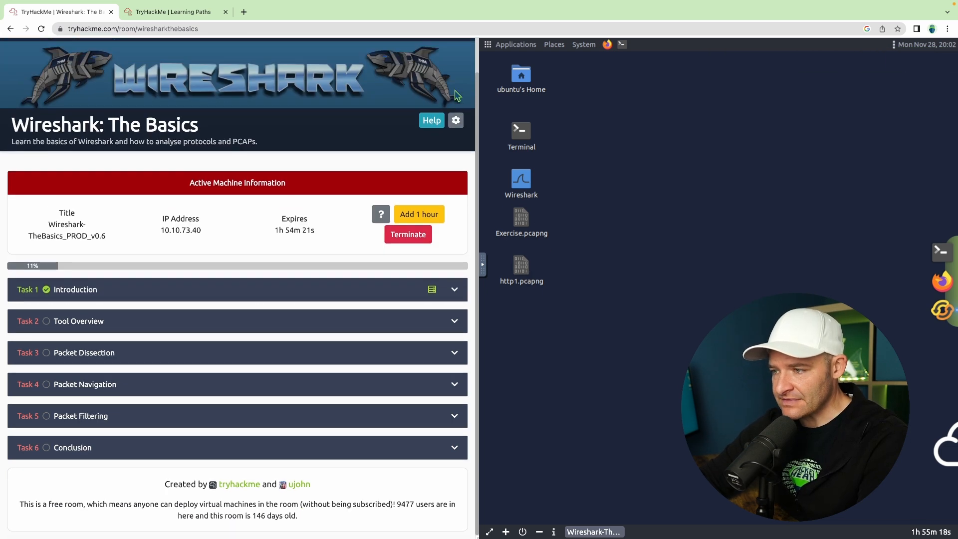
left_click(454, 322)
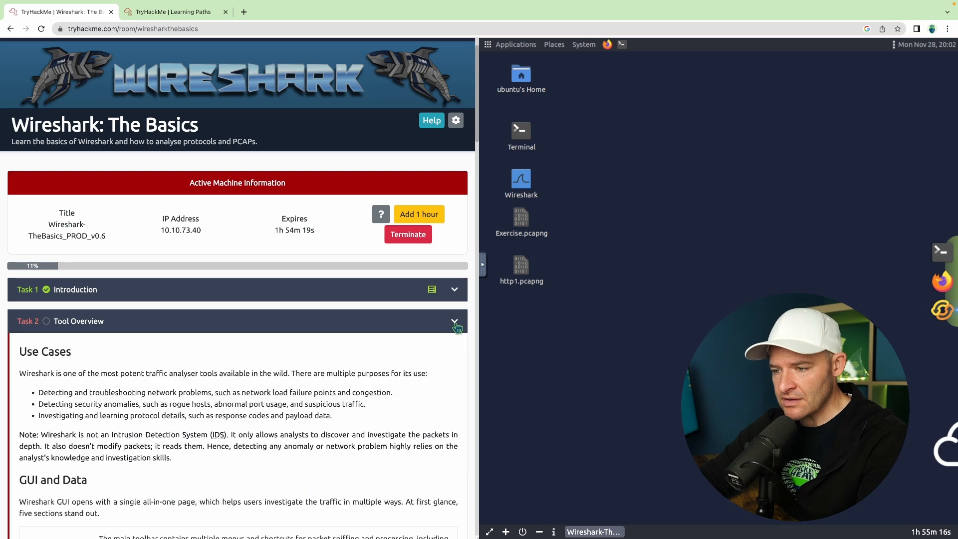
scroll(307, 378, "down", 5)
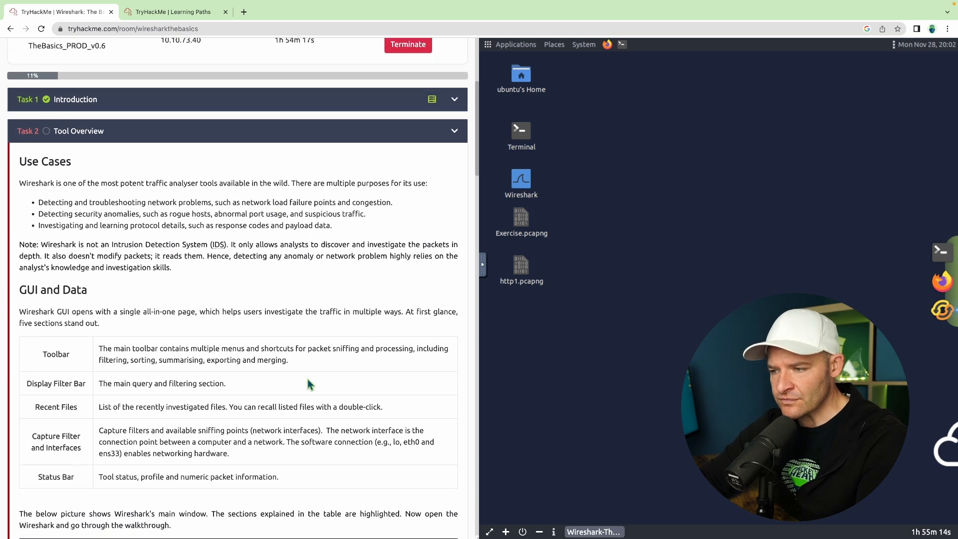
scroll(307, 379, "down", 1)
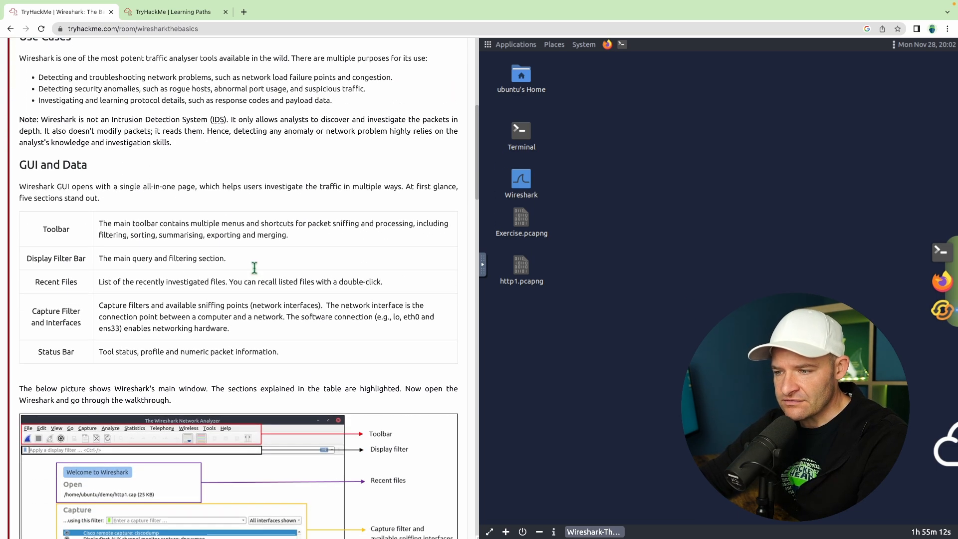
scroll(261, 320, "down", 5)
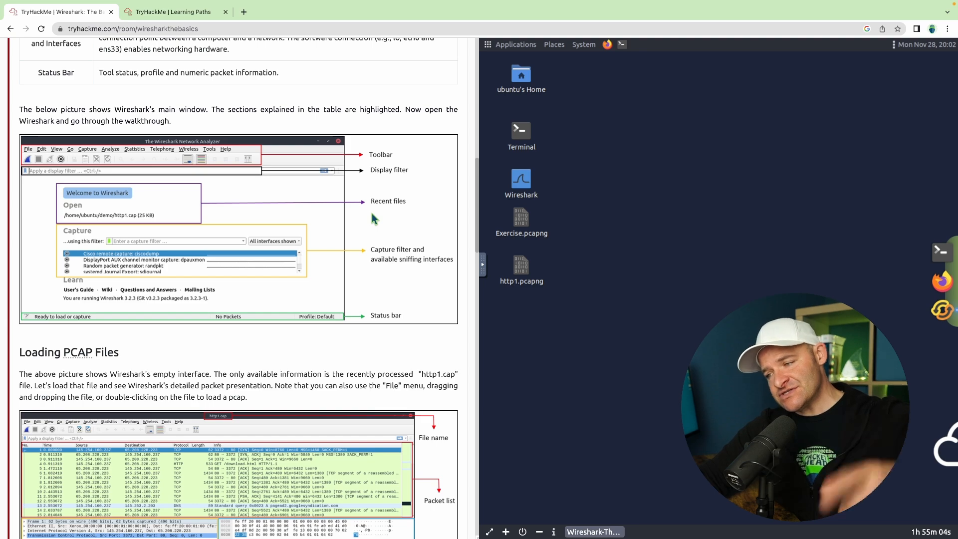
scroll(292, 248, "down", 4)
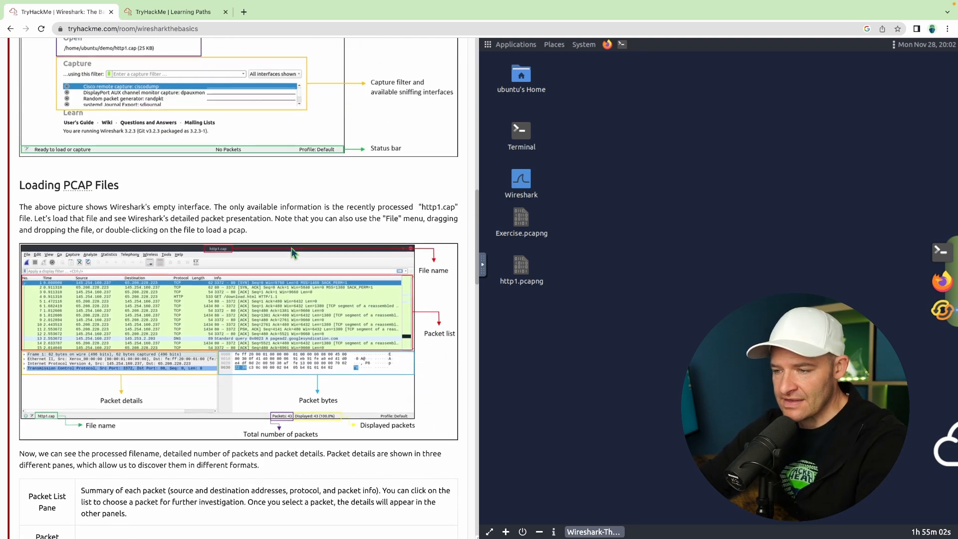
scroll(291, 247, "down", 2)
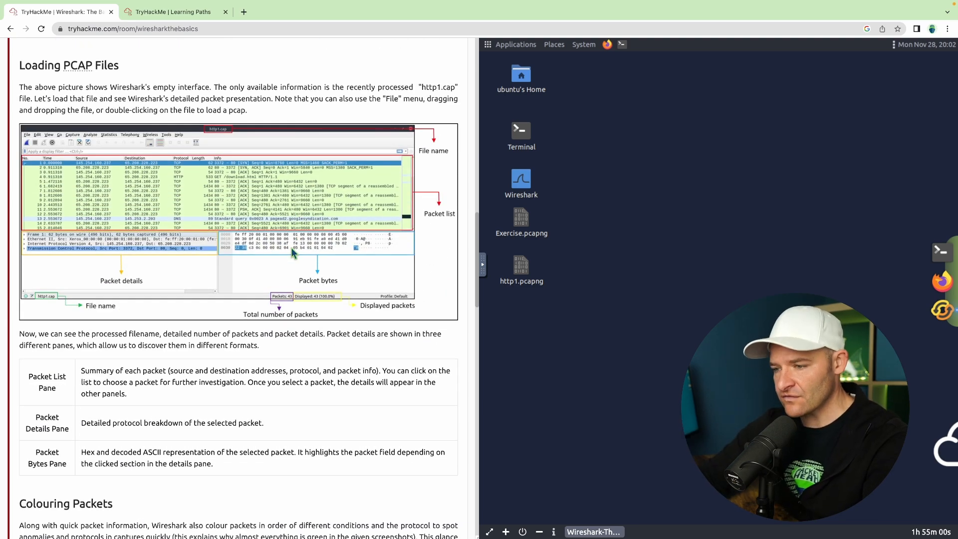
scroll(291, 247, "down", 8)
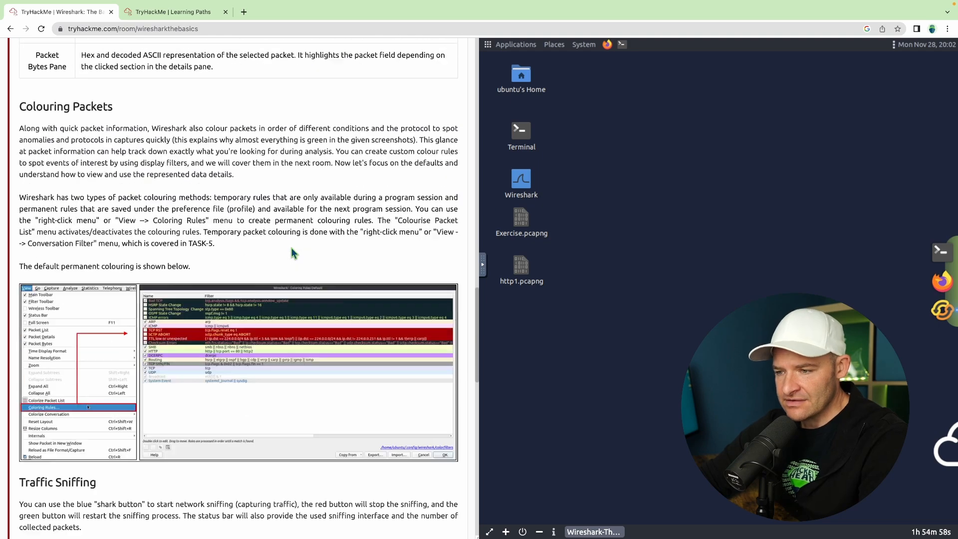
scroll(291, 247, "down", 7)
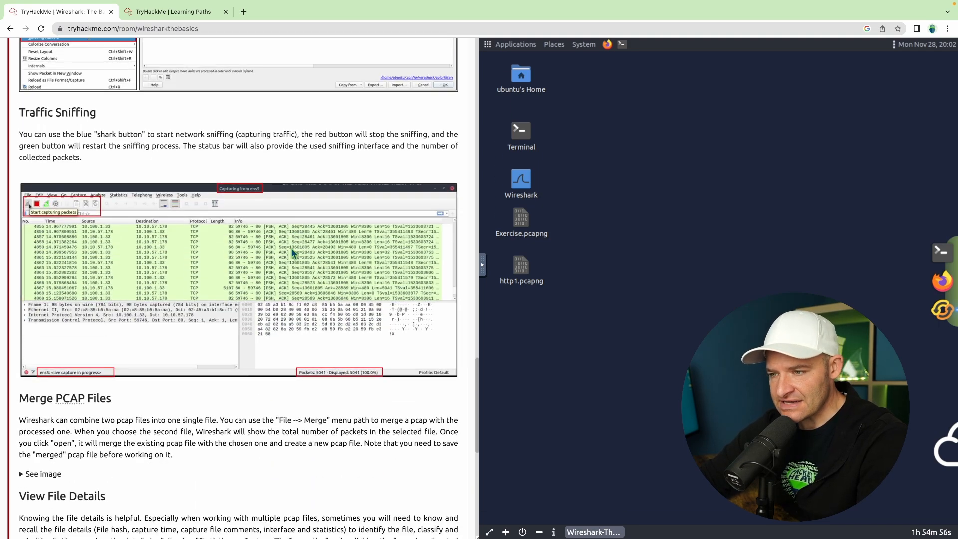
scroll(291, 247, "down", 7)
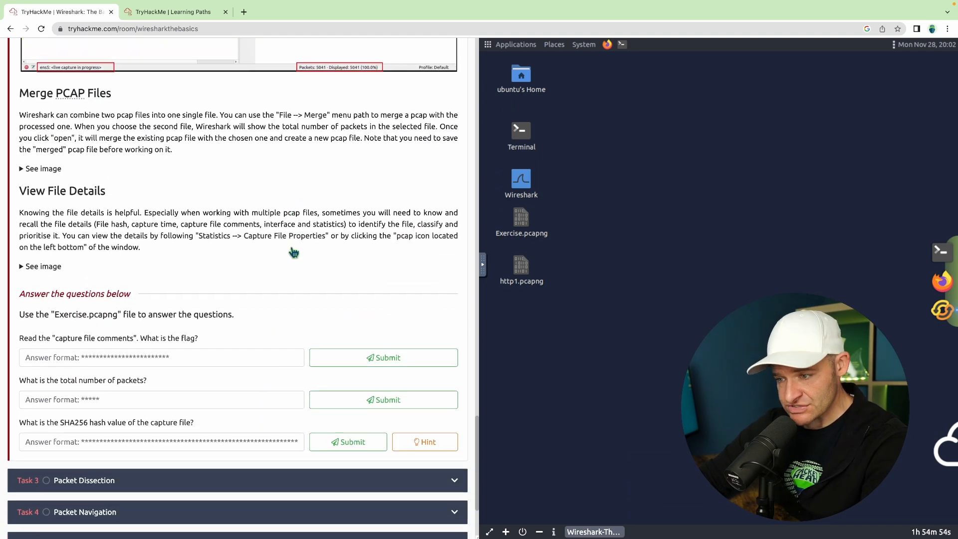
scroll(292, 248, "down", 1)
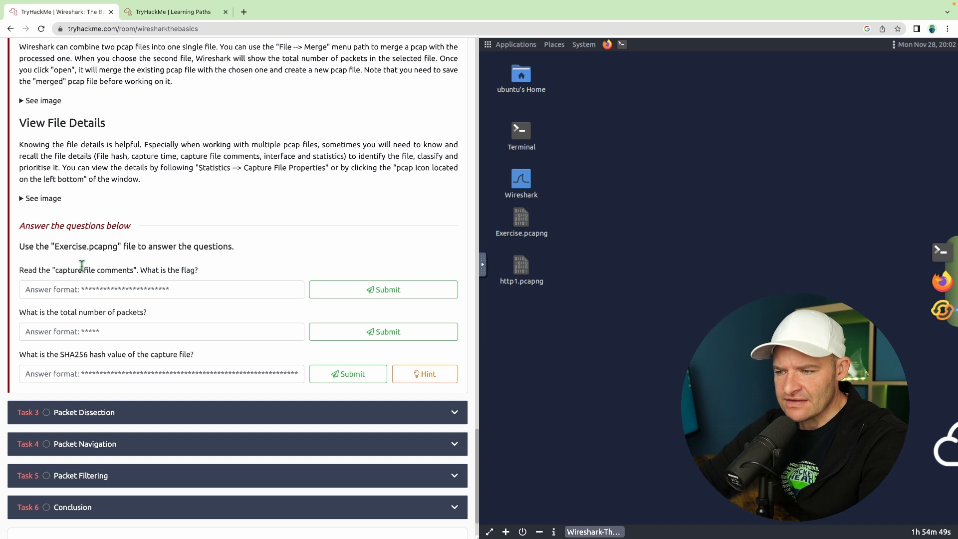
Open Exercise.pcapng in Wireshark, show its Capture File Properties, and enlarge the capture file comments area
left_click_drag(58, 248, 143, 248)
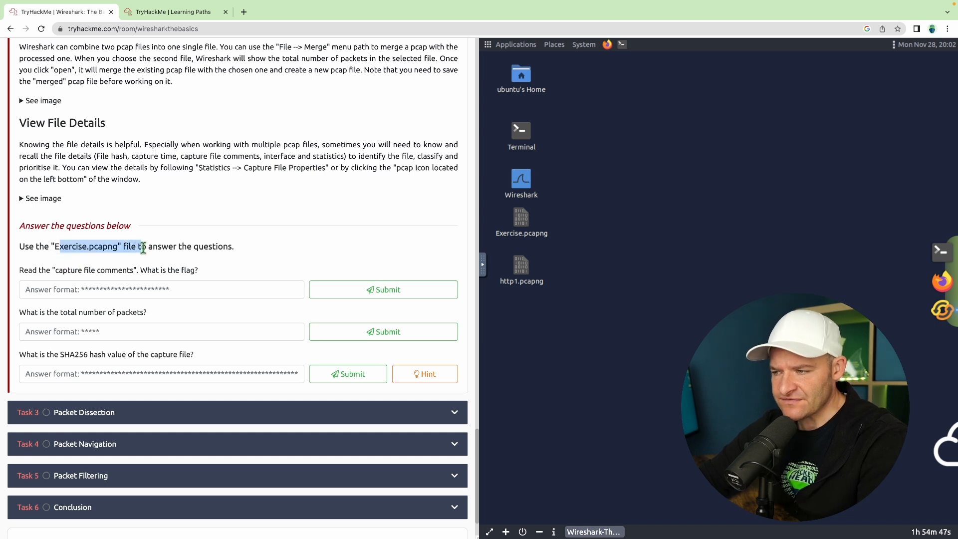
double_click(524, 226)
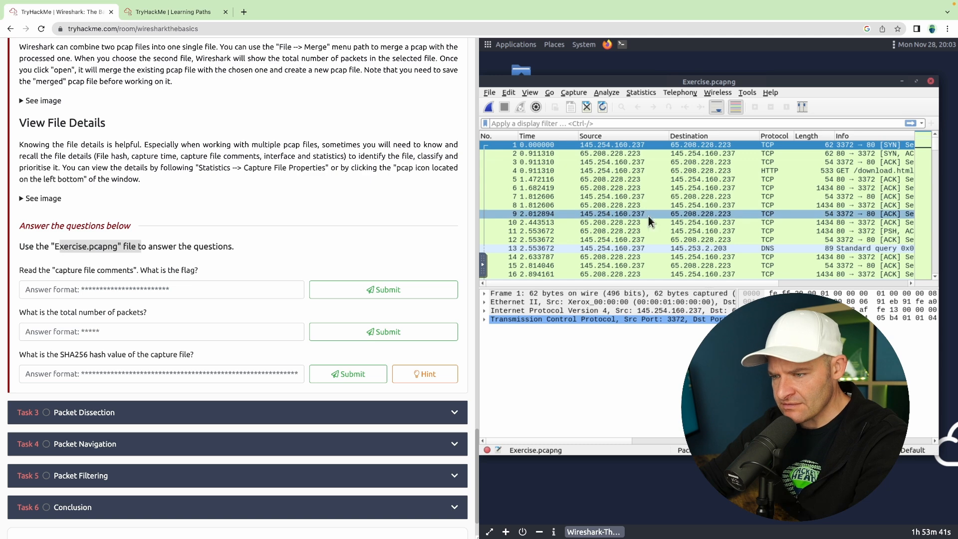
left_click(640, 92)
left_click(655, 103)
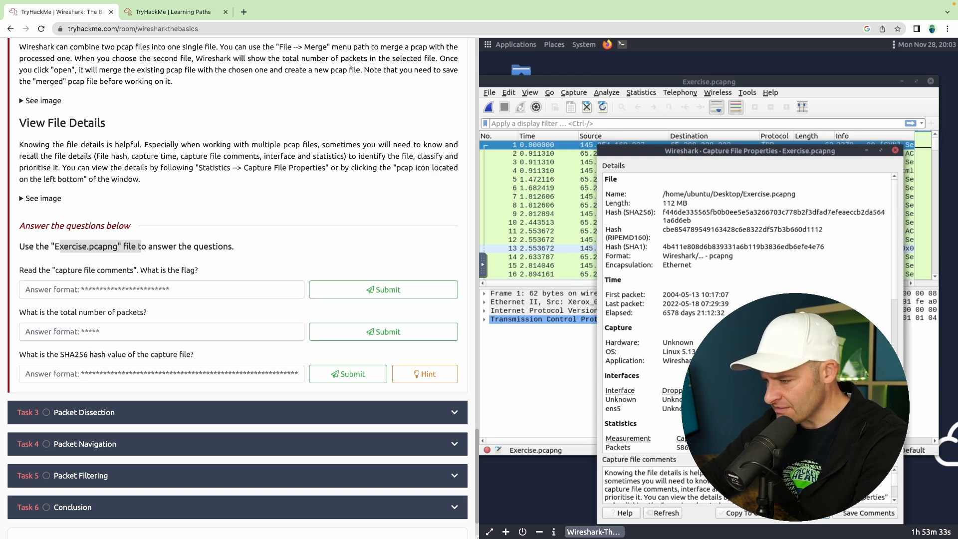
left_click_drag(741, 454, 741, 249)
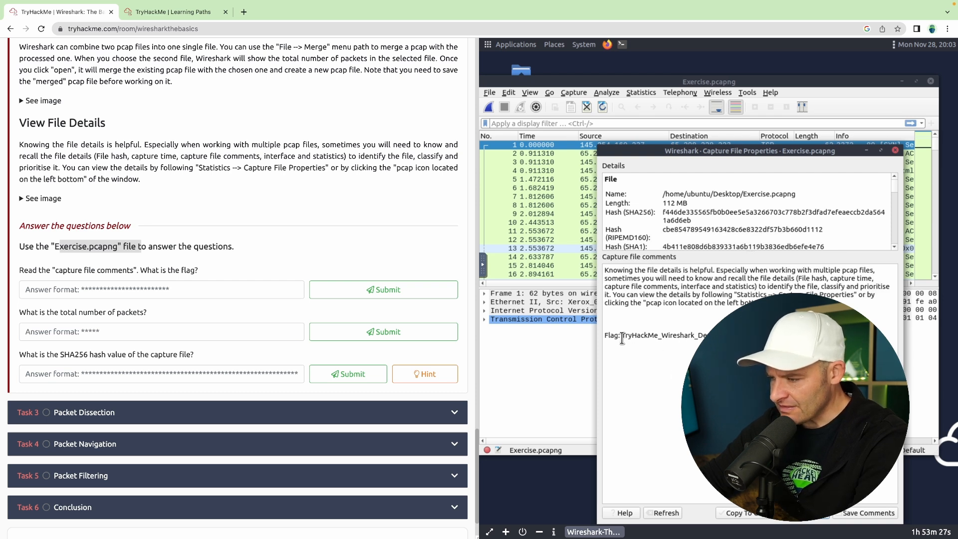
Copy the flag from the capture file comments, close the properties, and copy it out through the virtual machine's shared clipboard
left_click_drag(650, 338, 698, 337)
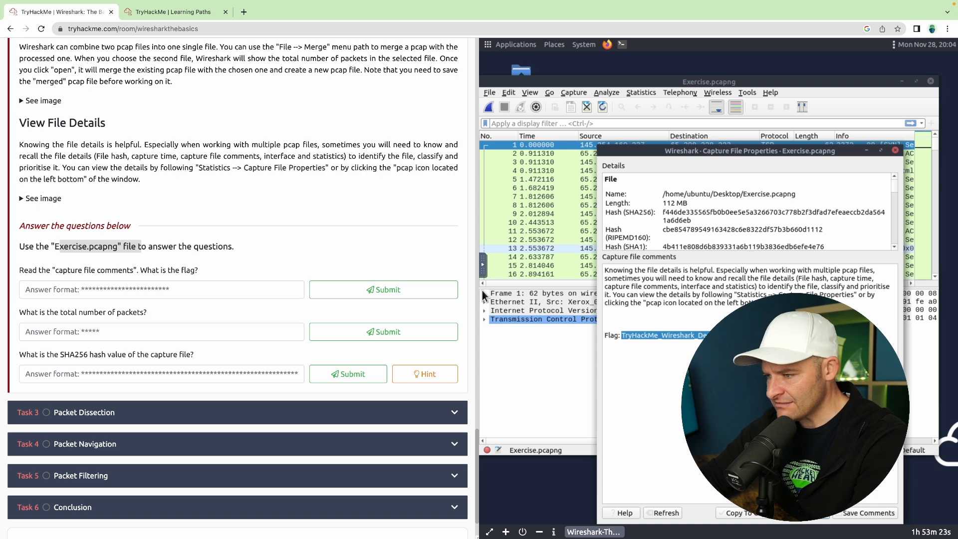
key("Escape")
left_click(486, 268)
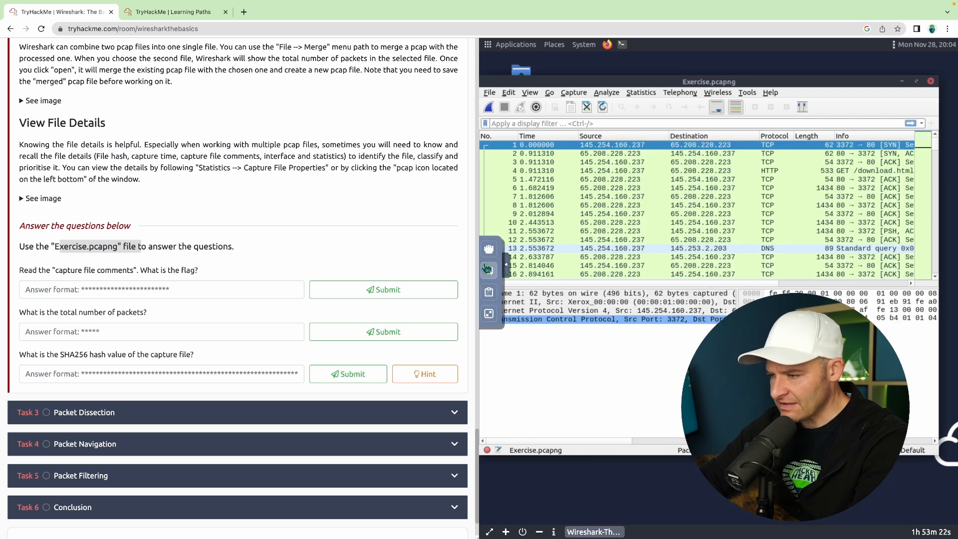
left_click(489, 292)
left_click_drag(622, 272, 512, 277)
key("ctrl+c")
Paste TryHackMe_Wireshark_Demo as the answer to the capture file comments flag question and submit it
left_click(252, 289)
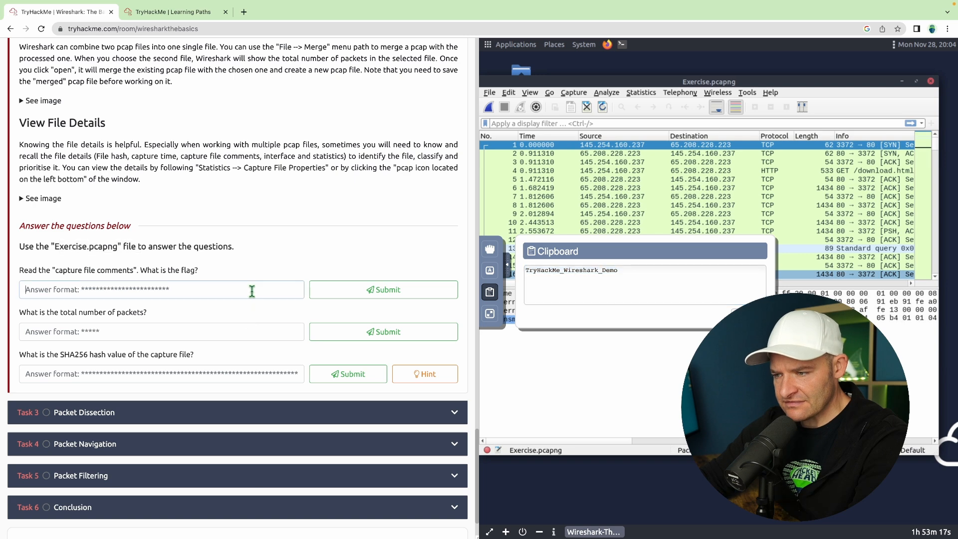
key("ctrl+v")
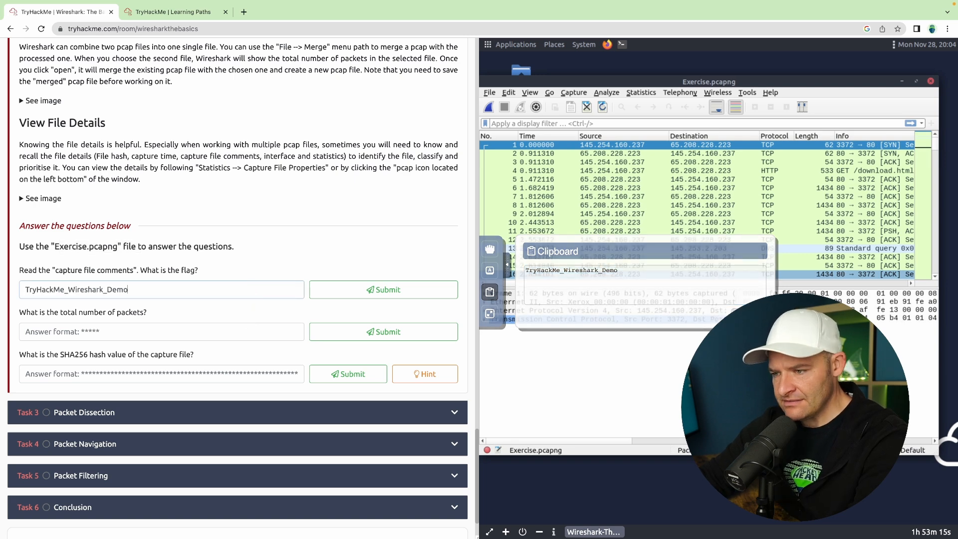
left_click(348, 291)
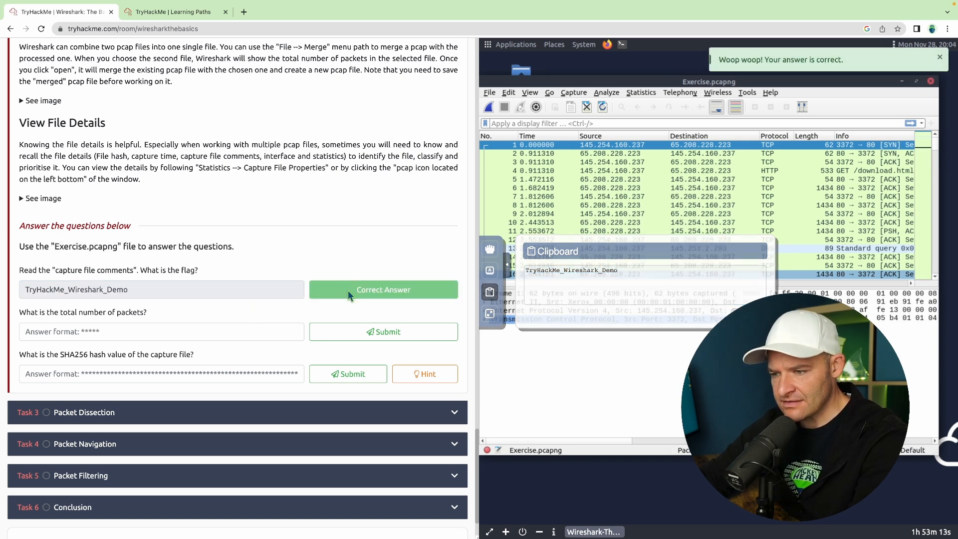
Submit 58620 as the answer for the total number of packets
left_click(226, 336)
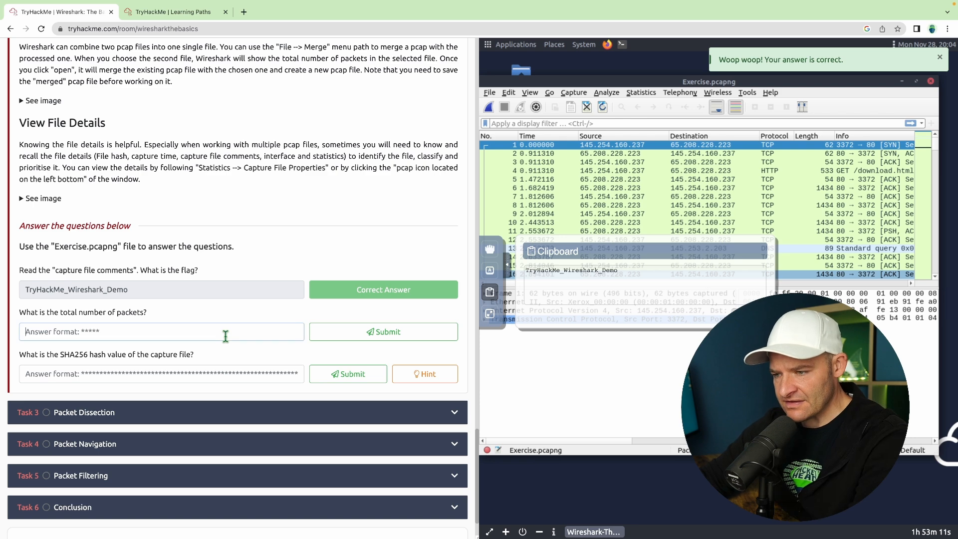
type("5")
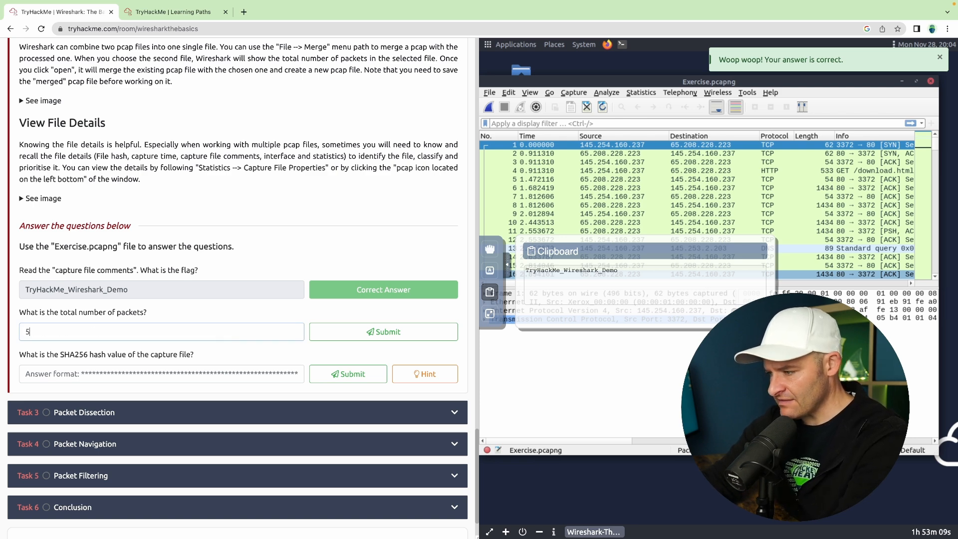
type("86")
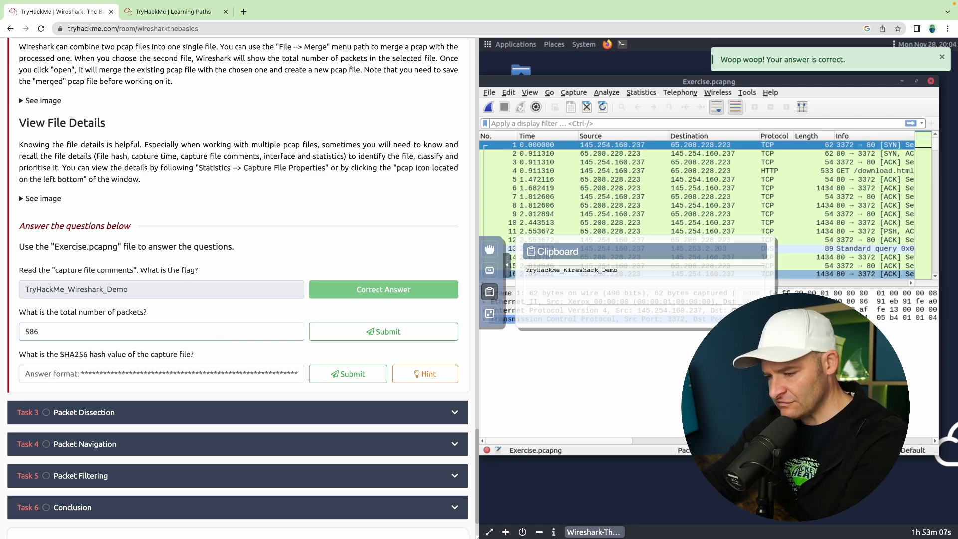
type("20")
left_click(353, 339)
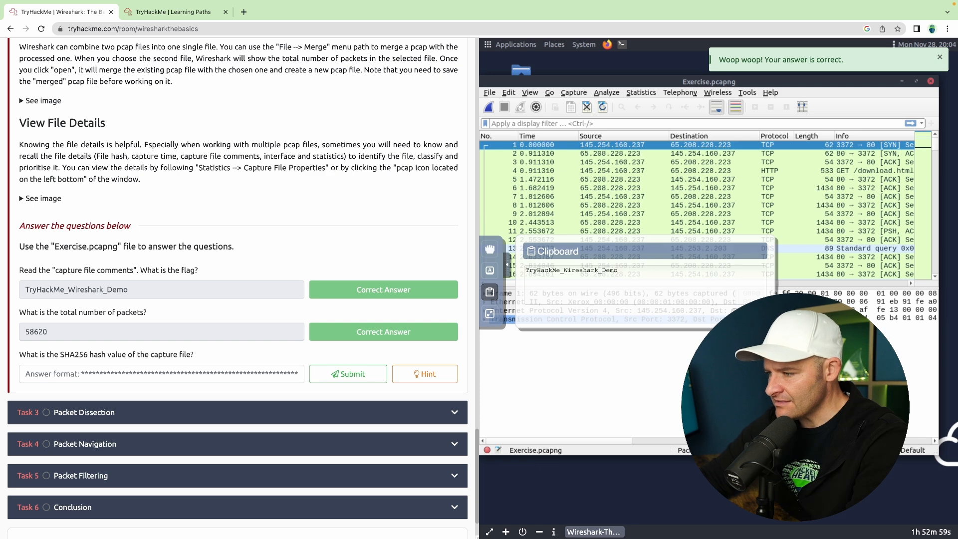
Clear the virtual machine's shared clipboard and copy the capture file's SHA256 hash from the Capture File Properties
left_click(748, 315)
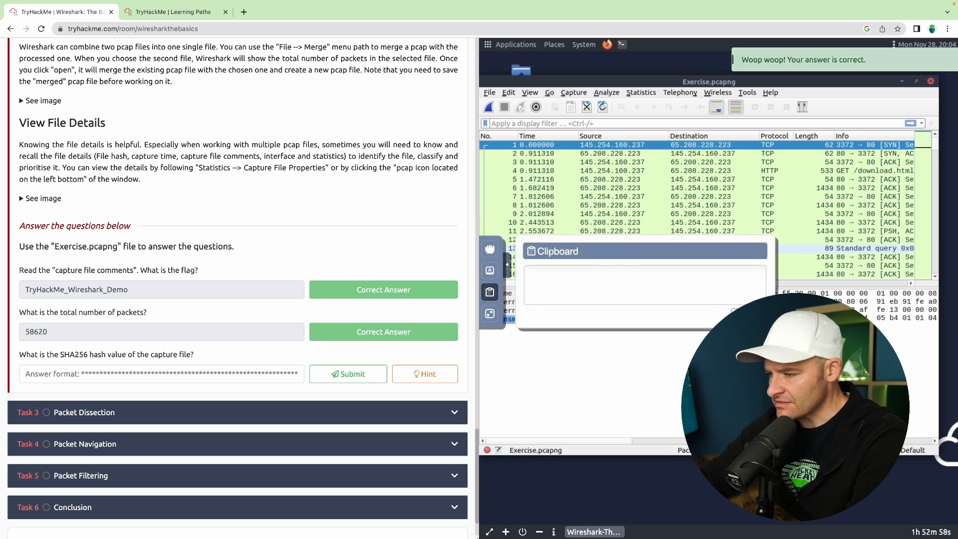
left_click(508, 272)
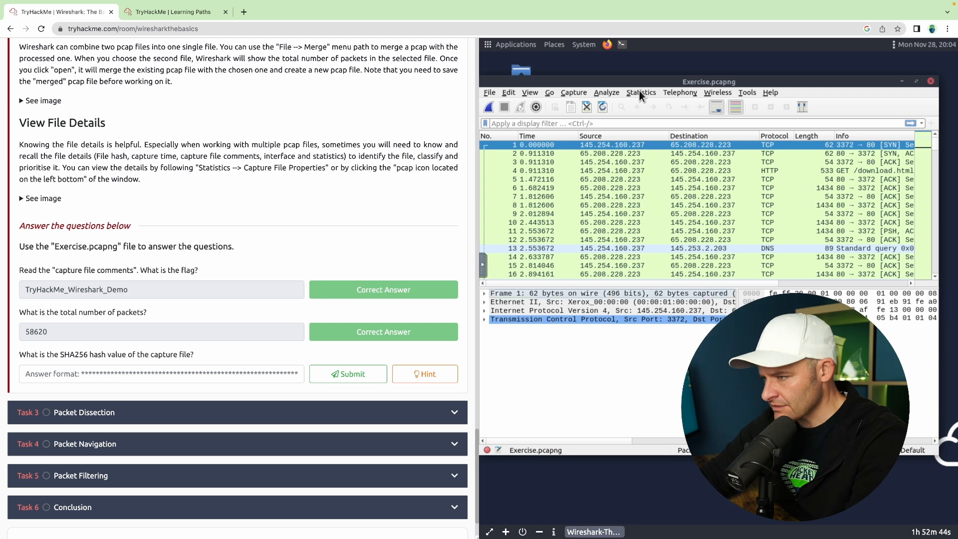
left_click(639, 91)
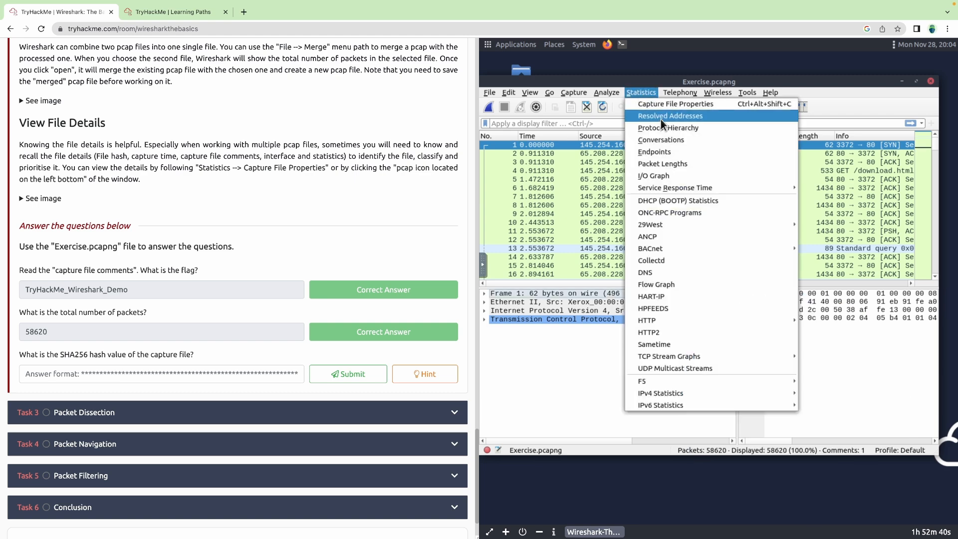
left_click(677, 104)
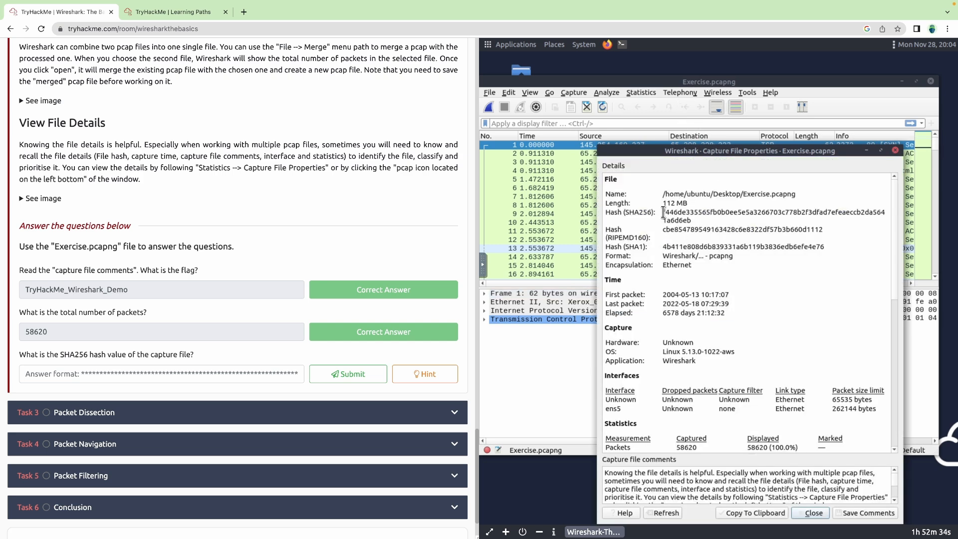
left_click_drag(663, 212, 694, 220)
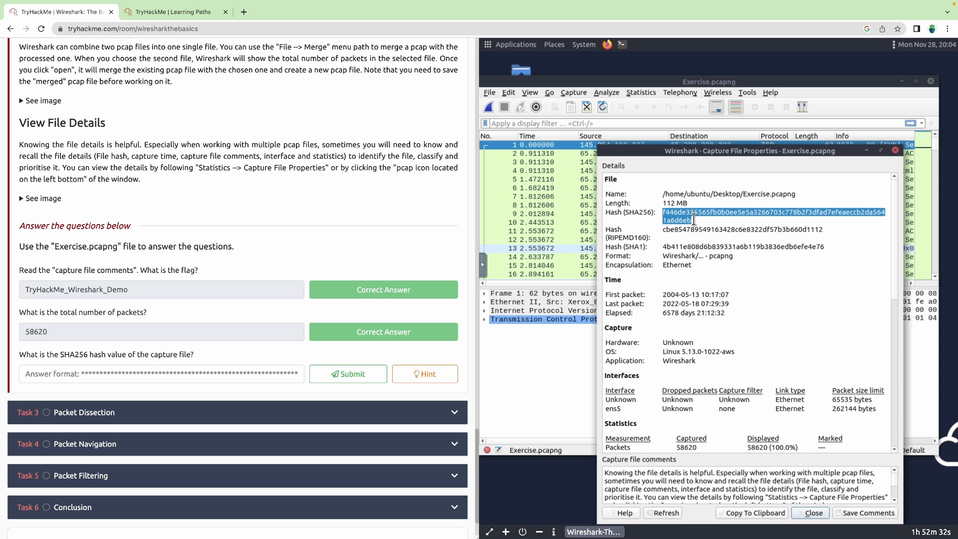
key("super+c")
Transfer the hash out through the shared clipboard and submit it as the answer to the SHA256 hash question
left_click(484, 270)
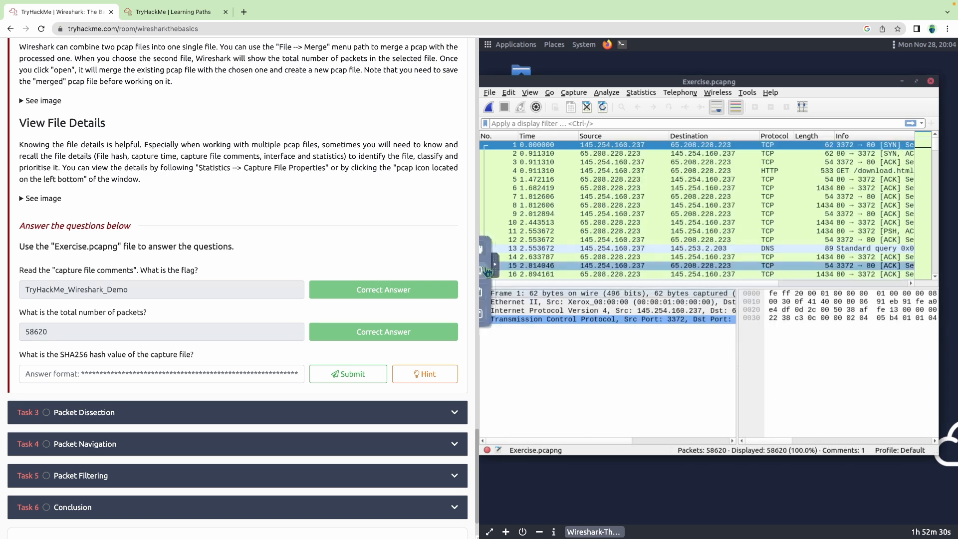
left_click(490, 292)
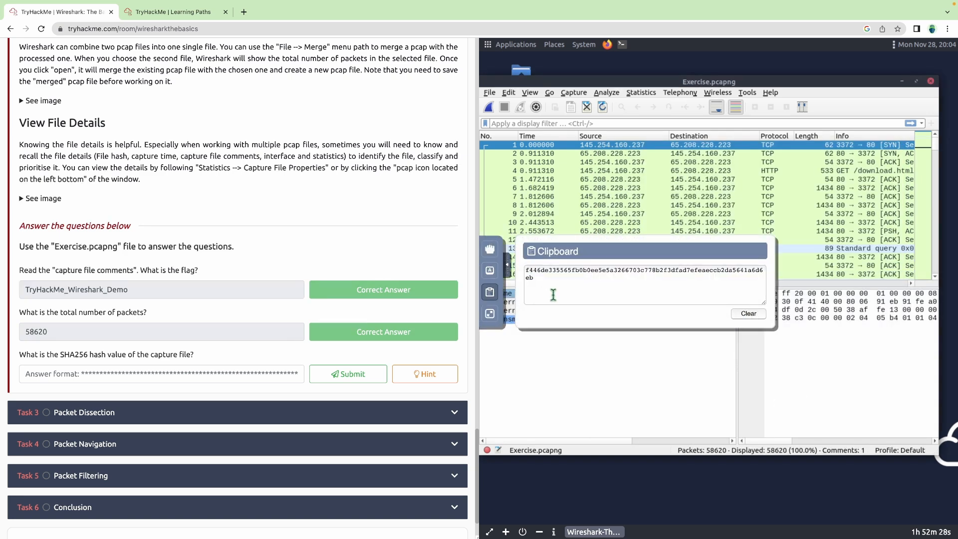
left_click_drag(542, 282, 520, 272)
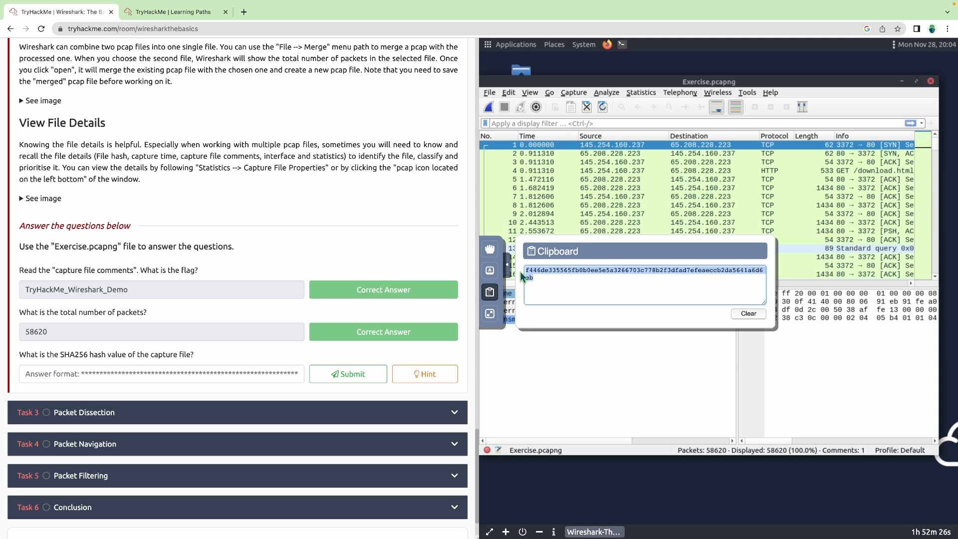
left_click(203, 369)
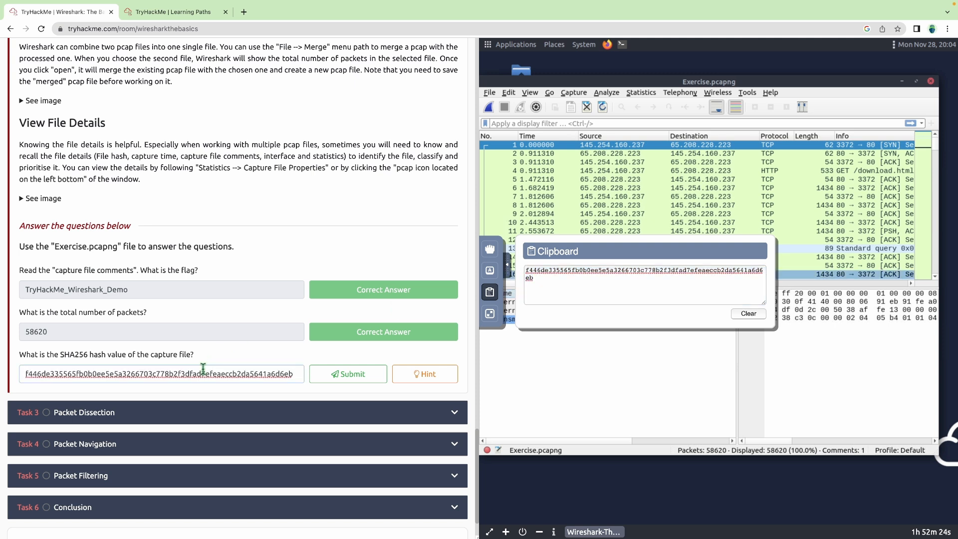
left_click(351, 375)
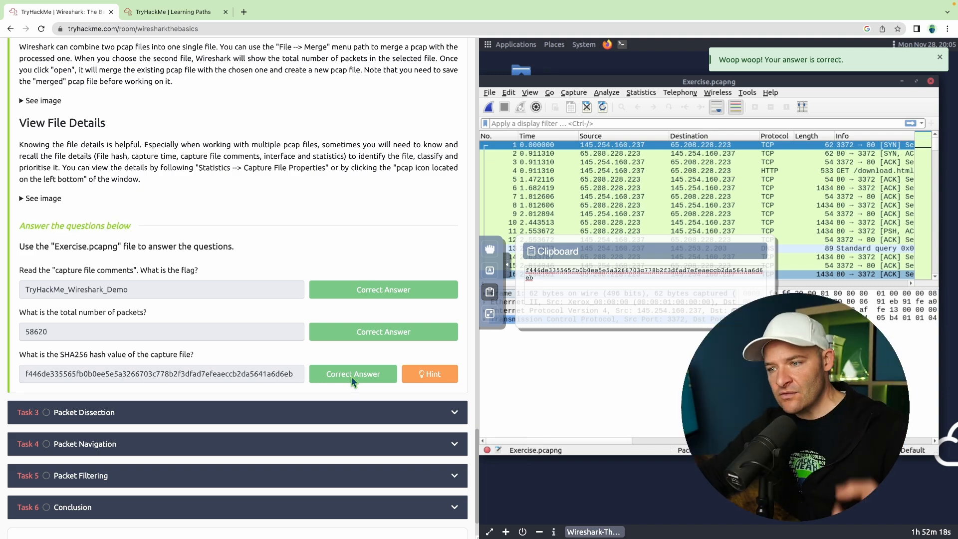
Expand Task 3, Packet Dissection, and go to the beginning of its material
scroll(351, 376, "up", 4)
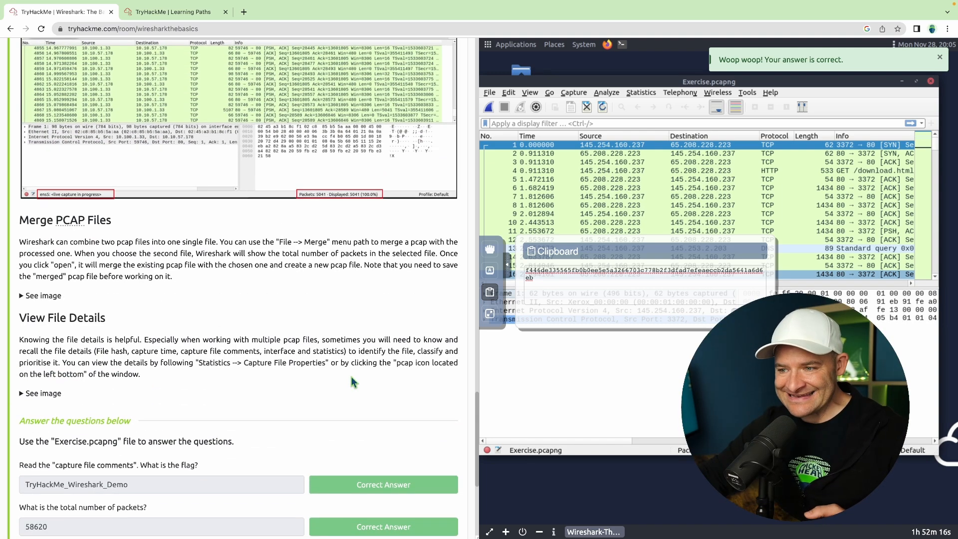
scroll(352, 382, "up", 20)
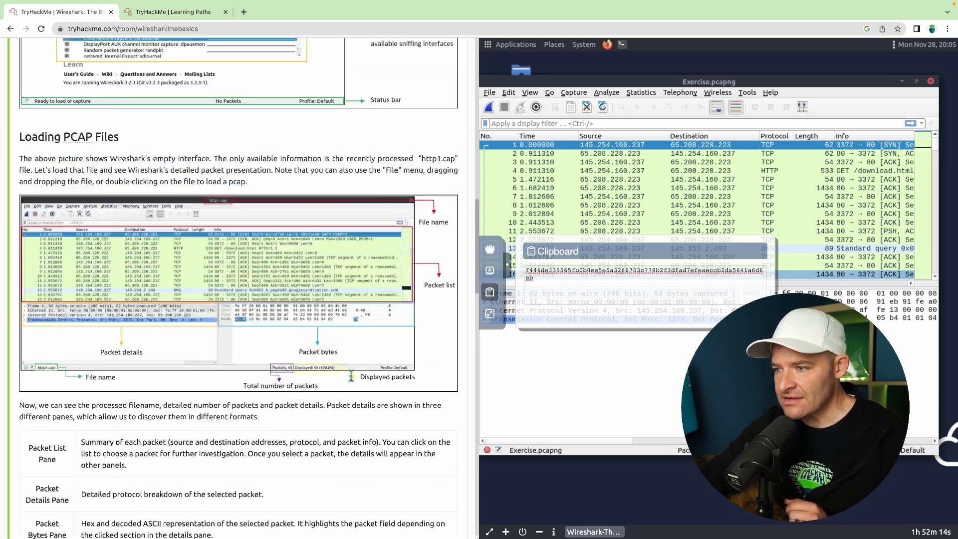
scroll(351, 376, "up", 8)
scroll(351, 376, "down", 20)
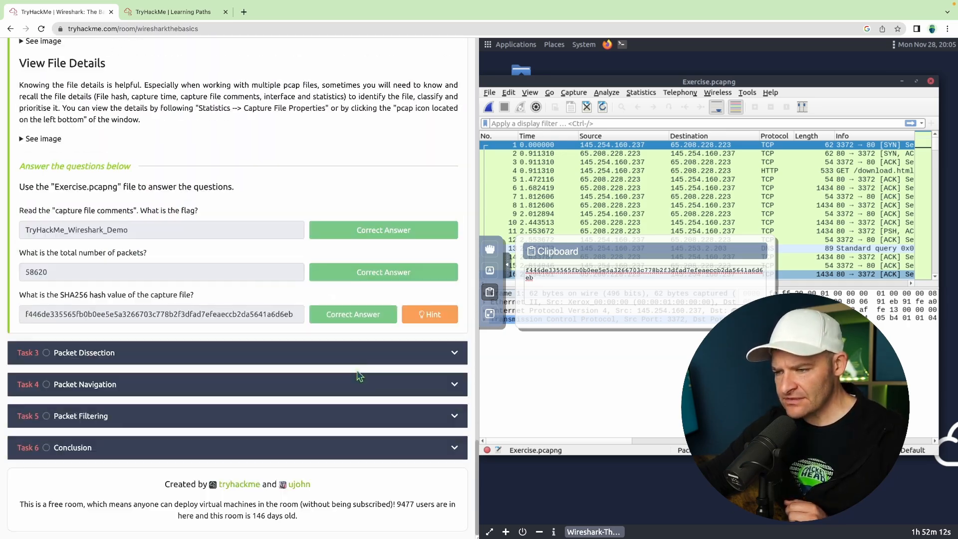
left_click(362, 354)
scroll(349, 259, "up", 5)
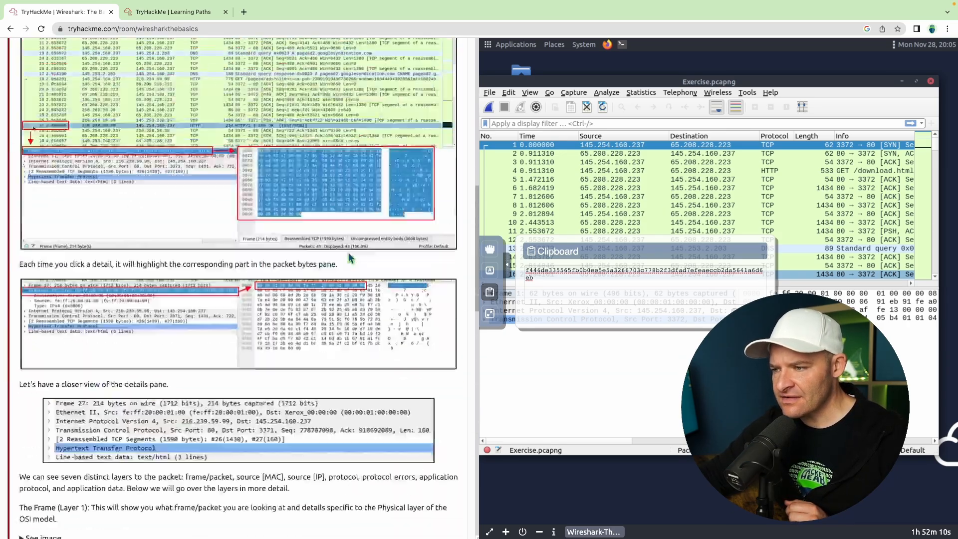
scroll(349, 258, "up", 9)
scroll(349, 257, "down", 3)
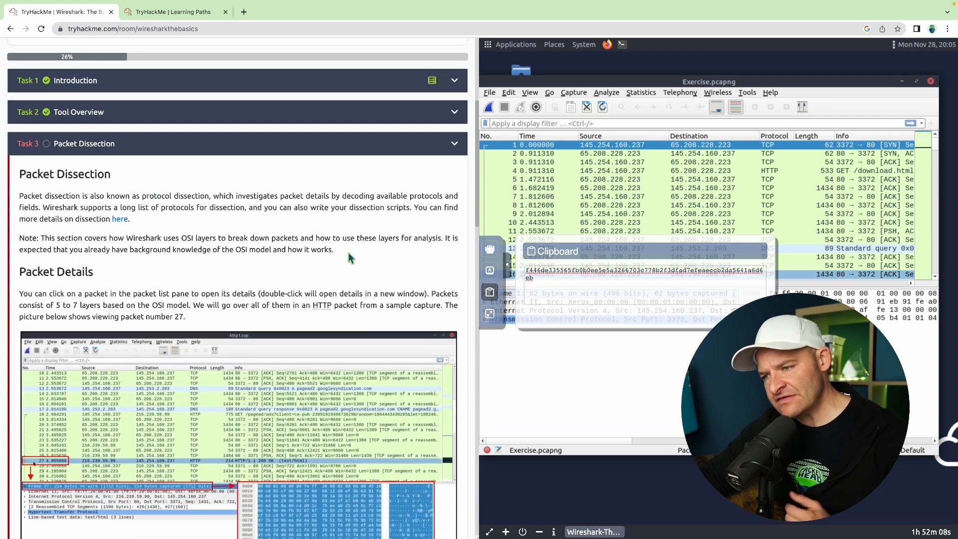
Read through the Packet Dissection material down to its questions and examine the one about packet number 38's markup language
scroll(348, 253, "down", 1)
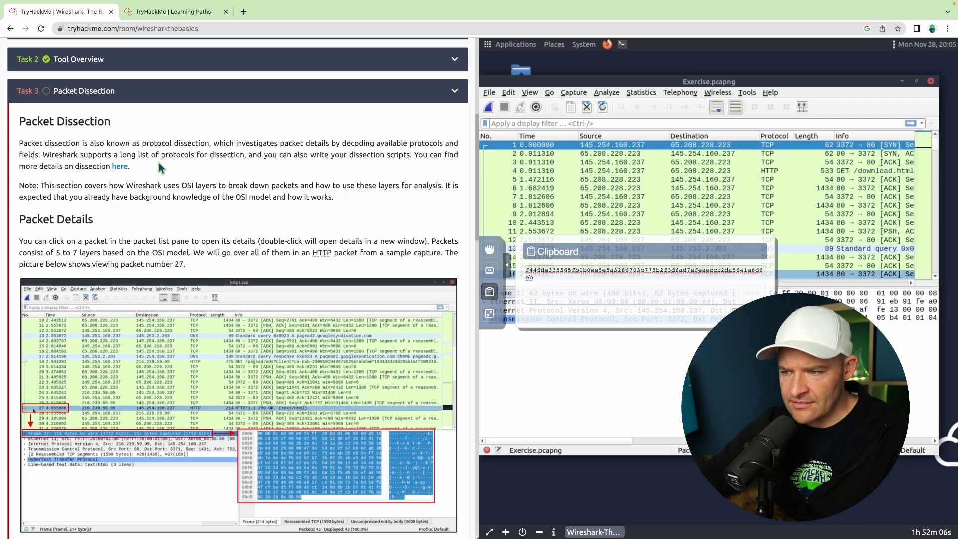
scroll(226, 241, "down", 8)
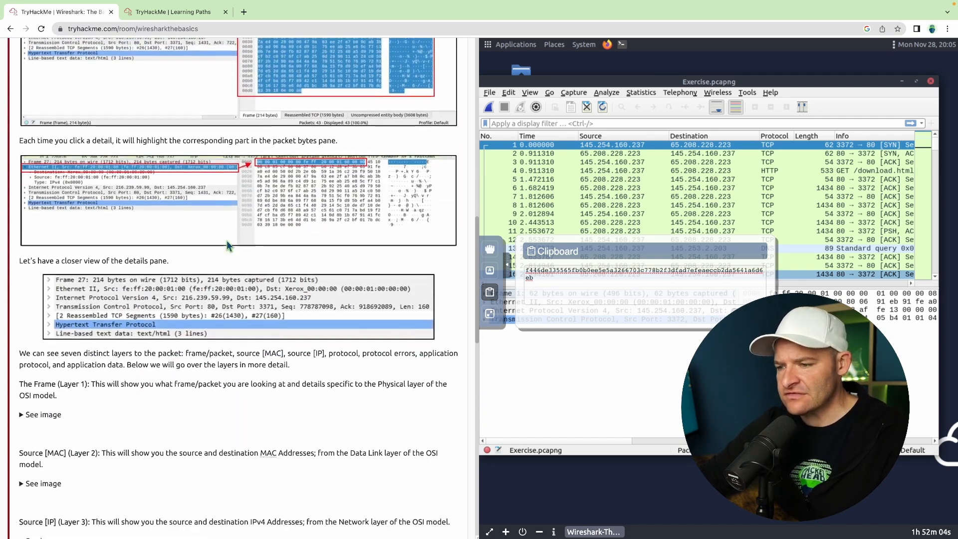
scroll(227, 242, "down", 6)
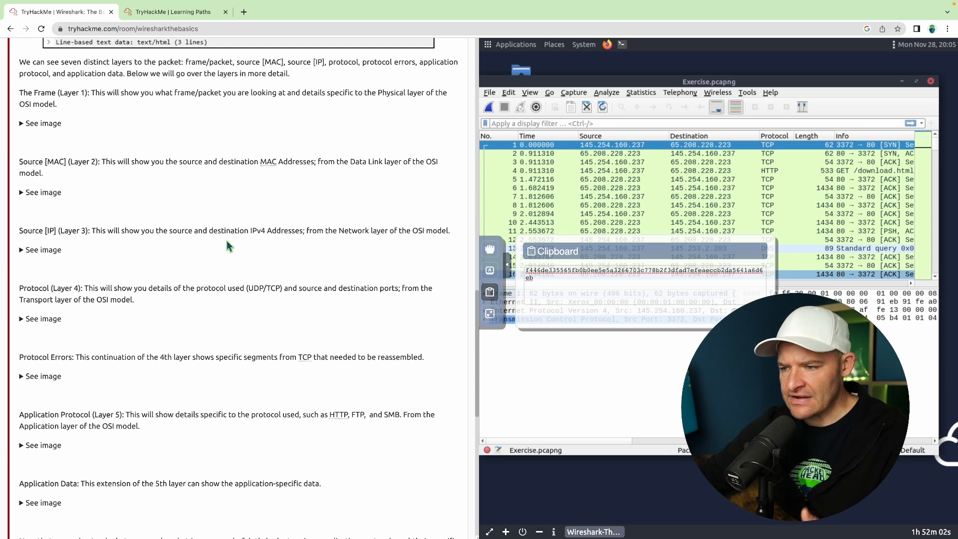
scroll(227, 240, "down", 3)
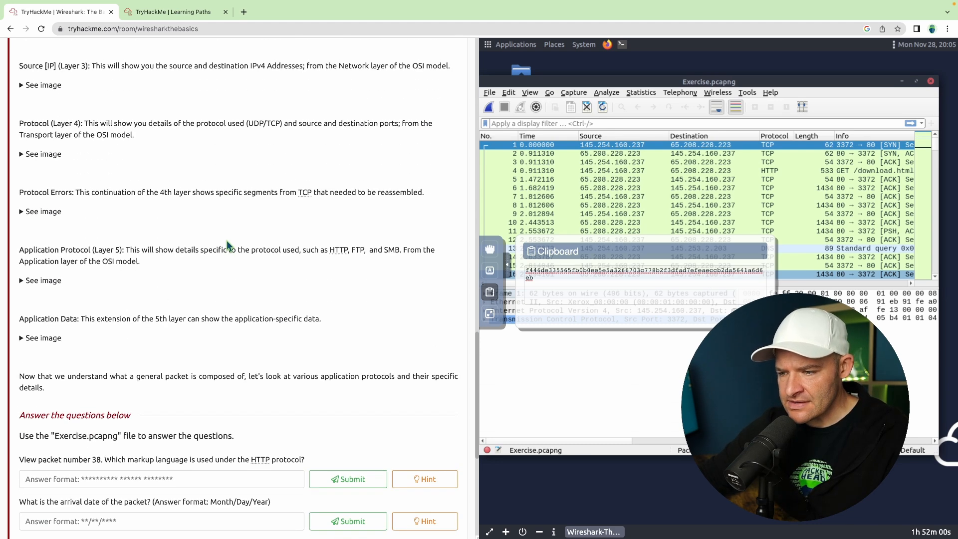
scroll(226, 241, "down", 4)
scroll(226, 240, "down", 1)
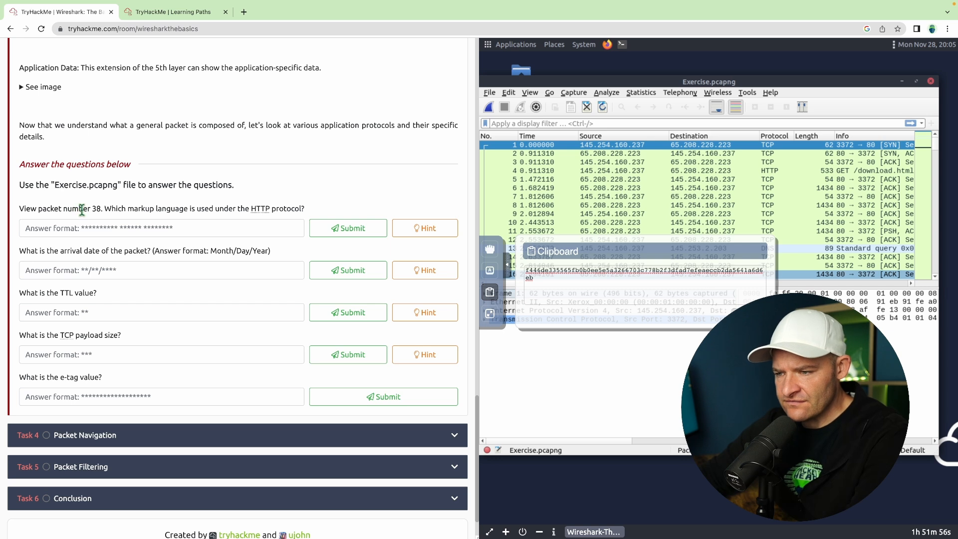
left_click_drag(88, 209, 309, 209)
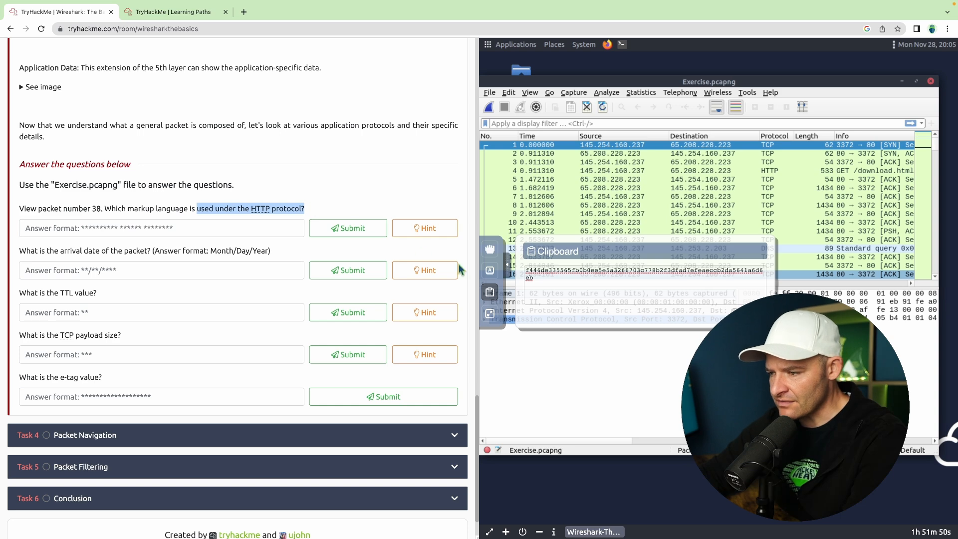
Hide the shared clipboard and select packet 38 in the Exercise.pcapng packet list
left_click(508, 266)
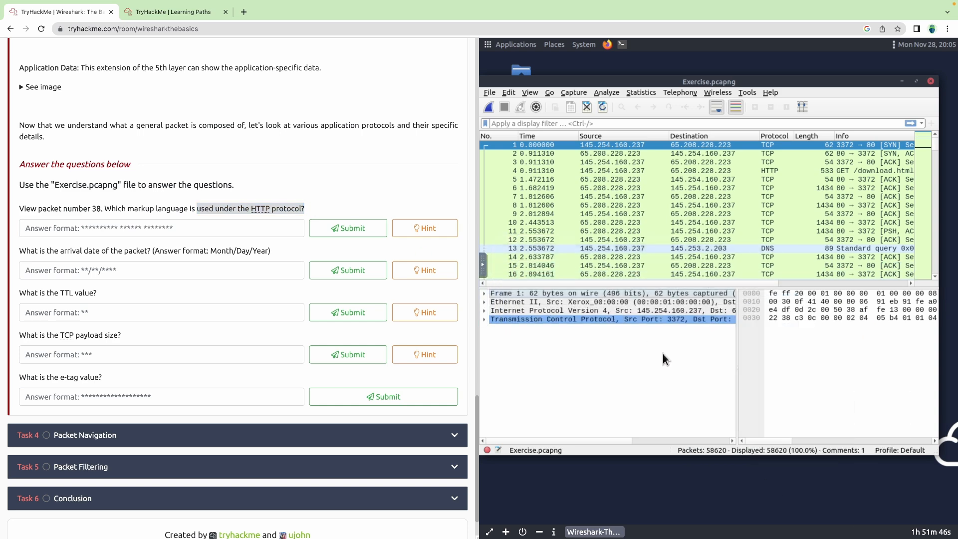
scroll(642, 216, "down", 10)
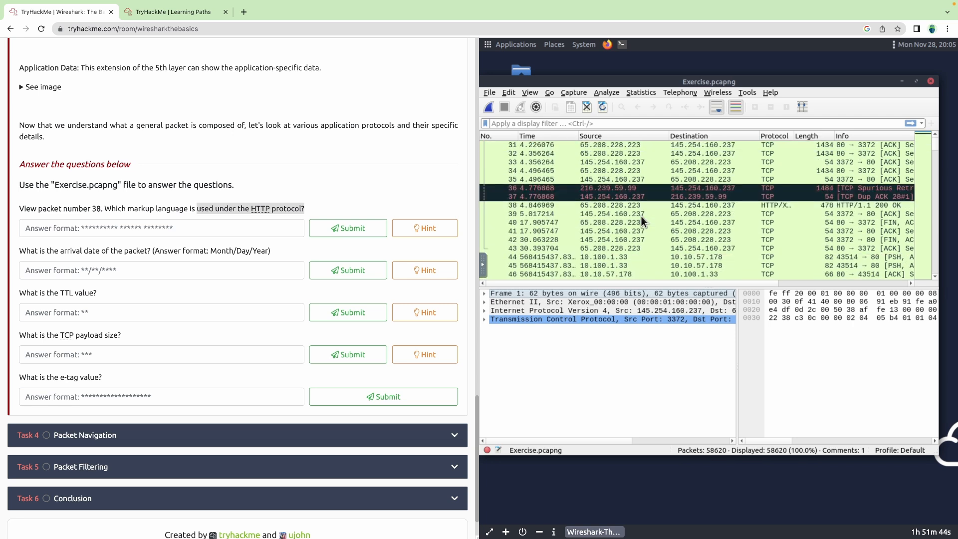
scroll(641, 217, "down", 1)
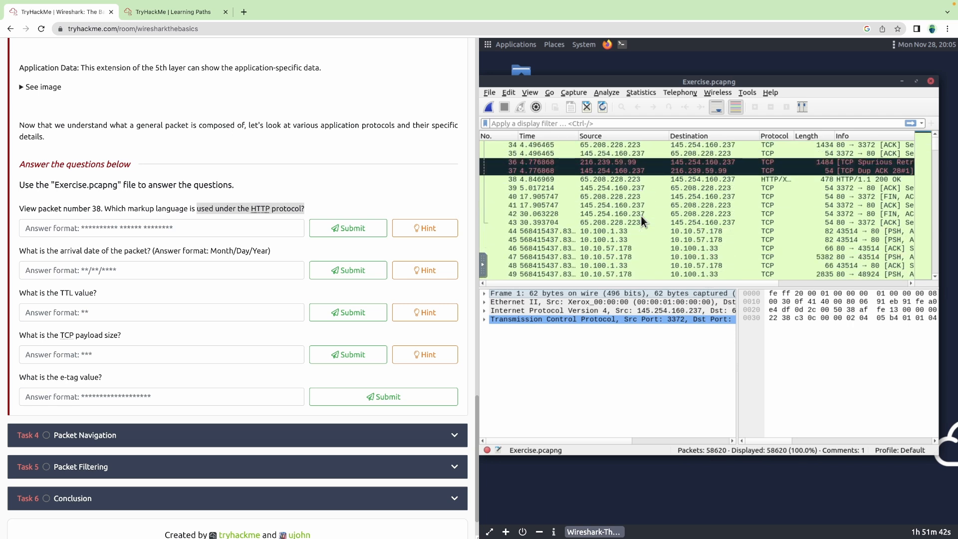
left_click(512, 181)
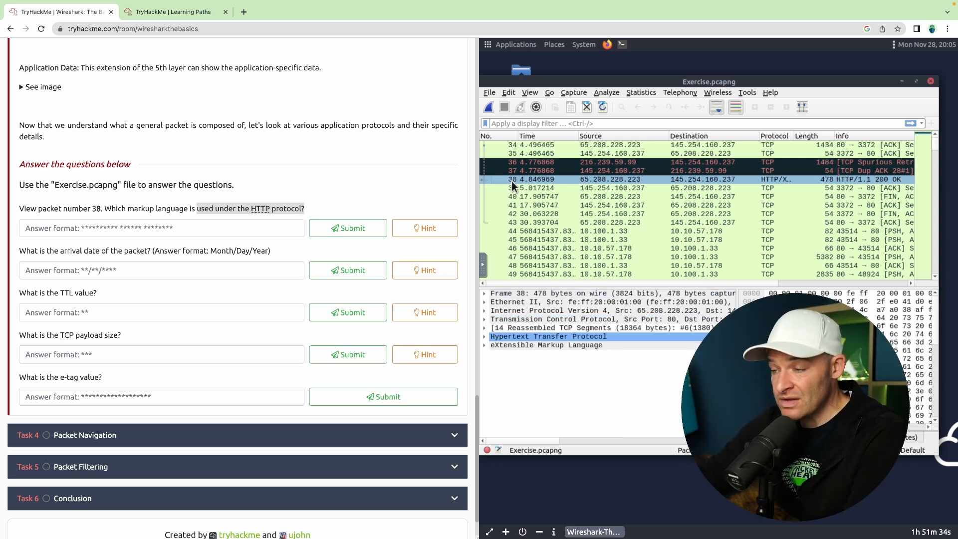
Move to the next packet and return to packet 38 by entering its number in the Go to specified packet function
left_click(652, 106)
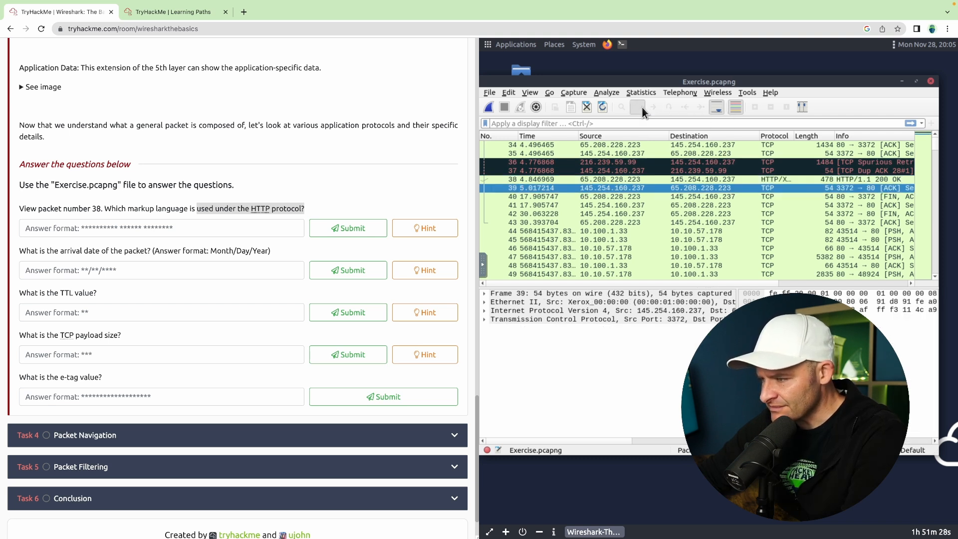
left_click(642, 106)
left_click(654, 107)
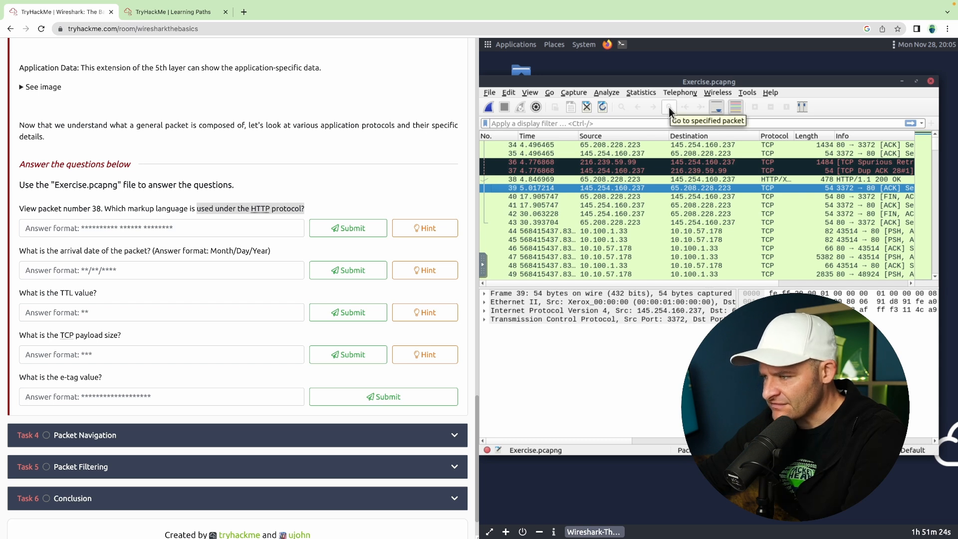
left_click(669, 107)
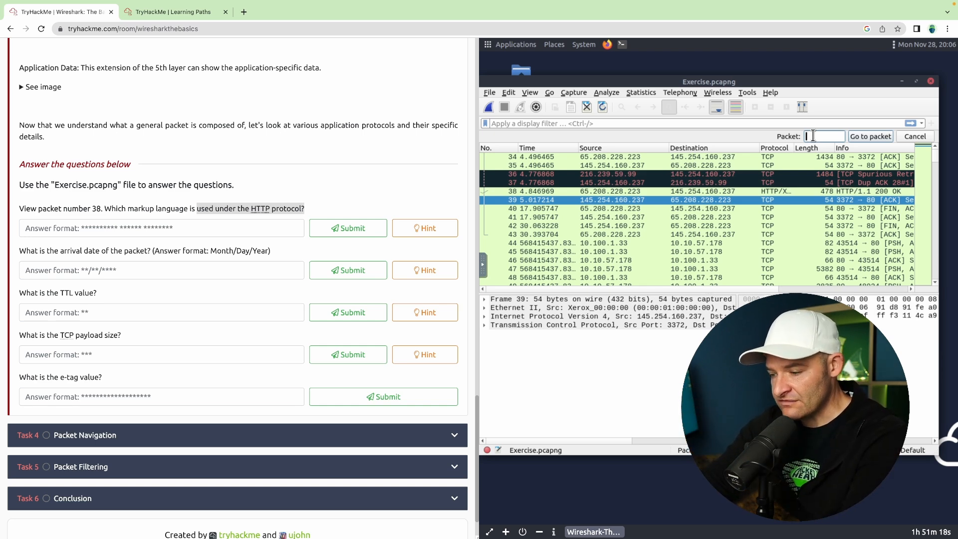
type("38")
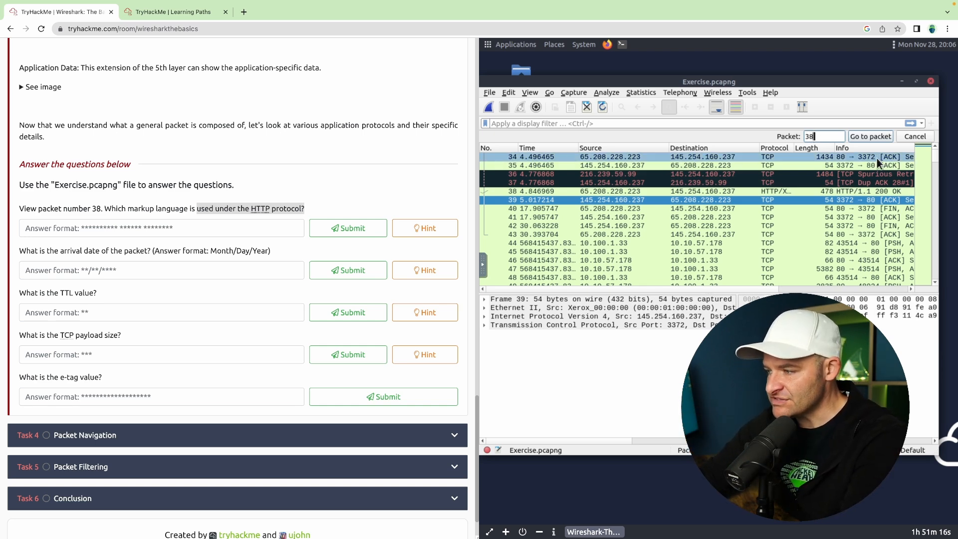
left_click(869, 140)
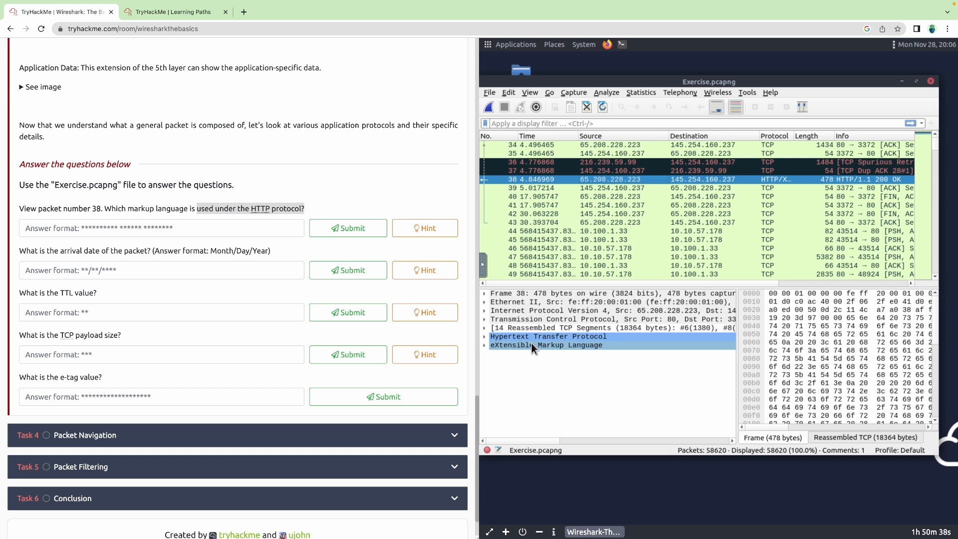
Expand packet 38's markup language details and submit eXtensible Markup Language as the answer to the markup language question
left_click(485, 345)
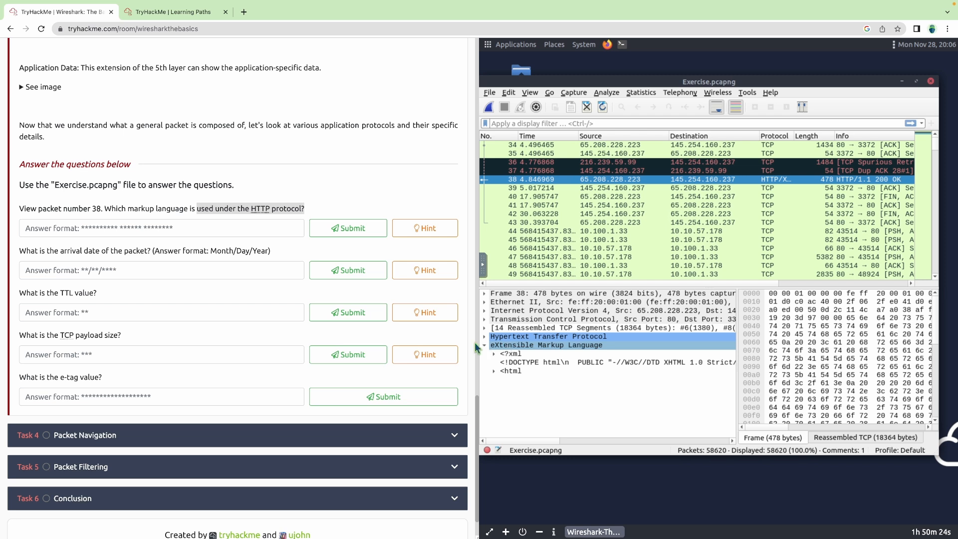
left_click(177, 227)
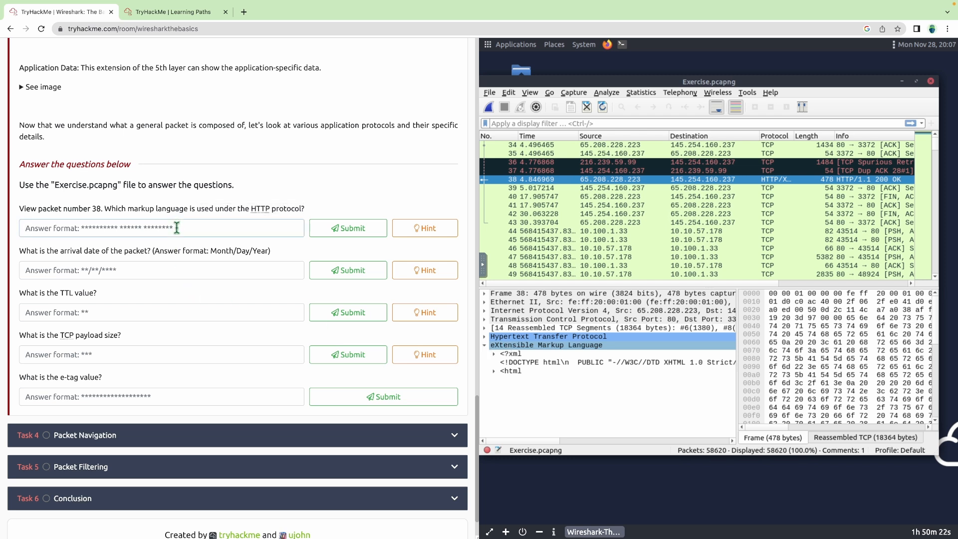
type("eXtensi")
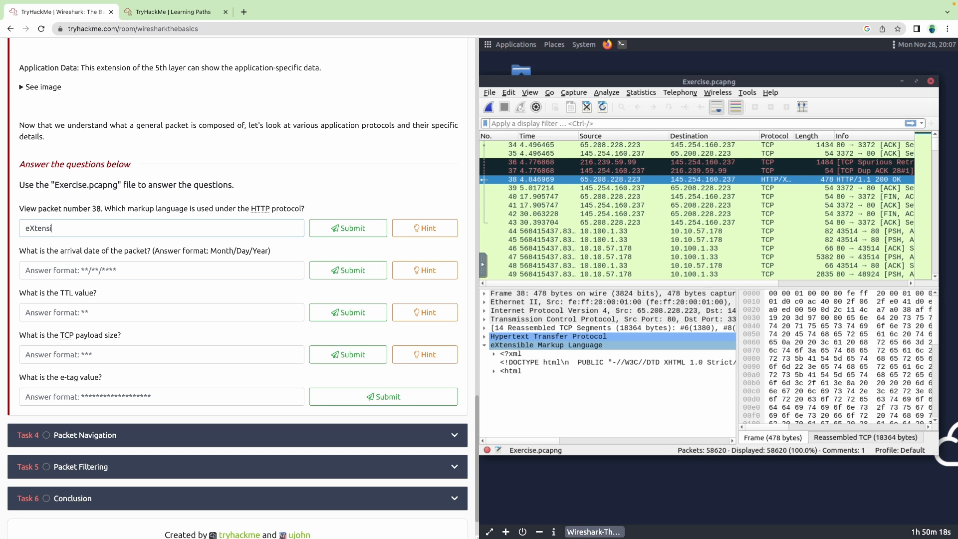
type("ble Markup Language")
left_click(333, 232)
Collapse packet 38's markup language details, expand its Frame details, and enlarge the packet details pane upwards and sideways
left_click(484, 344)
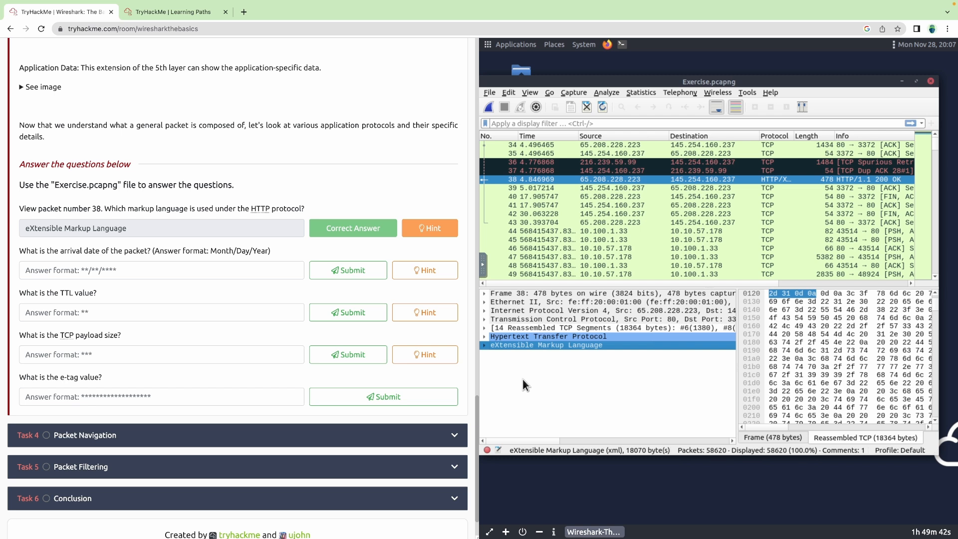
left_click(150, 268)
left_click(483, 295)
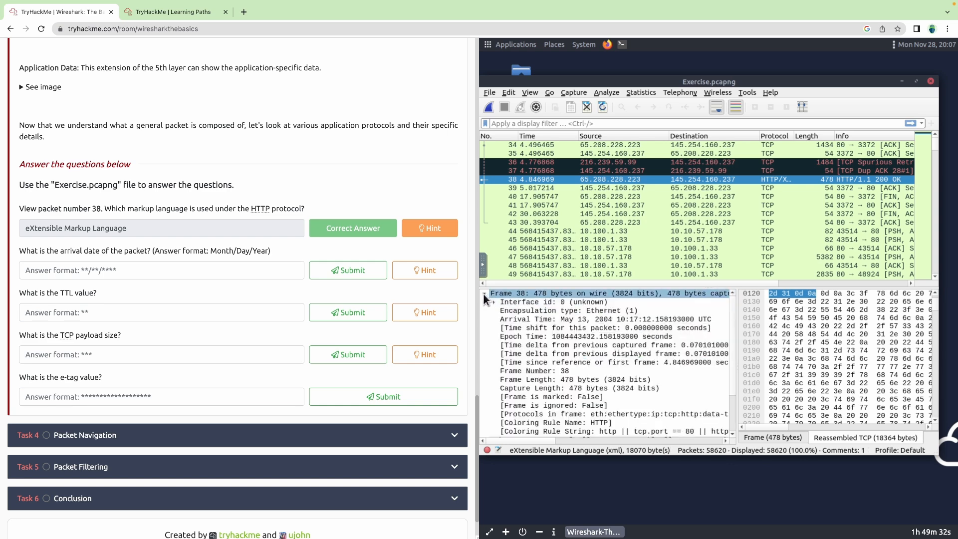
left_click_drag(714, 287, 715, 206)
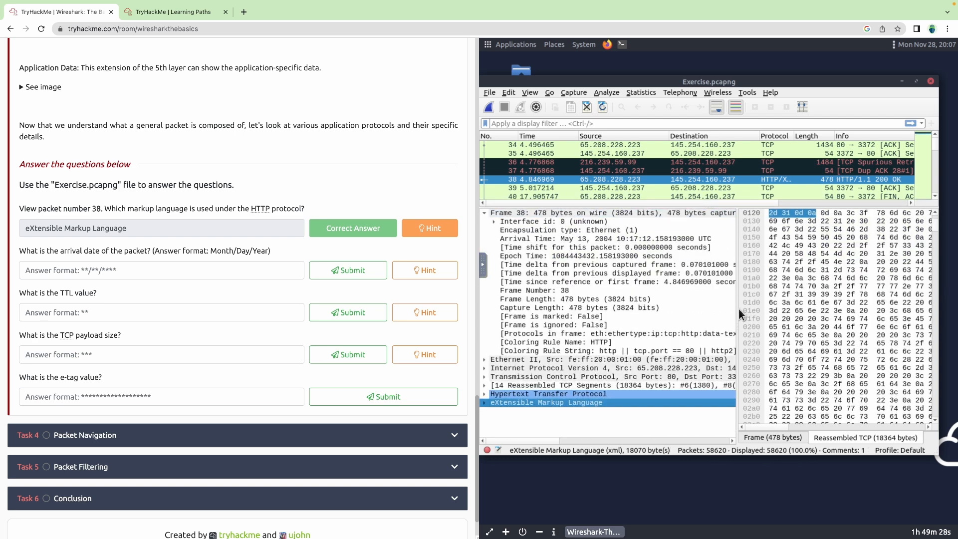
left_click_drag(738, 309, 800, 308)
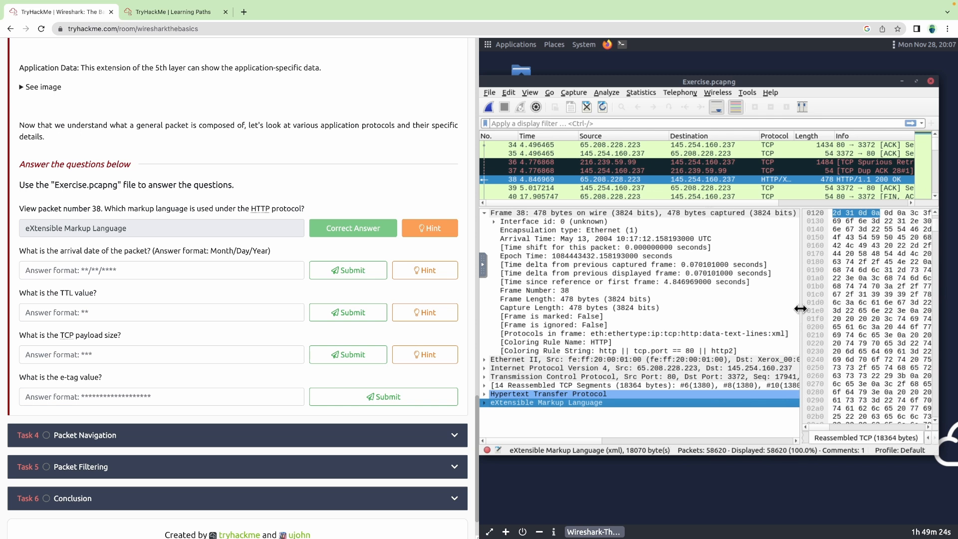
Submit 05/13/2004 as the answer to the packet arrival date question
left_click(205, 273)
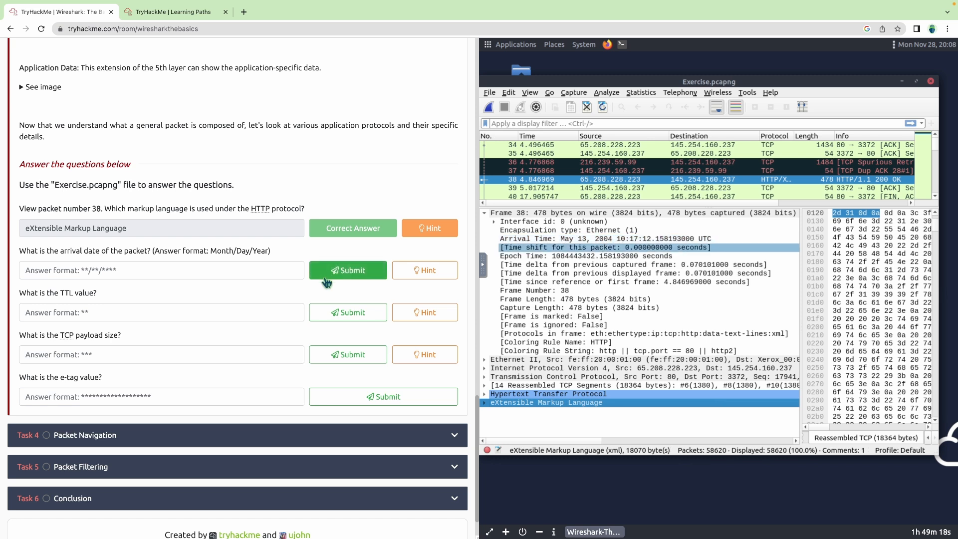
left_click(257, 275)
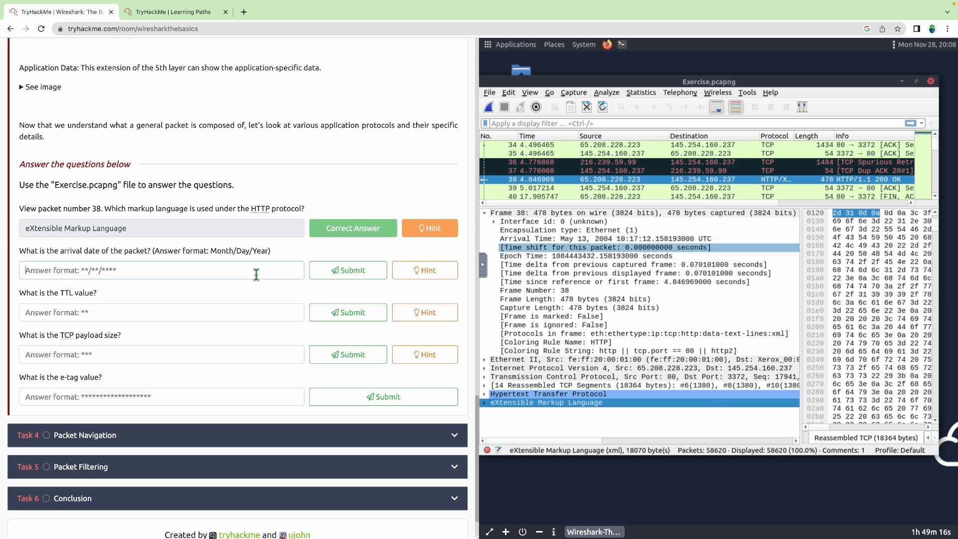
type("05")
type("/13/2004")
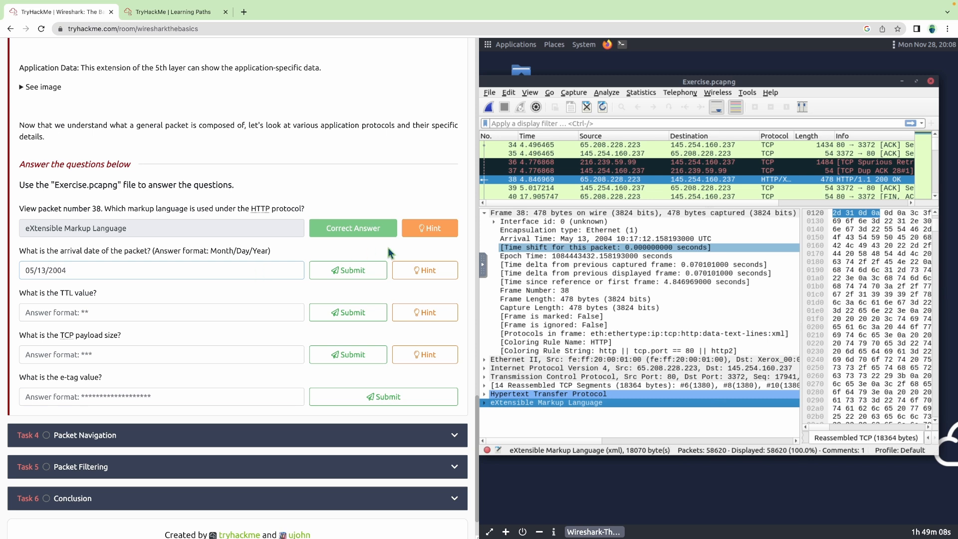
left_click(365, 266)
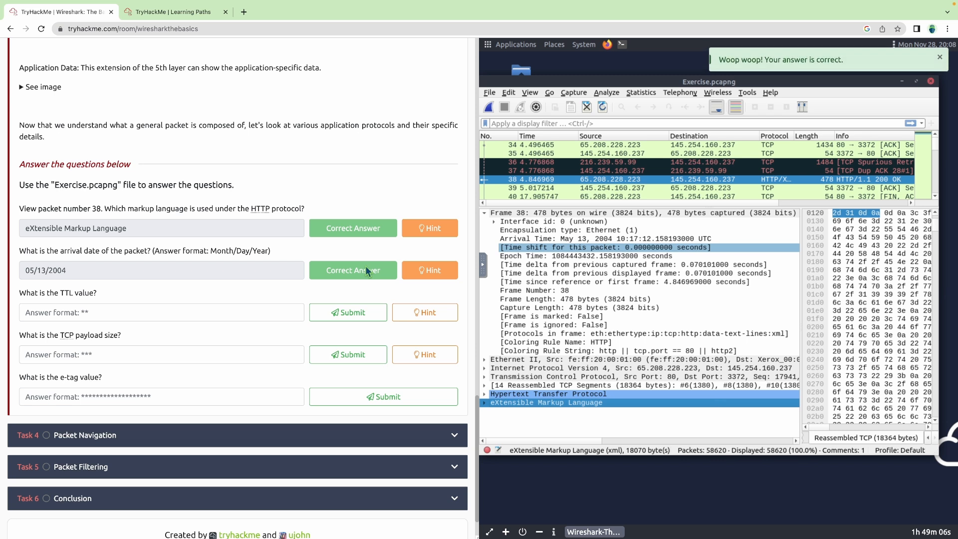
Find the Time to live field in packet 38's Internet Protocol Version 4 details and submit 47 as the TTL answer
left_click(200, 307)
left_click(484, 213)
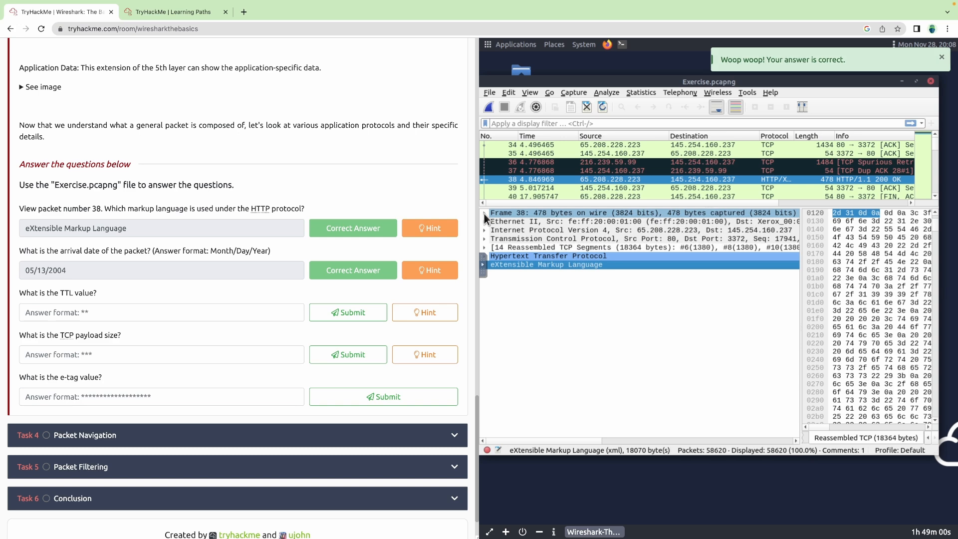
left_click(484, 231)
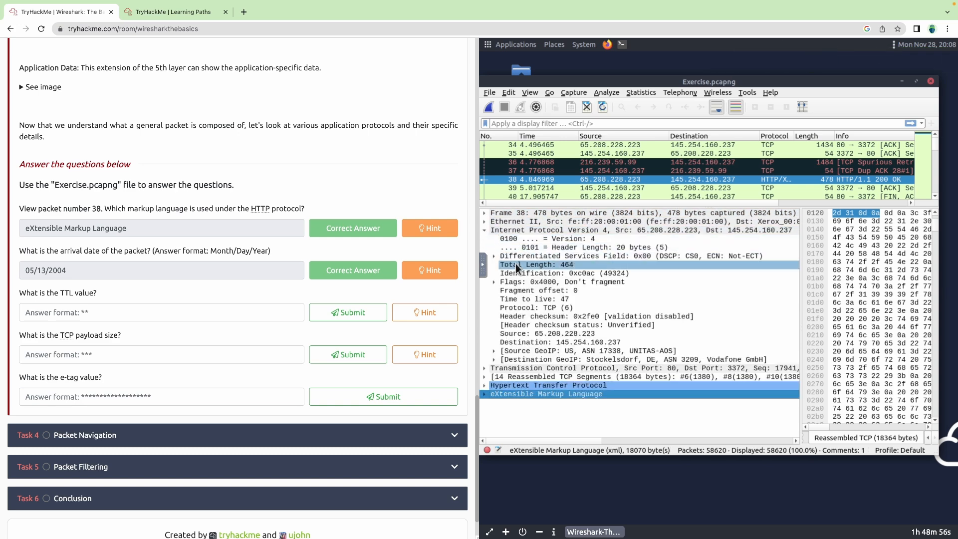
left_click(525, 299)
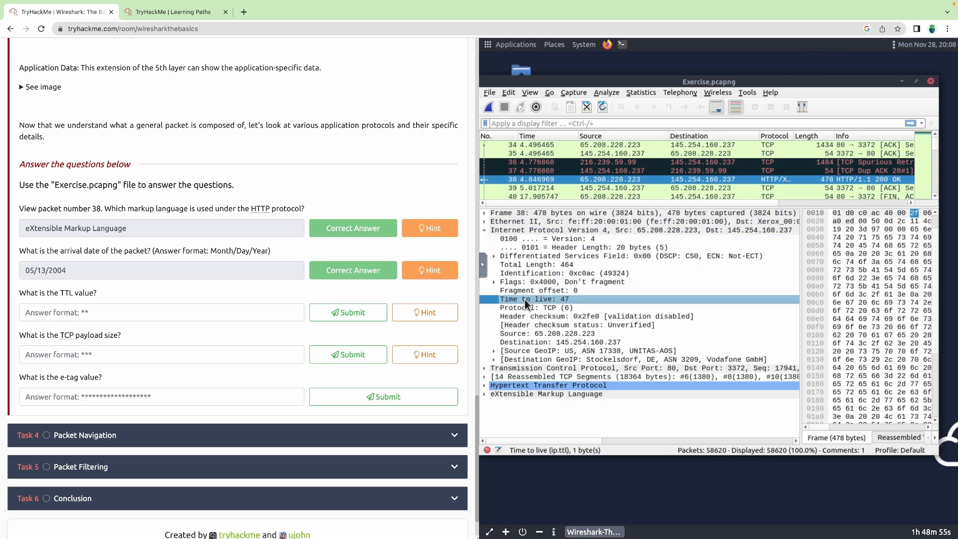
left_click(256, 310)
type("47")
left_click(365, 313)
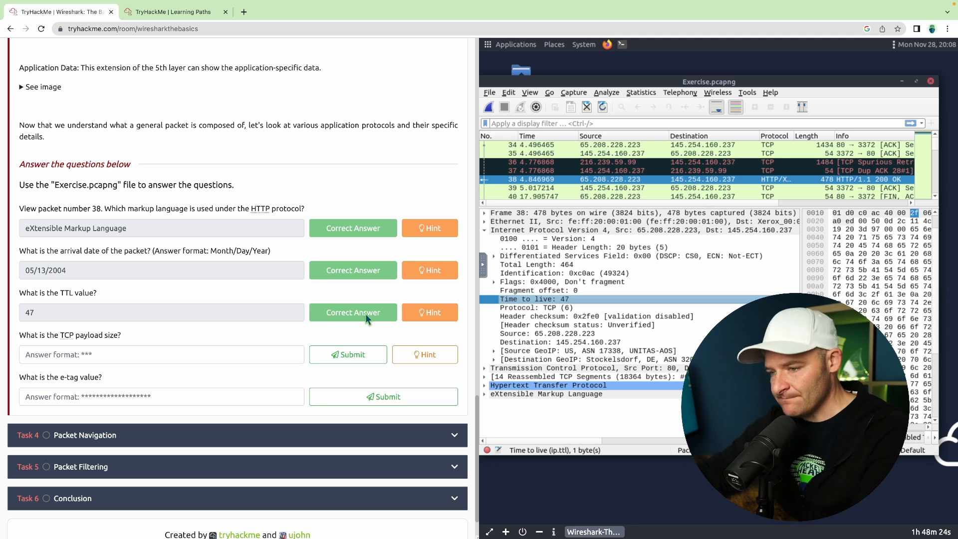
Check the segment length in packet 38's Transmission Control Protocol details and submit 424 as the TCP payload size answer
left_click(123, 354)
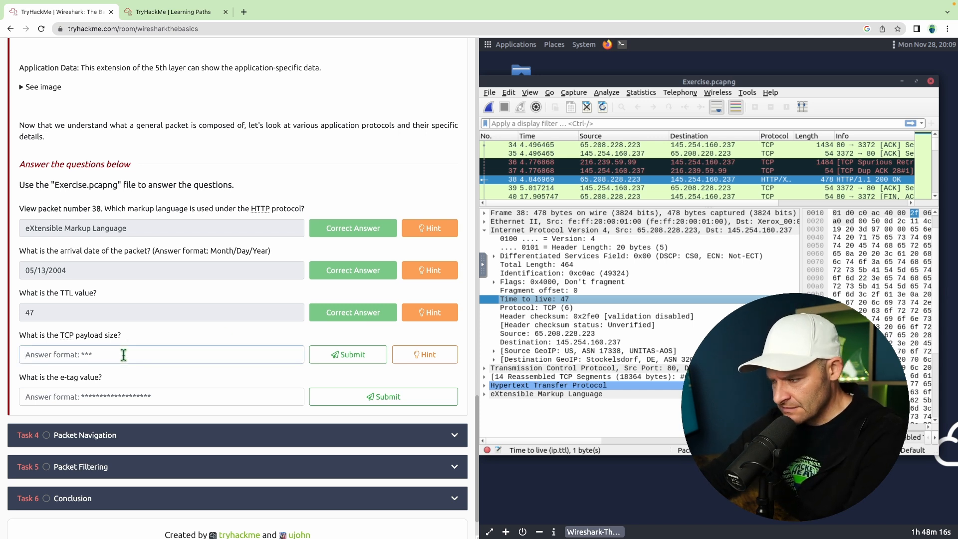
left_click(484, 231)
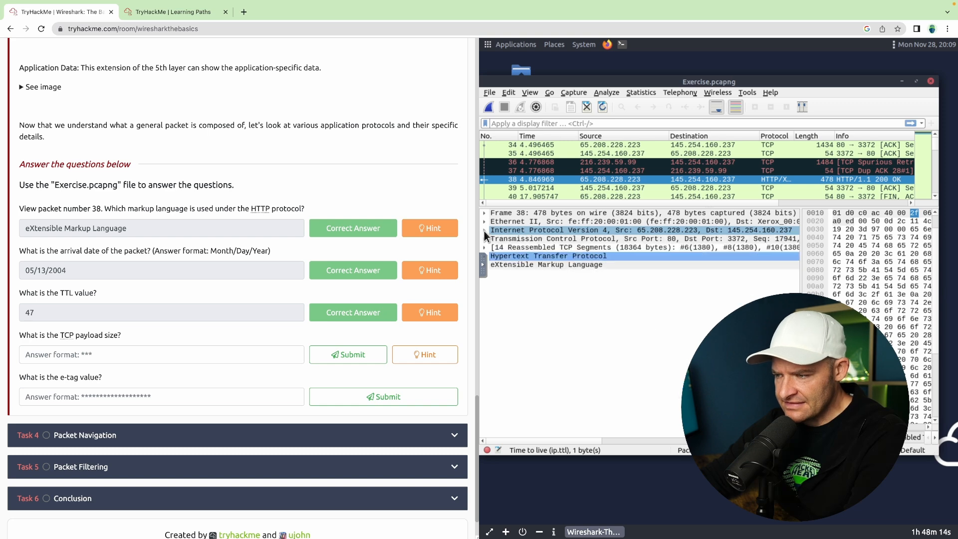
left_click(484, 240)
left_click(484, 239)
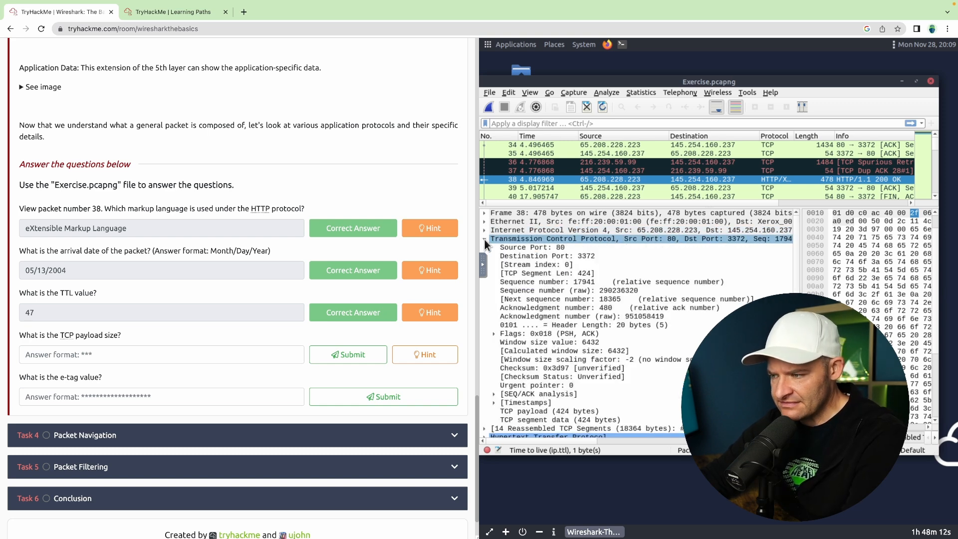
left_click(582, 274)
left_click(138, 355)
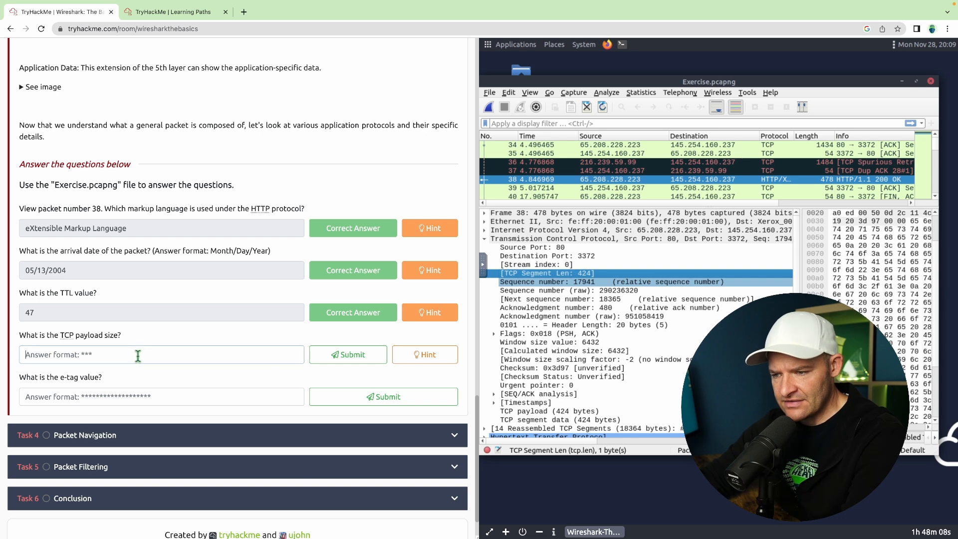
type("424")
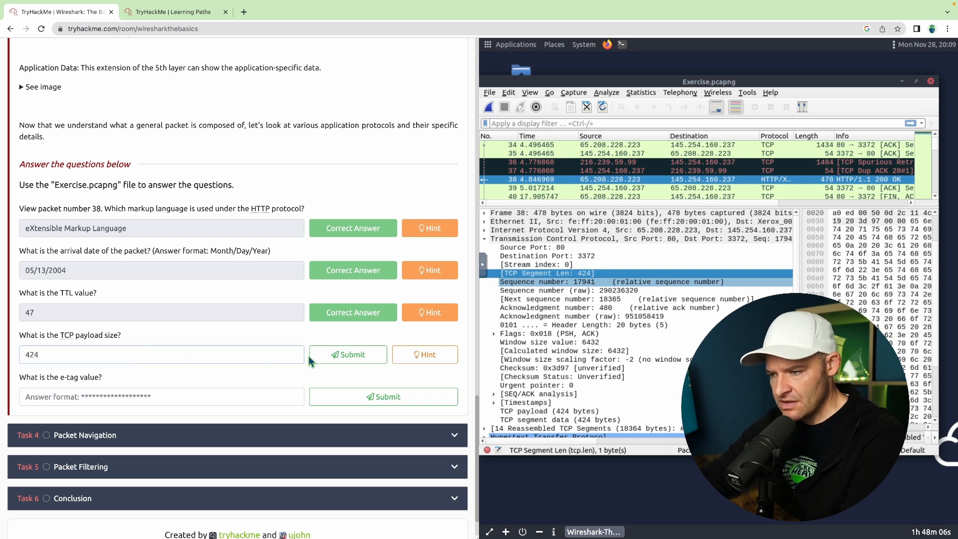
left_click(310, 355)
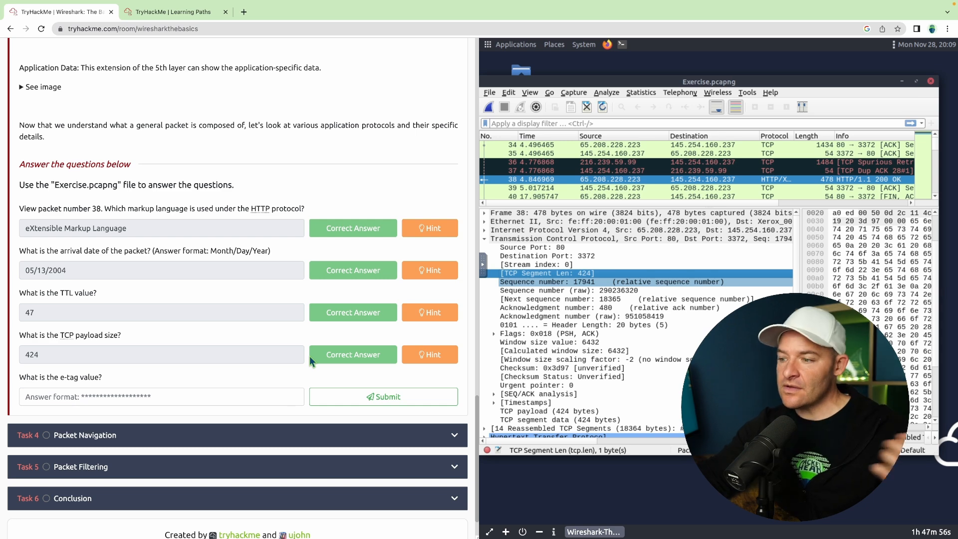
Expand packet 38's Hypertext Transfer Protocol details and copy the value of the ETag line
left_click(194, 396)
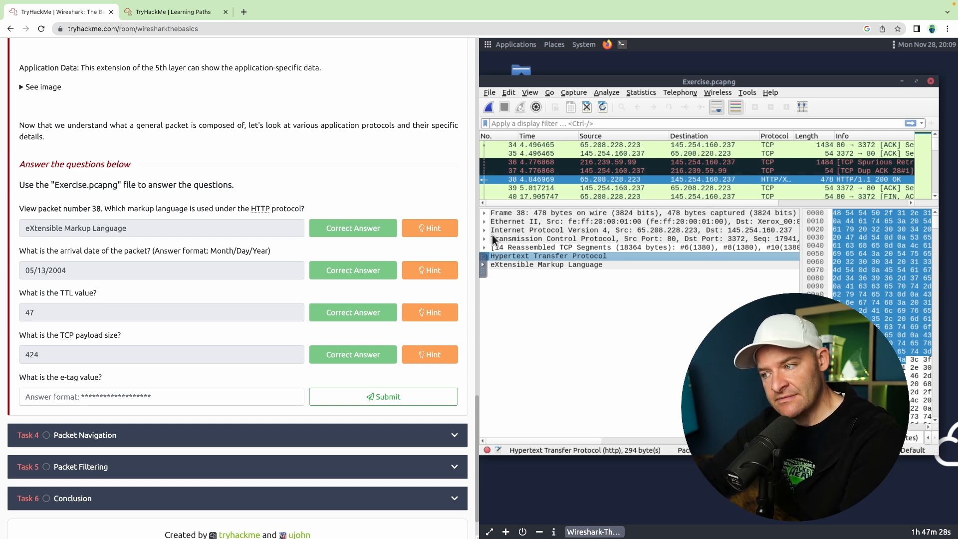
double_click(499, 257)
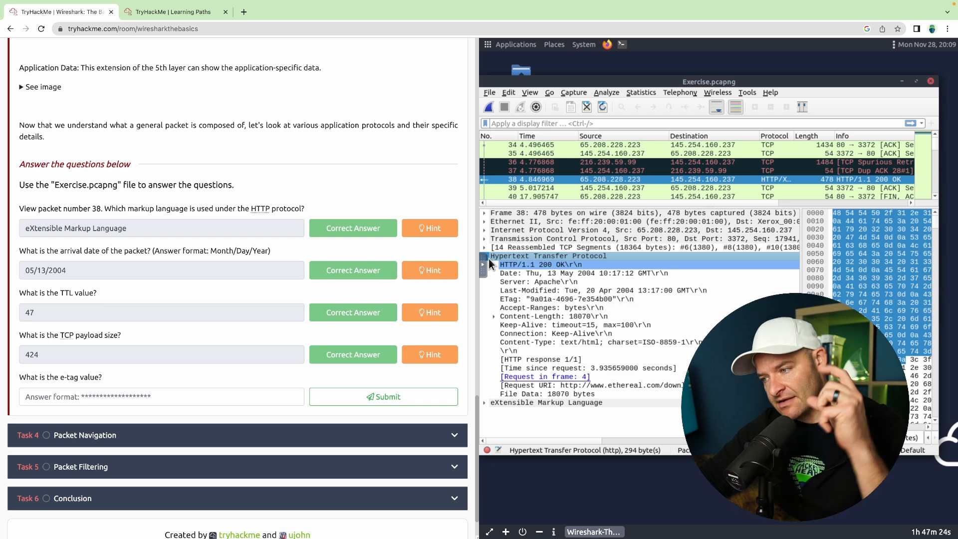
left_click(525, 300)
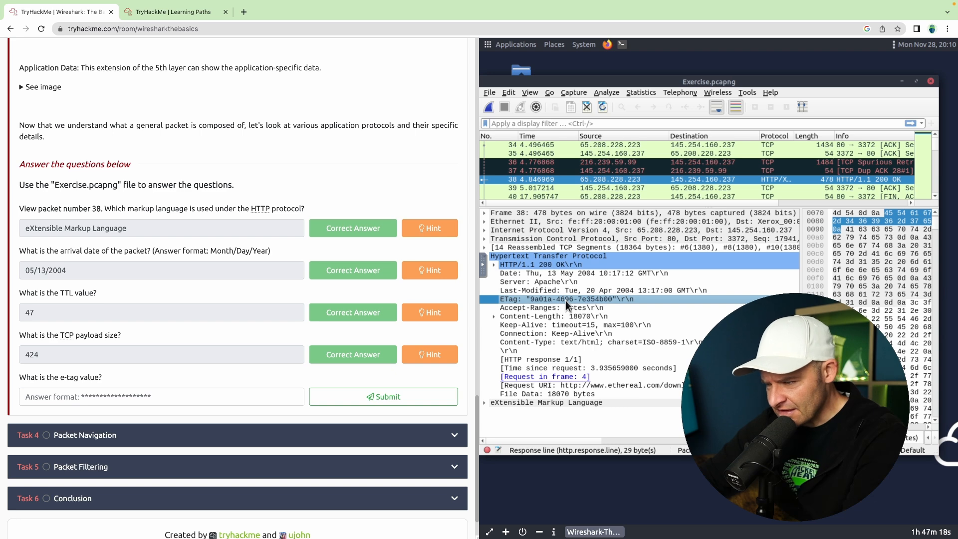
right_click(564, 301)
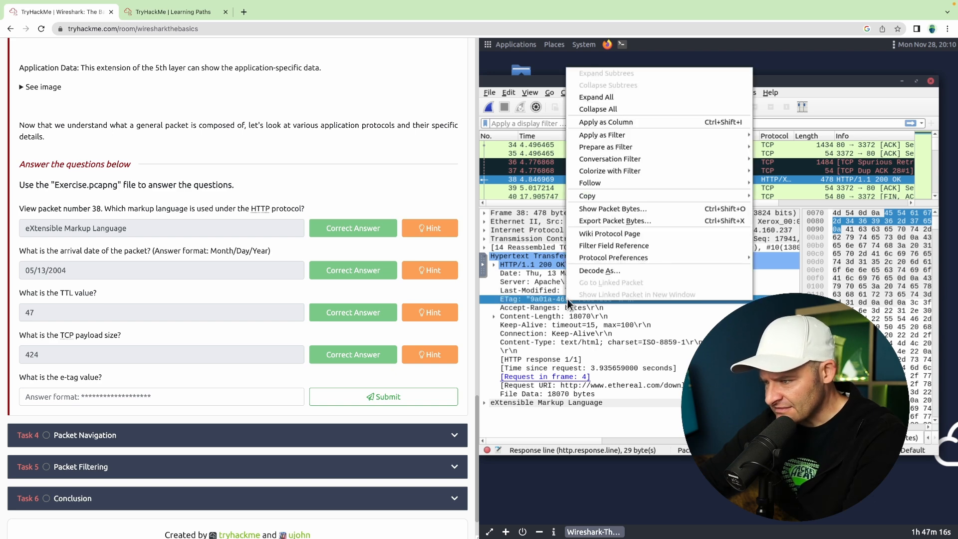
mouse_move(730, 195)
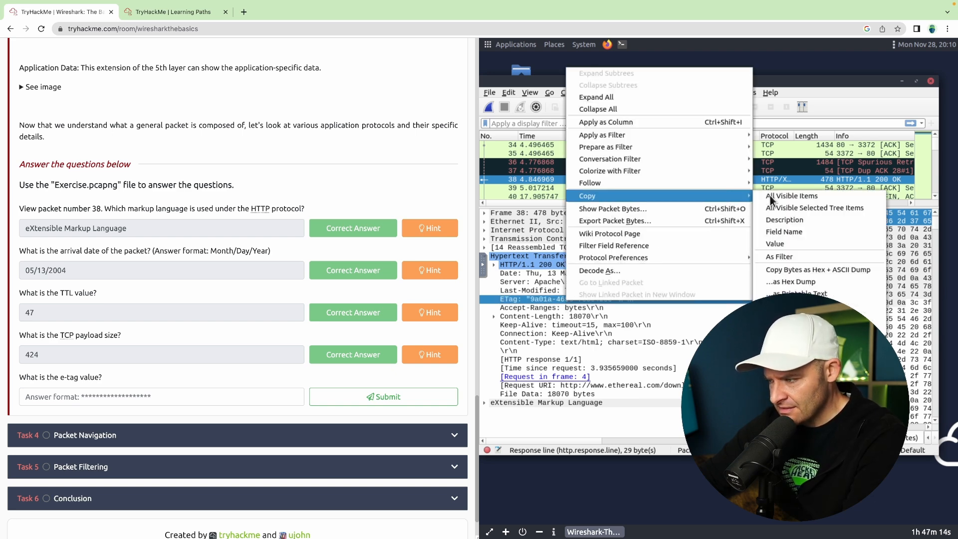
left_click(781, 243)
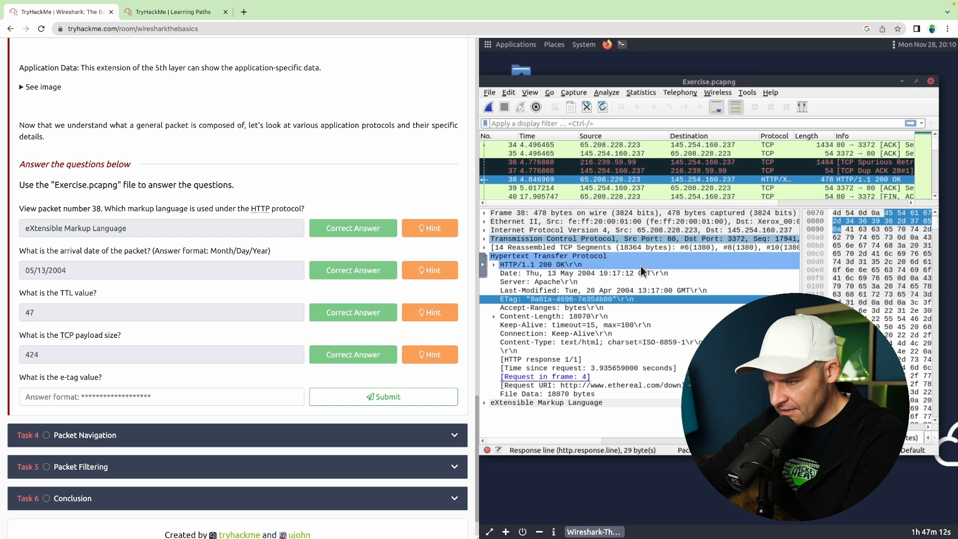
Take the tag string without its quotes from the shared clipboard and submit 9a01a-4696-7e354b00 as the e-tag answer
left_click(482, 265)
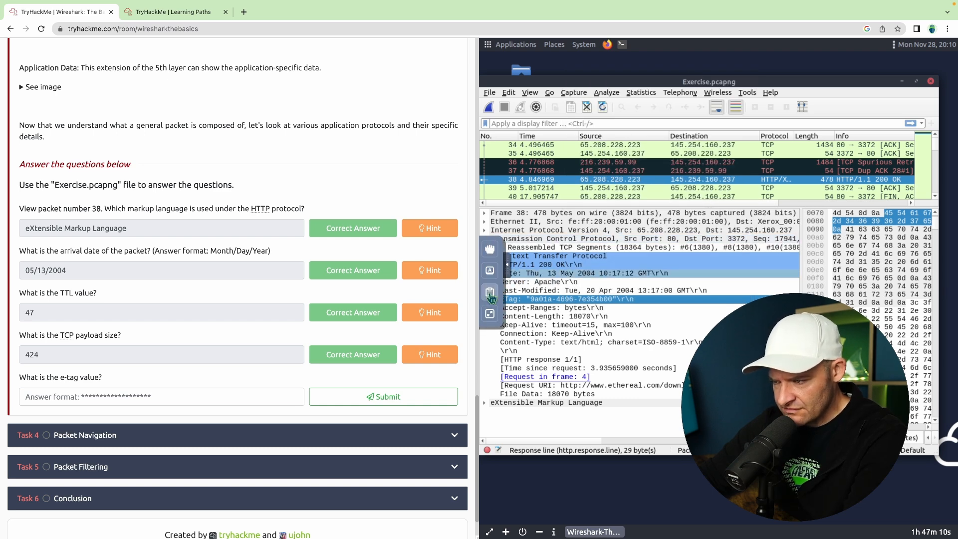
left_click(489, 293)
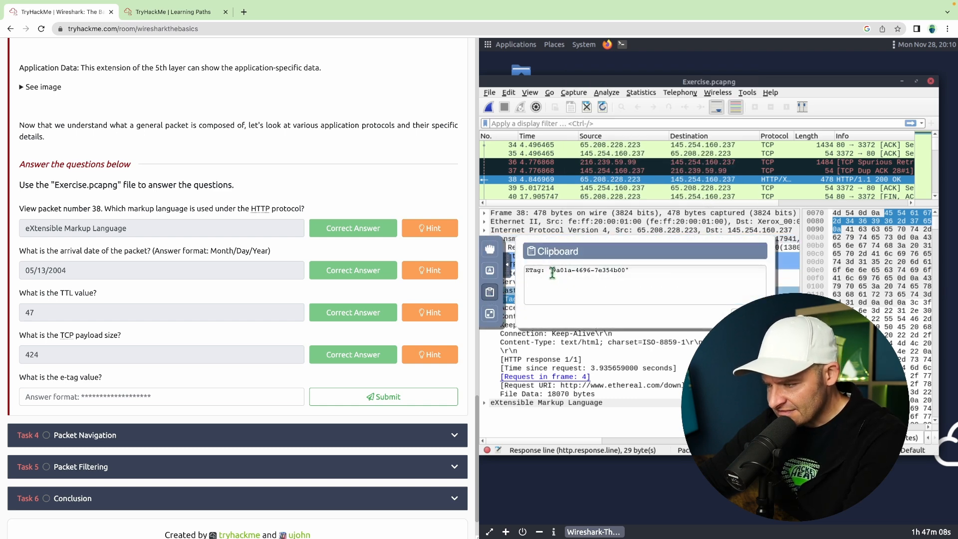
left_click_drag(552, 273, 624, 271)
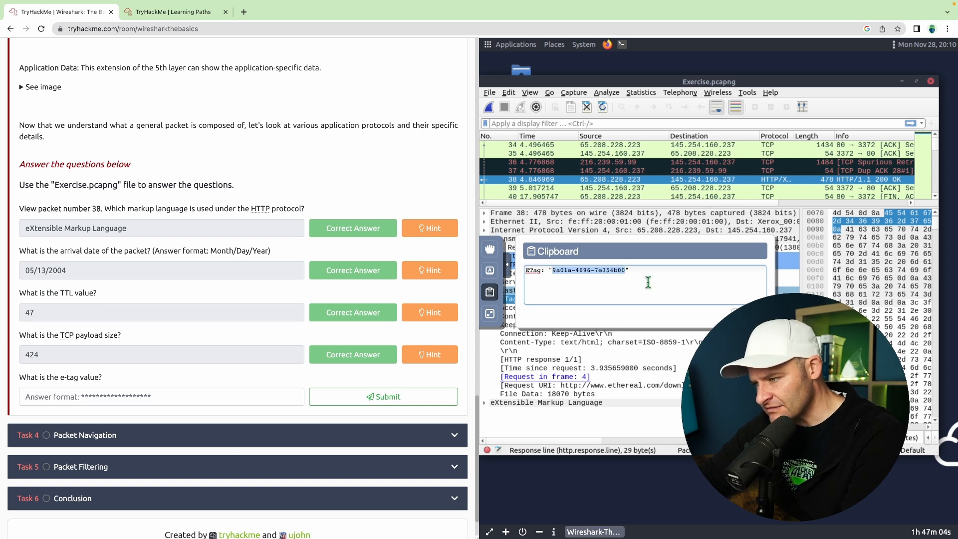
left_click(140, 398)
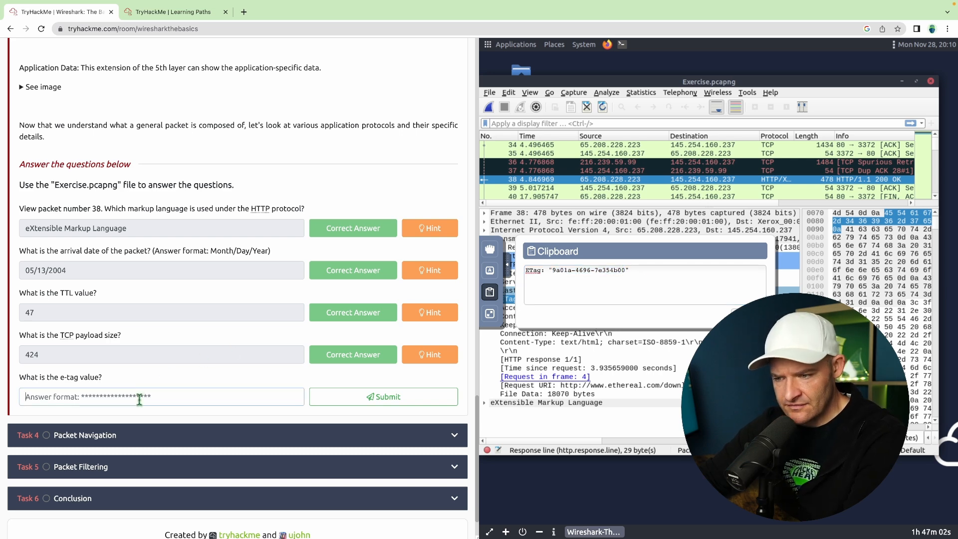
key("ctrl+v")
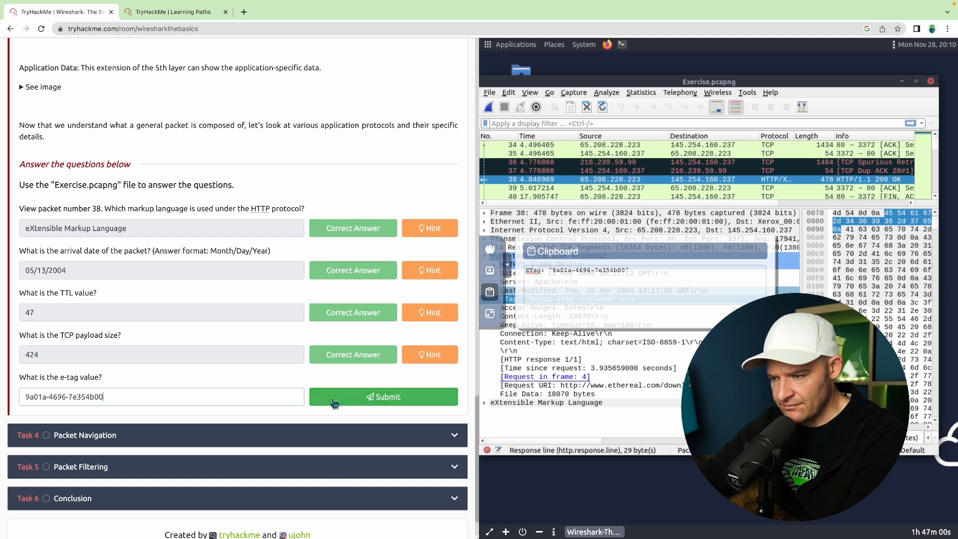
left_click(333, 398)
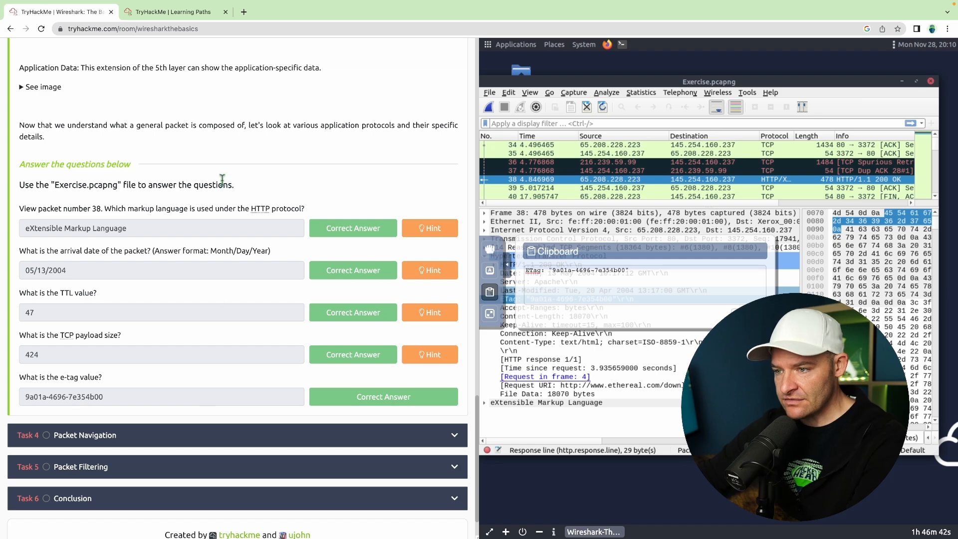
Open Task 4, Packet Navigation, and read through its sections from Packet Numbers to the questions on Exercise.pcapng
left_click(456, 437)
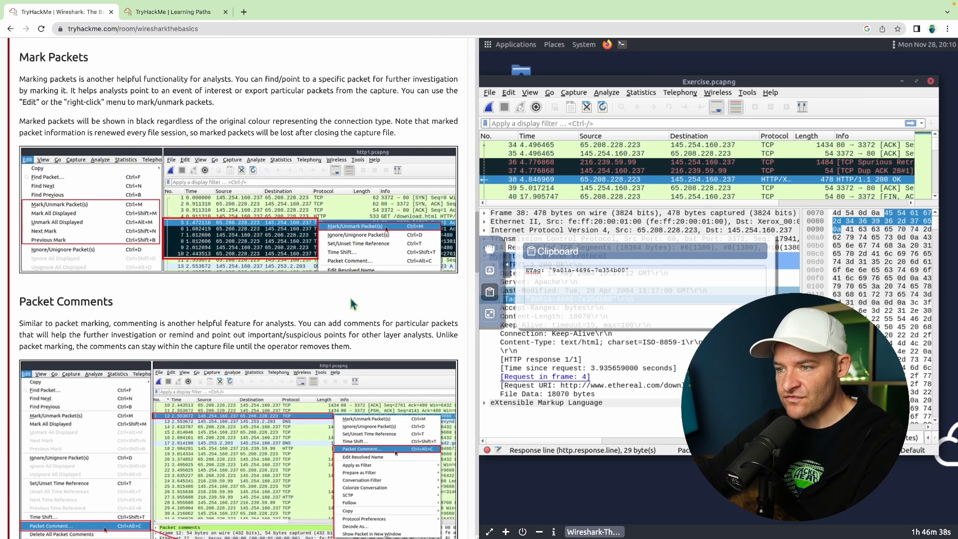
scroll(351, 299, "up", 15)
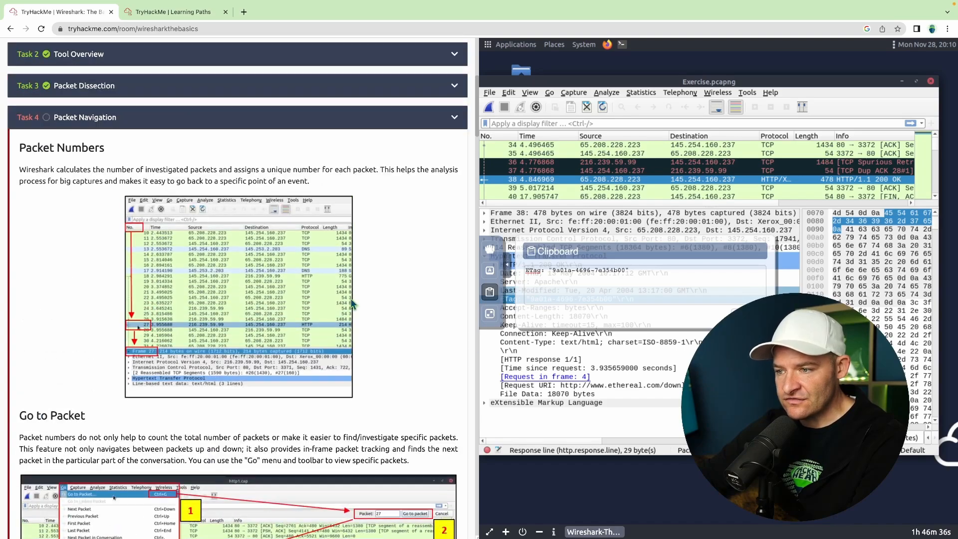
scroll(351, 304, "down", 9)
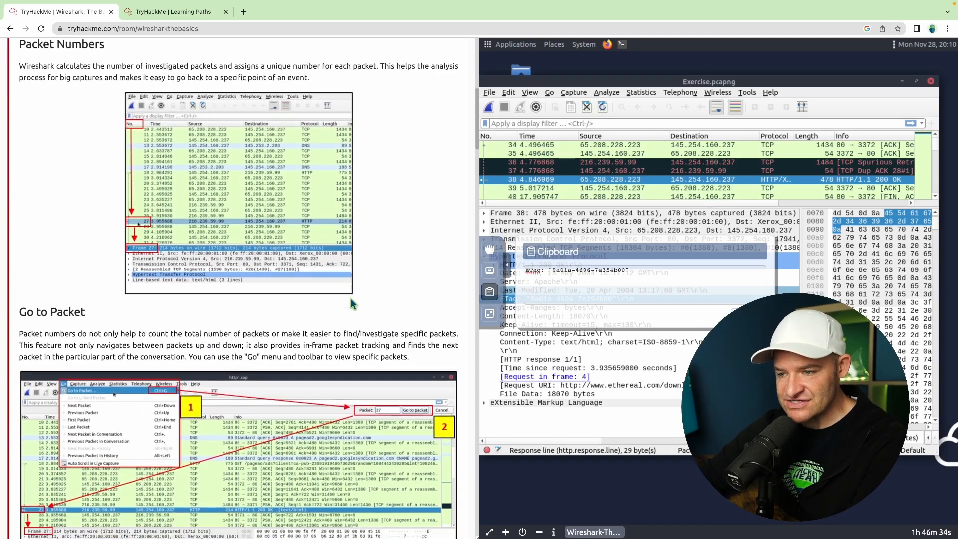
scroll(351, 298, "down", 8)
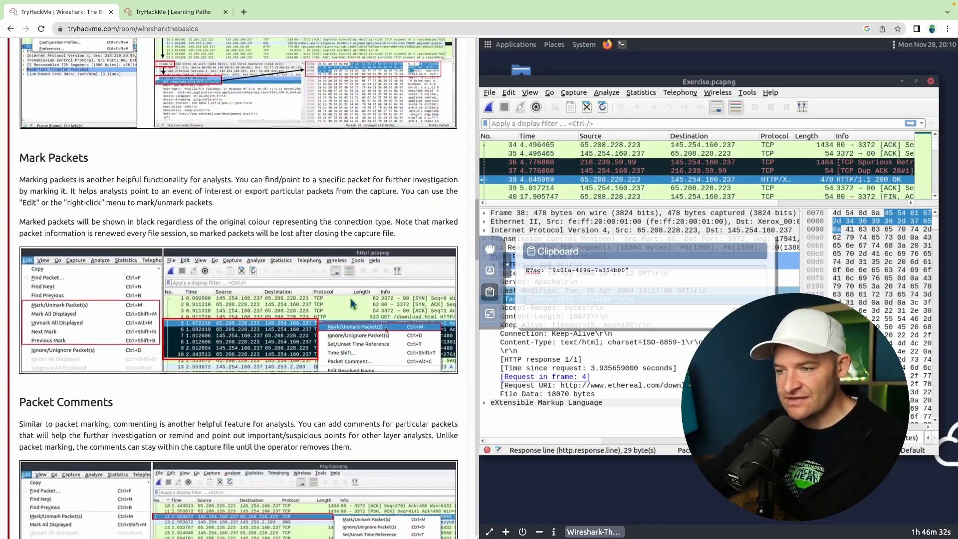
scroll(351, 298, "down", 7)
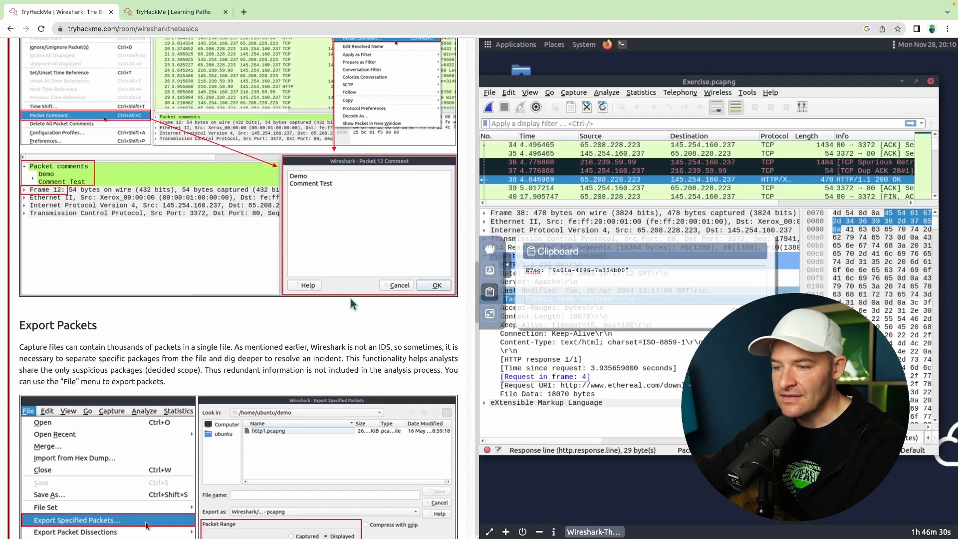
scroll(351, 298, "down", 5)
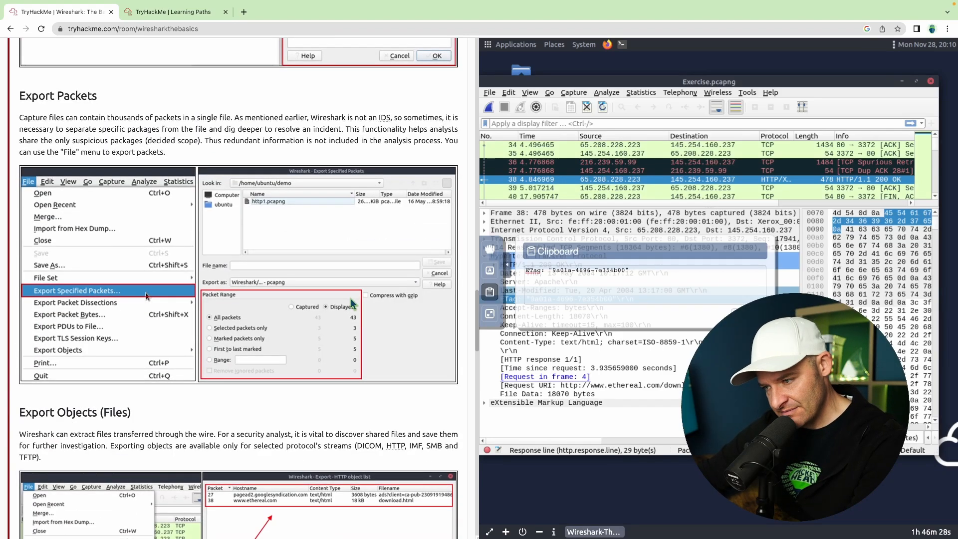
scroll(351, 304, "down", 4)
scroll(353, 303, "down", 10)
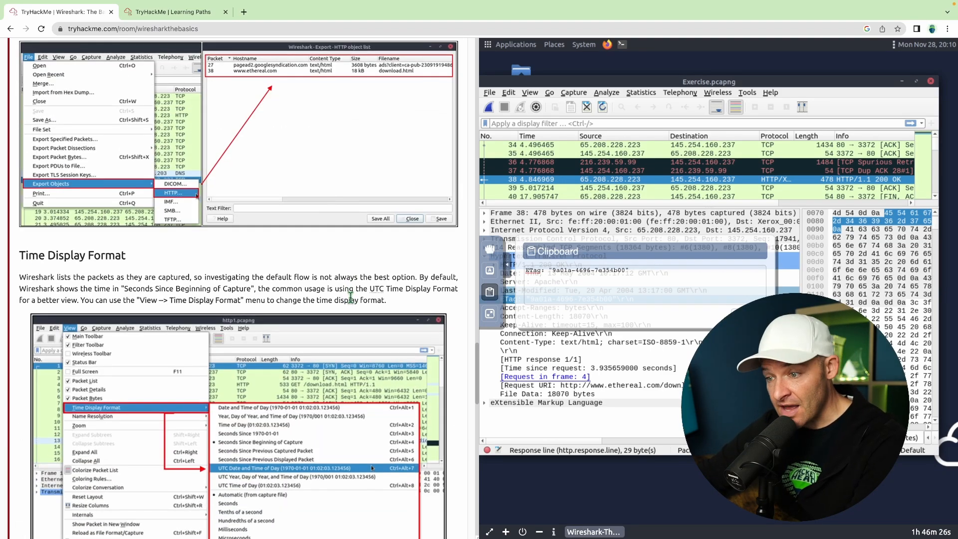
scroll(351, 298, "down", 10)
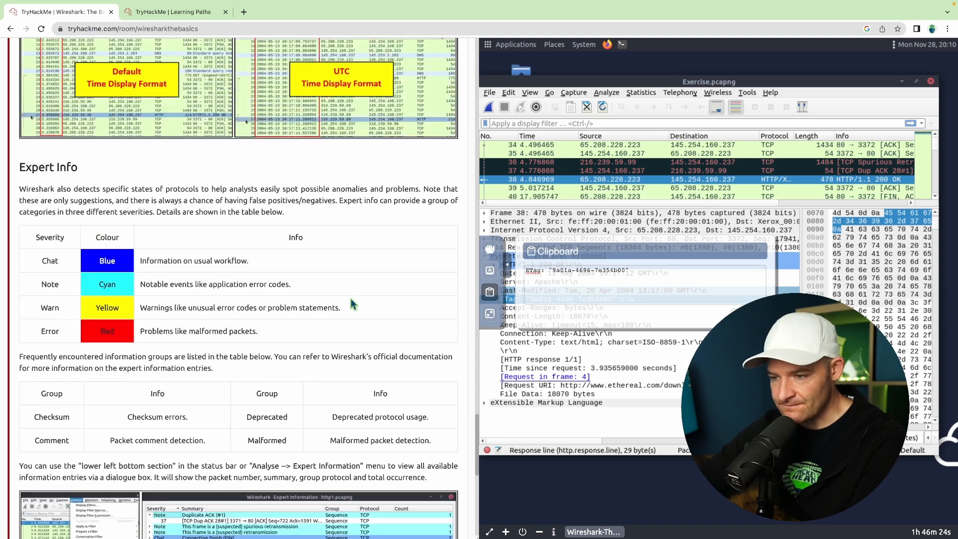
scroll(352, 303, "down", 5)
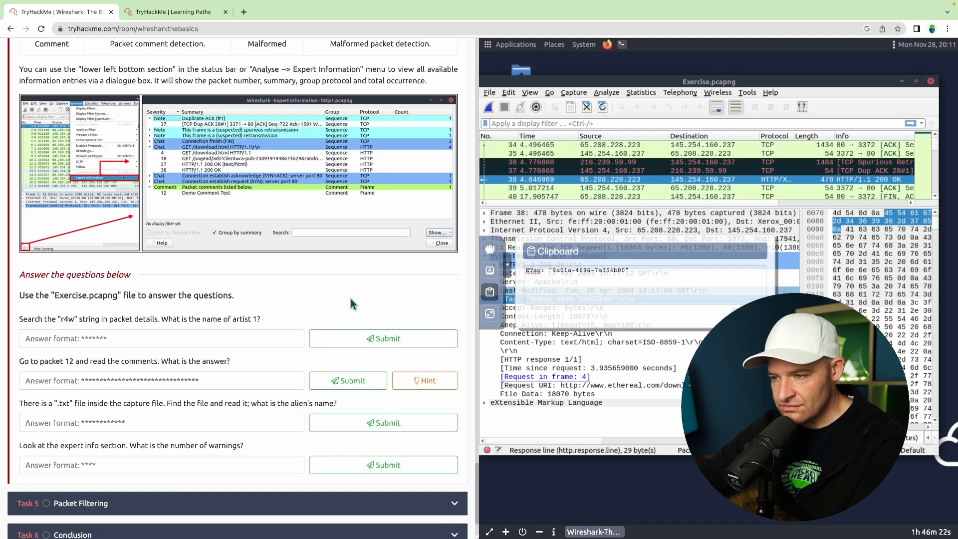
scroll(351, 298, "down", 2)
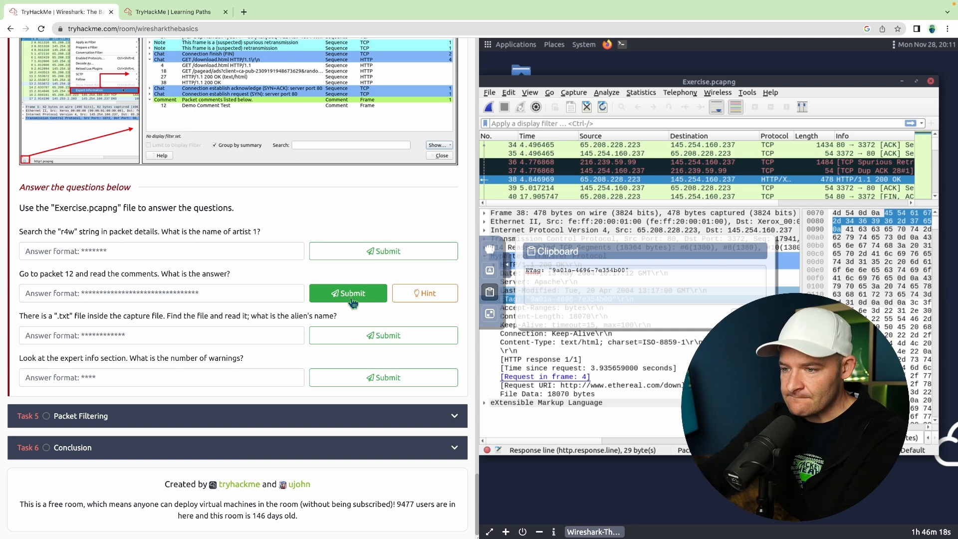
left_click(160, 256)
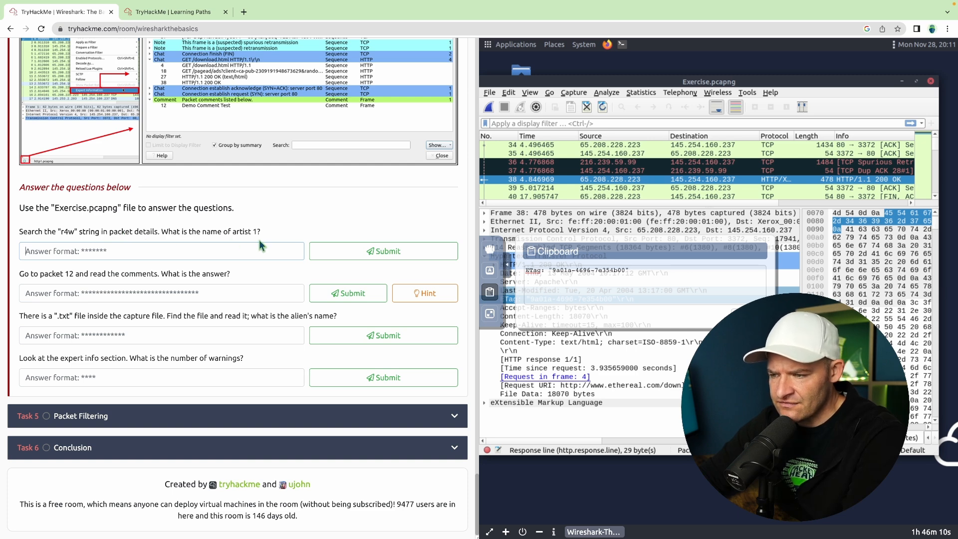
Empty the shared clipboard text and collapse the remote desktop's side panel to uncover the packet details
left_click(643, 284)
key("ctrl+a")
key("BackSpace")
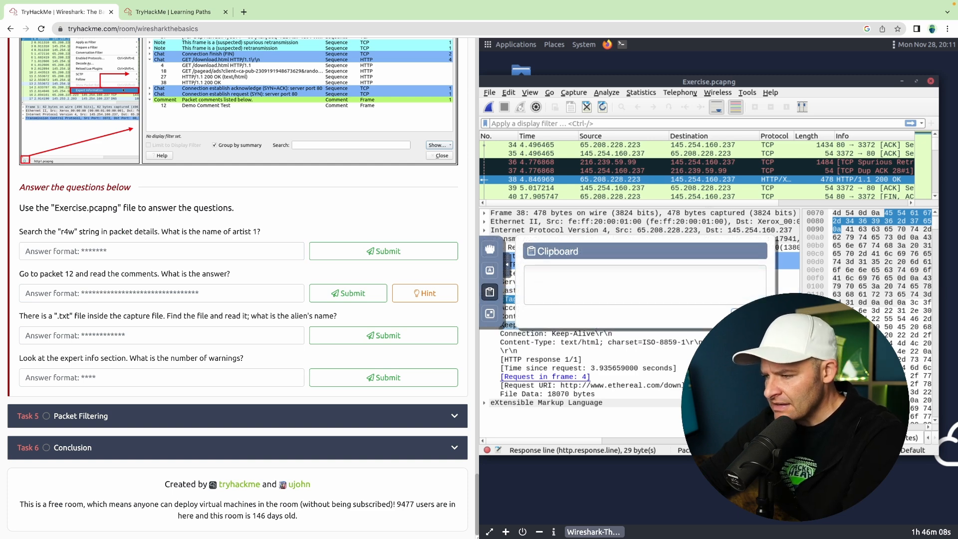
key("Down")
key("Down")
key("Down")
key("Down")
key("Down")
key("Down")
key("Down")
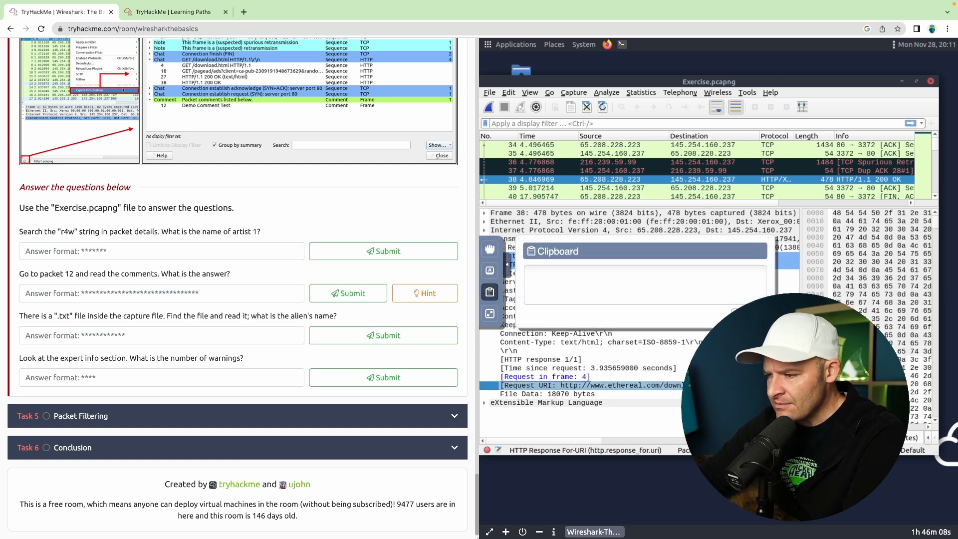
left_click(510, 274)
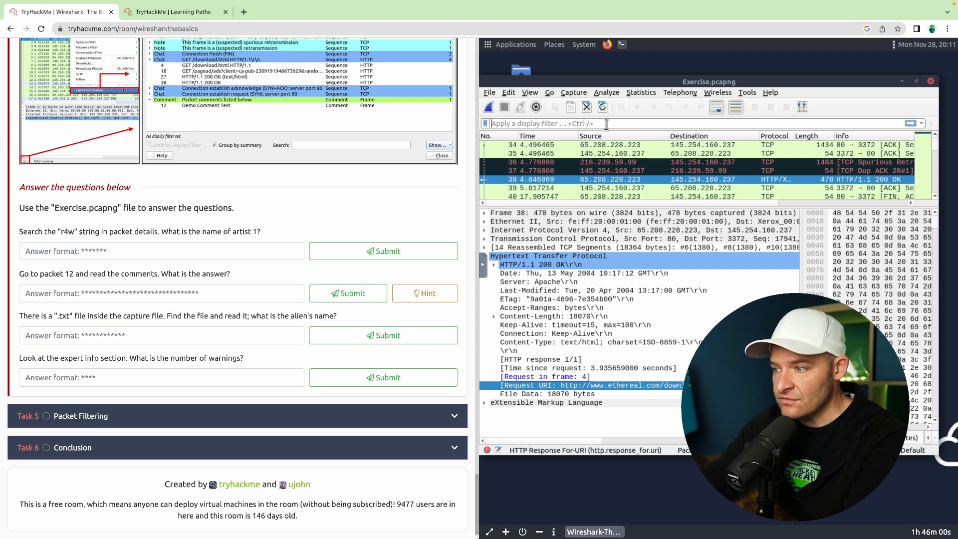
Try filtering the capture with the display filter frame matches "r4w"
type("frame matches")
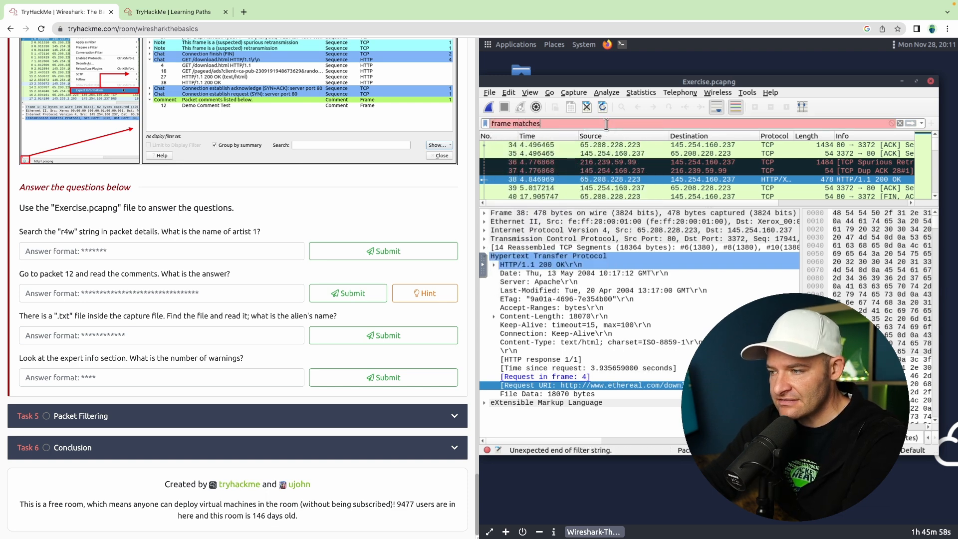
type(" \"")
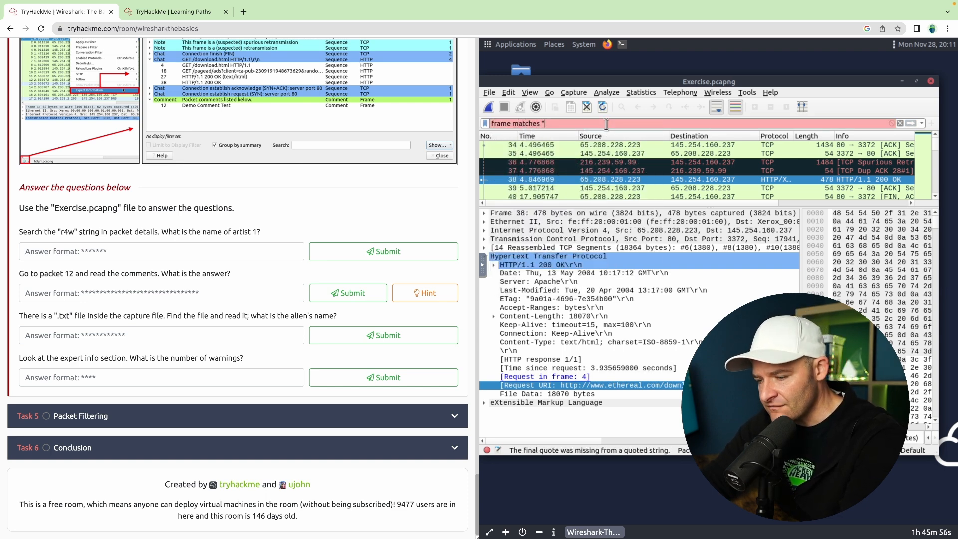
type("r")
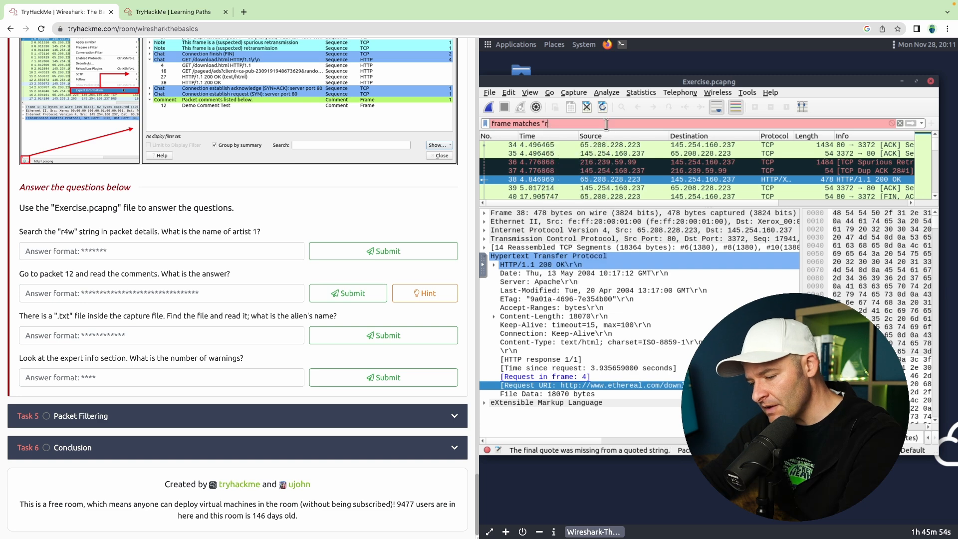
type("4w\"")
key("Return")
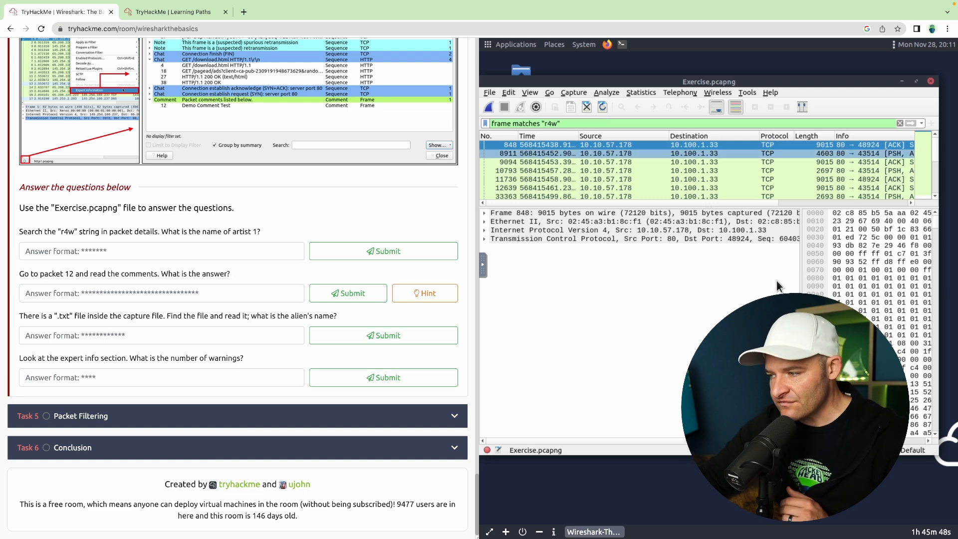
Enlarge the packet bytes area to inspect the first matching packet, and remove the display filter
left_click_drag(801, 300, 573, 299)
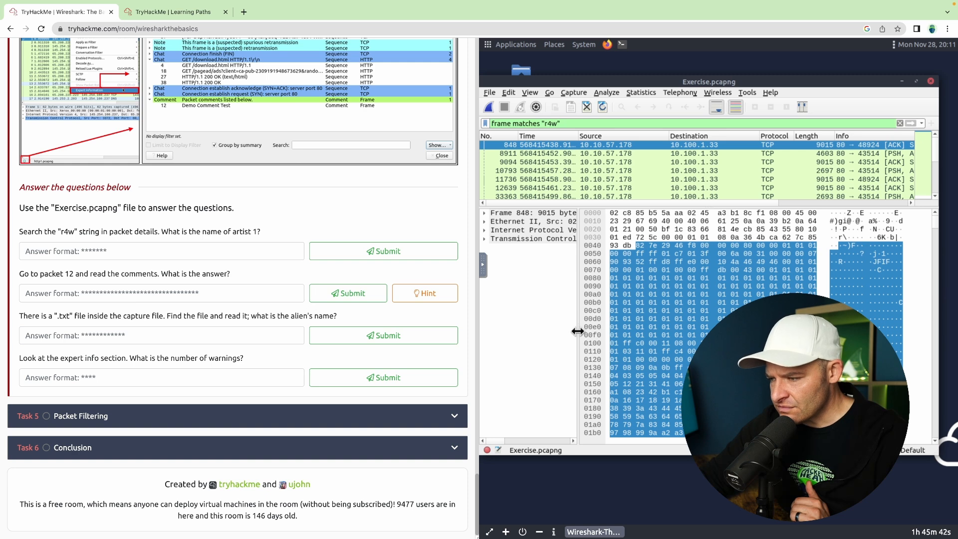
left_click_drag(578, 330, 675, 331)
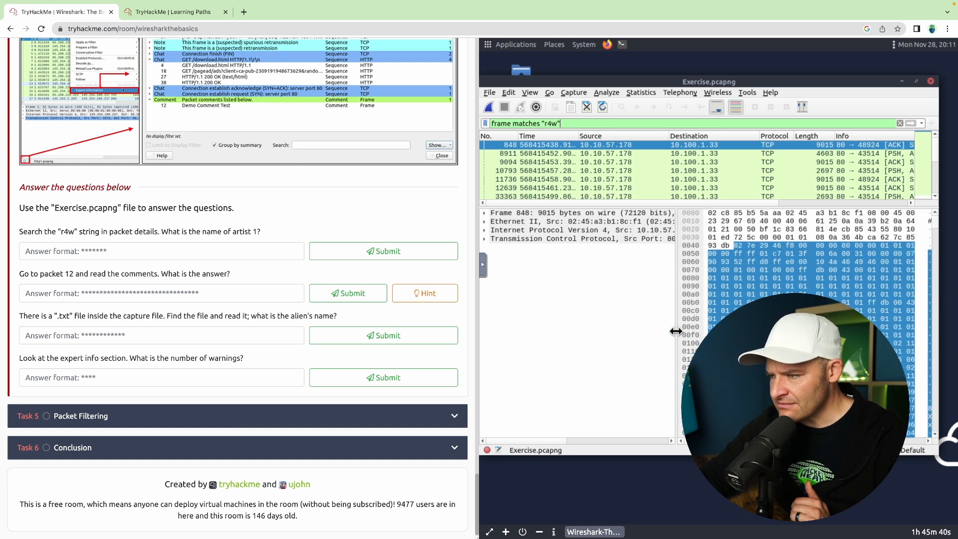
left_click(899, 124)
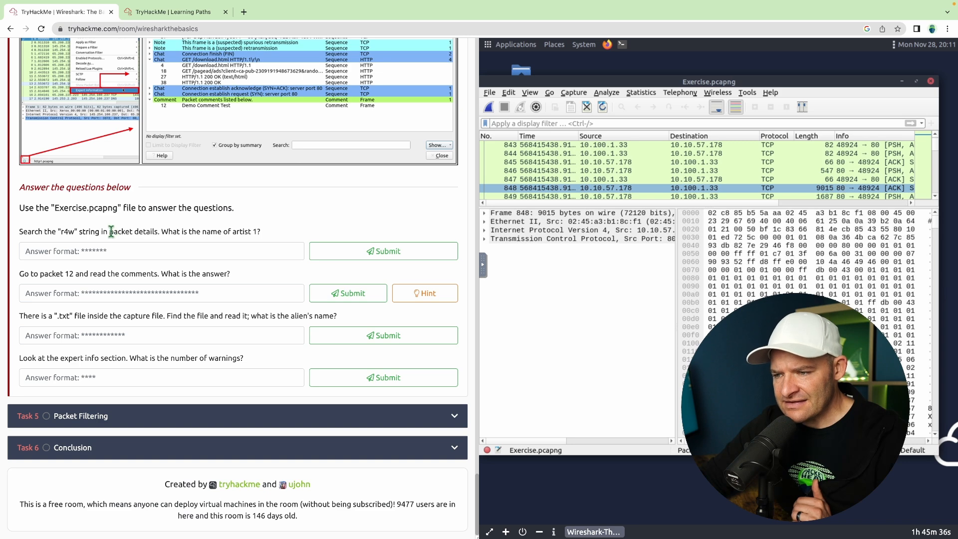
Find a packet by searching the packet details for the string r4w
left_click_drag(112, 232, 167, 232)
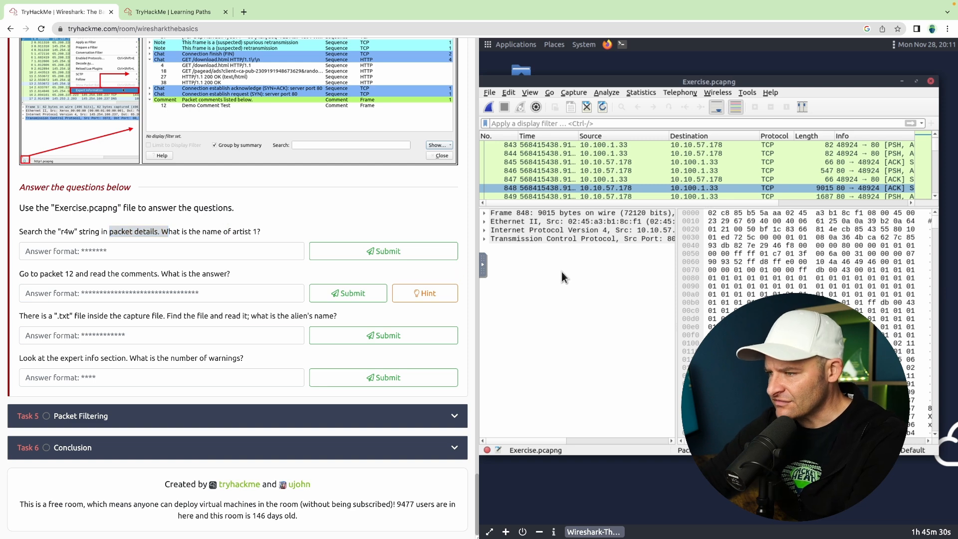
left_click(664, 237)
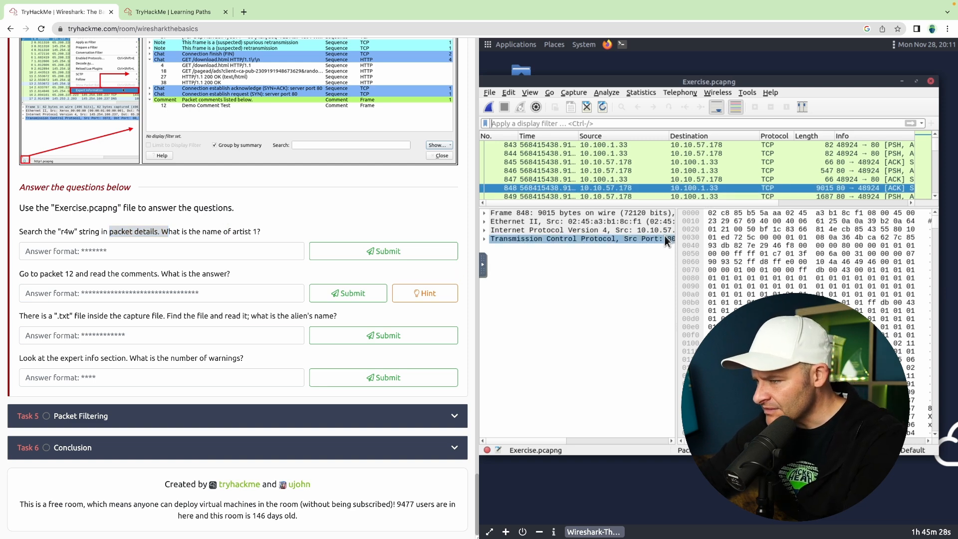
left_click(618, 109)
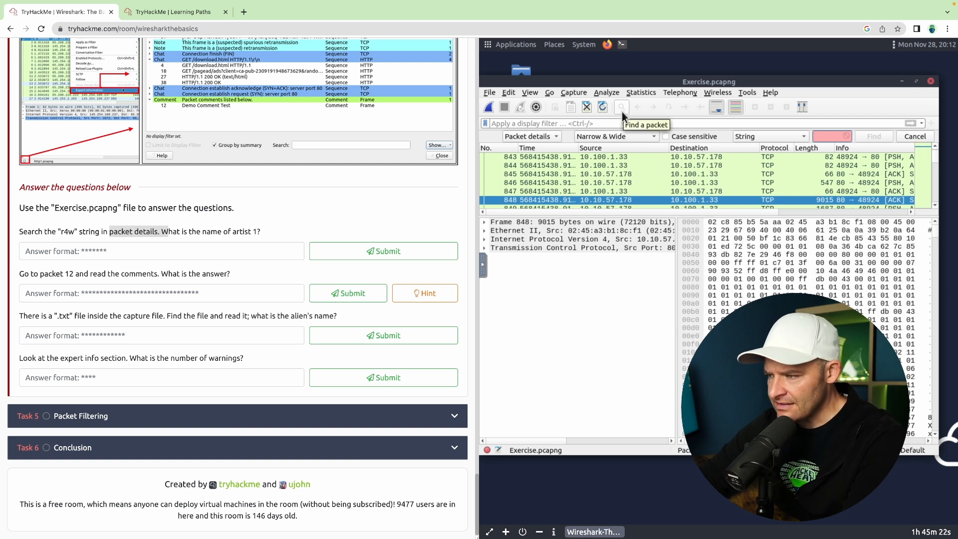
left_click(555, 140)
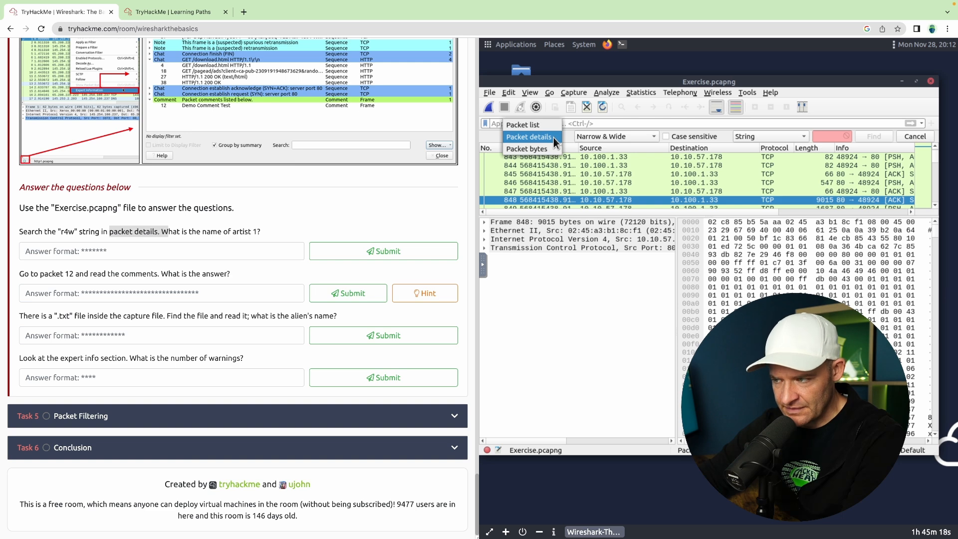
left_click(554, 142)
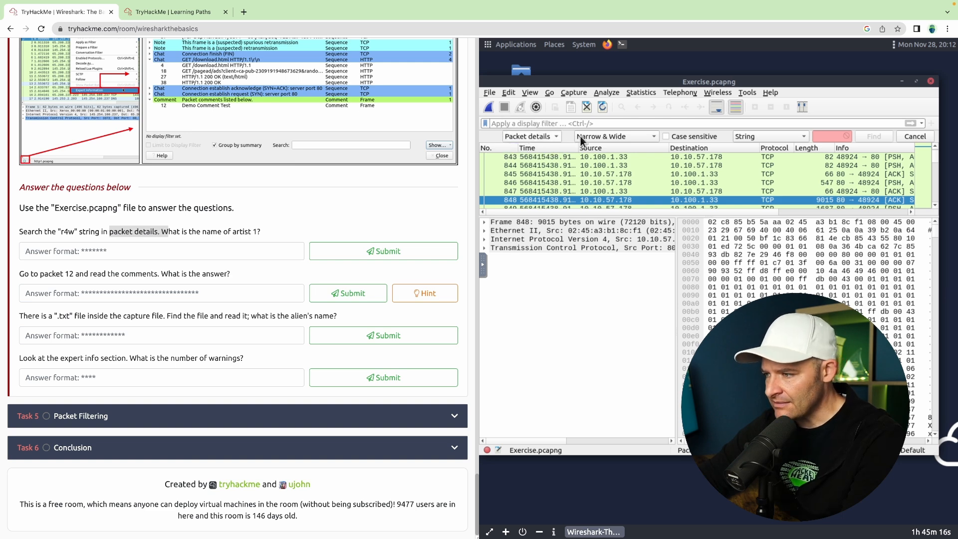
left_click(749, 136)
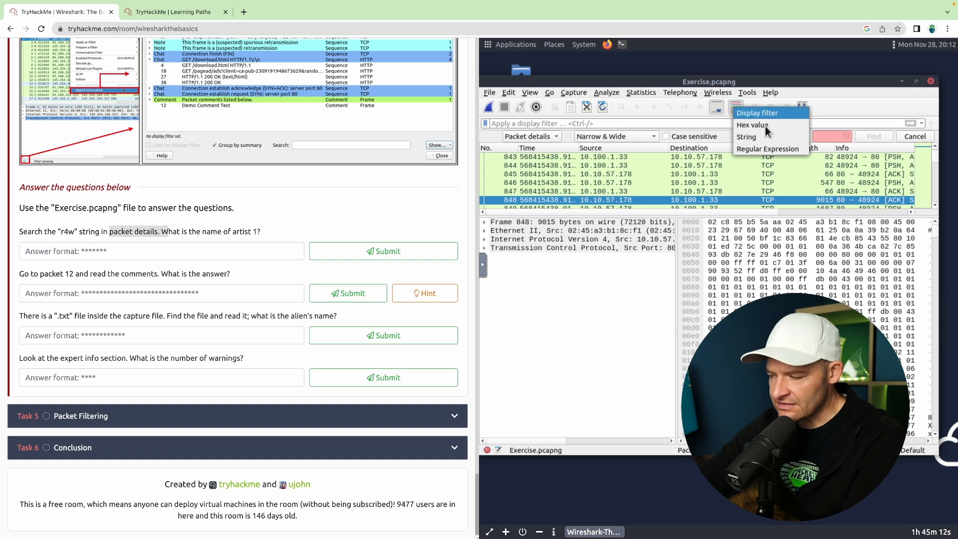
left_click(765, 137)
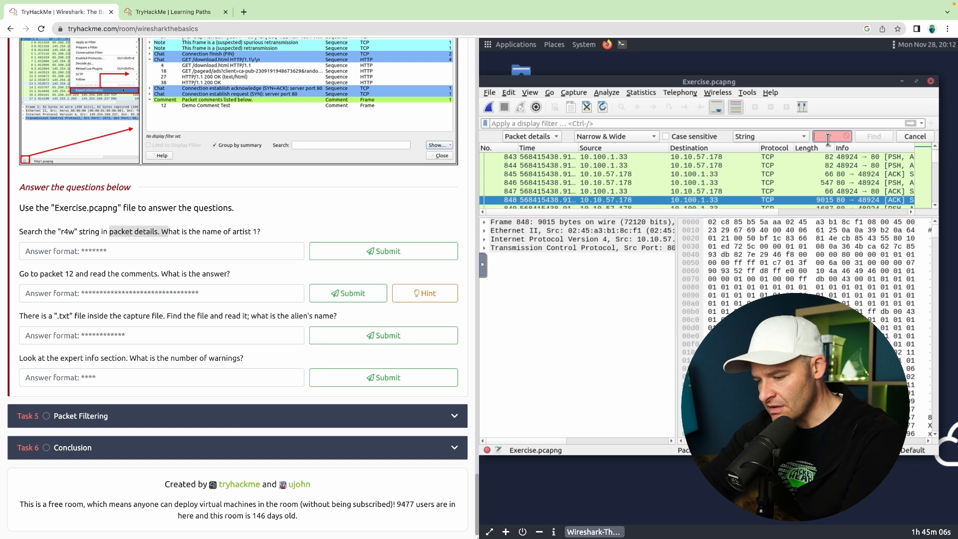
type("r4w")
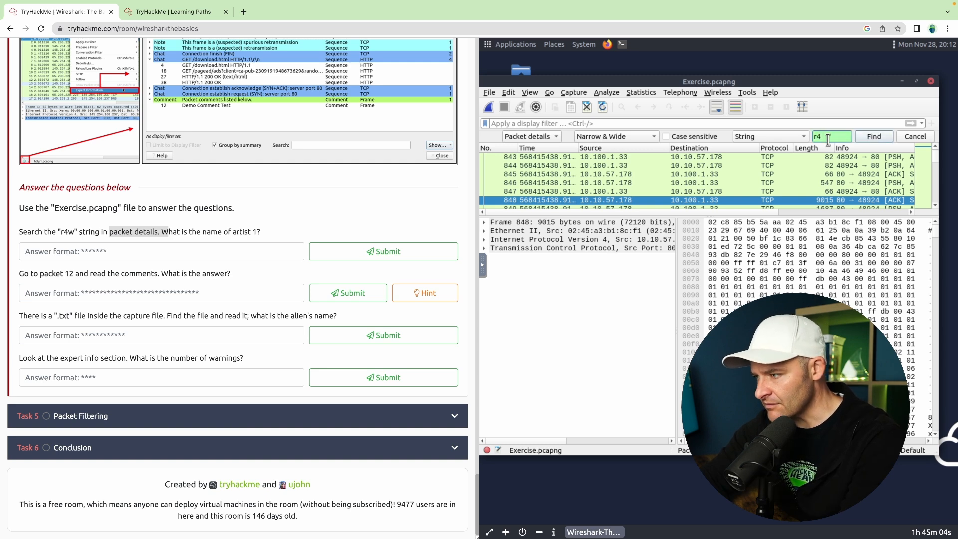
left_click(866, 137)
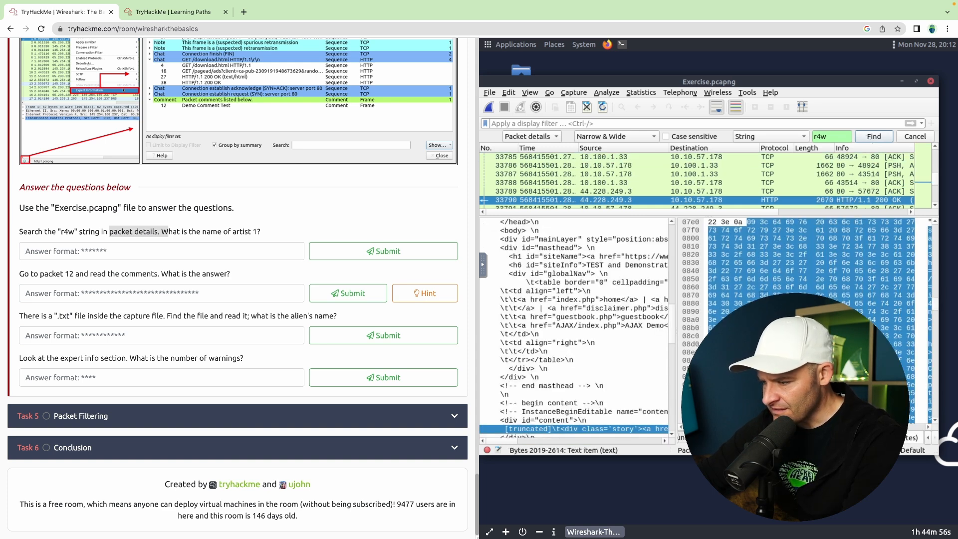
Widen the packet details area and examine the page HTML of packet 33790 around the matched line
left_click_drag(677, 339, 808, 341)
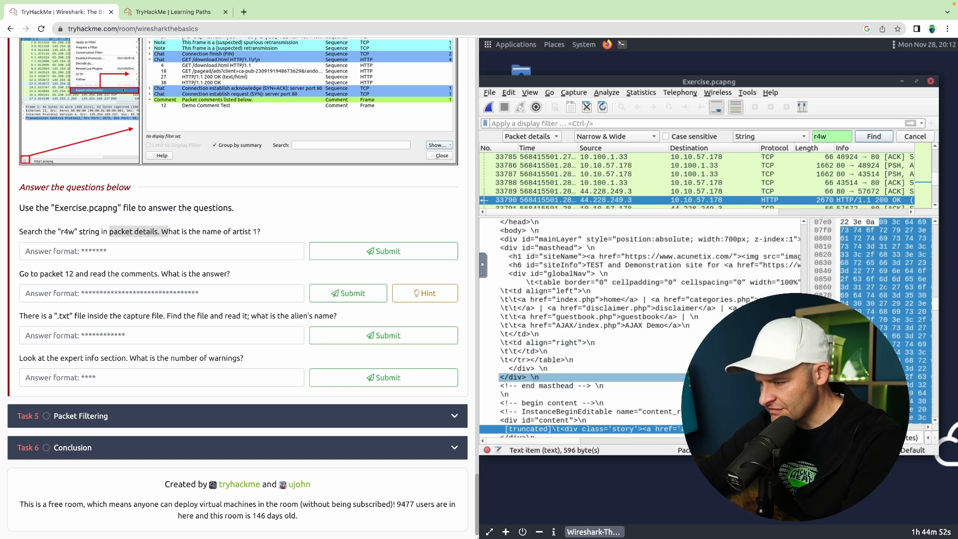
scroll(589, 379, "down", 1)
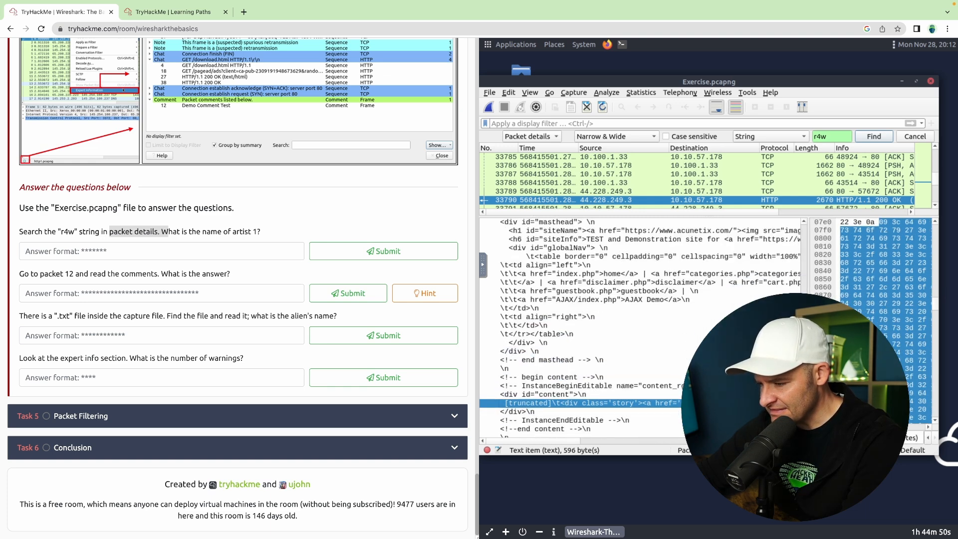
scroll(588, 351, "down", 2)
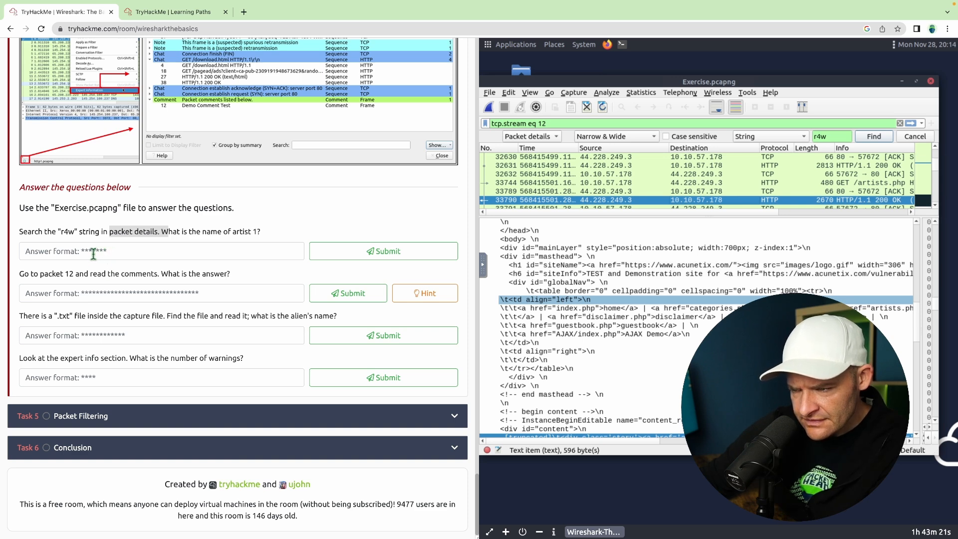
left_click(605, 308)
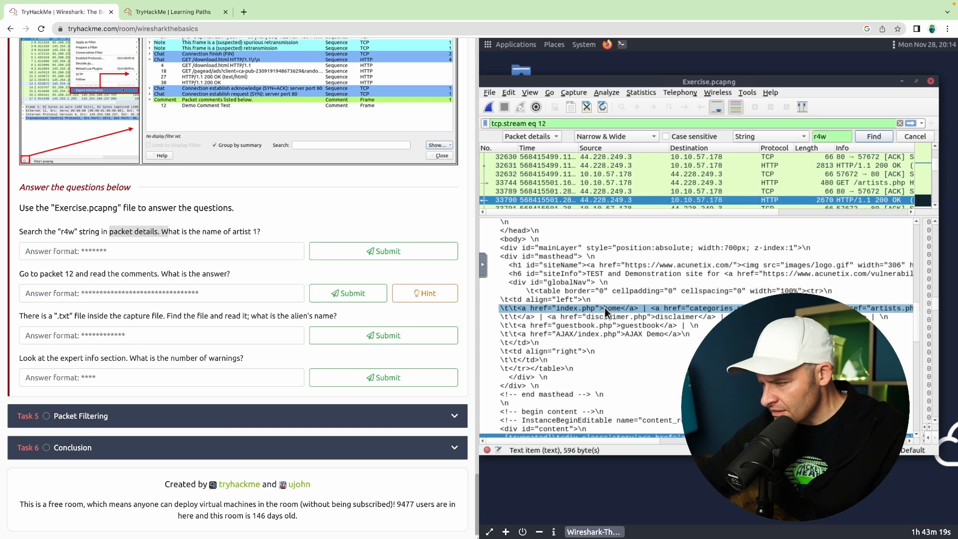
left_click_drag(622, 310, 778, 267)
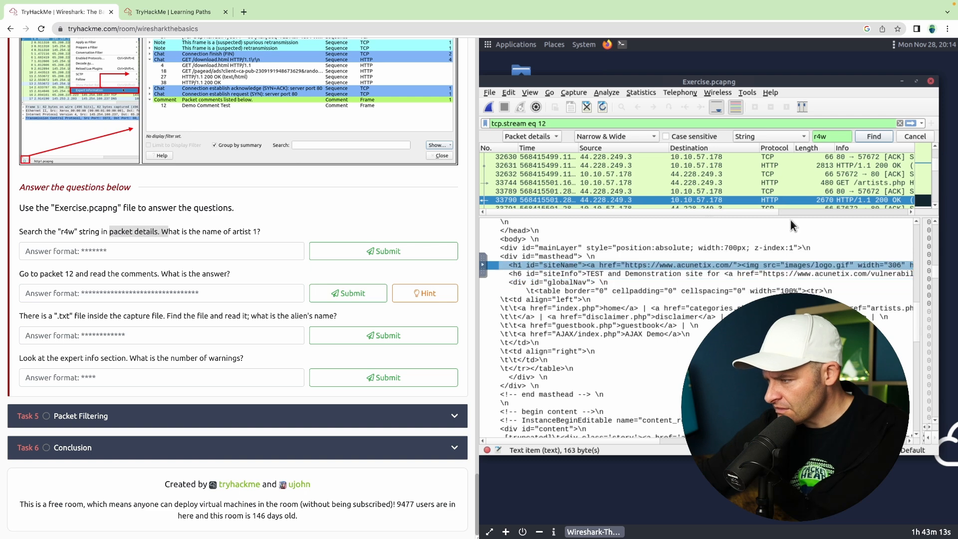
Find the next packet containing r4w and examine the artist link lines in its details
left_click(874, 136)
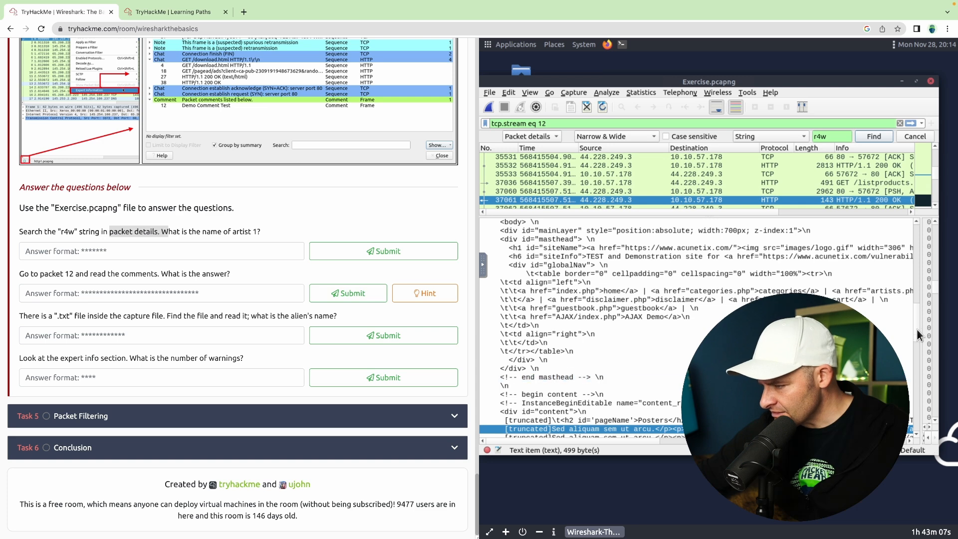
scroll(918, 352, "down", 1)
scroll(917, 352, "down", 5)
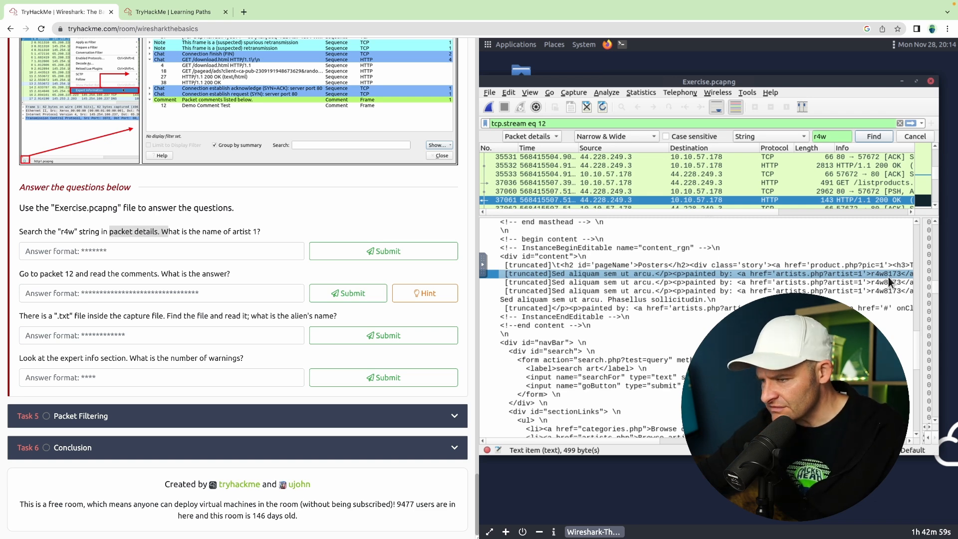
Submit r4w8173 as the answer to the question about artist 1's name
left_click(253, 250)
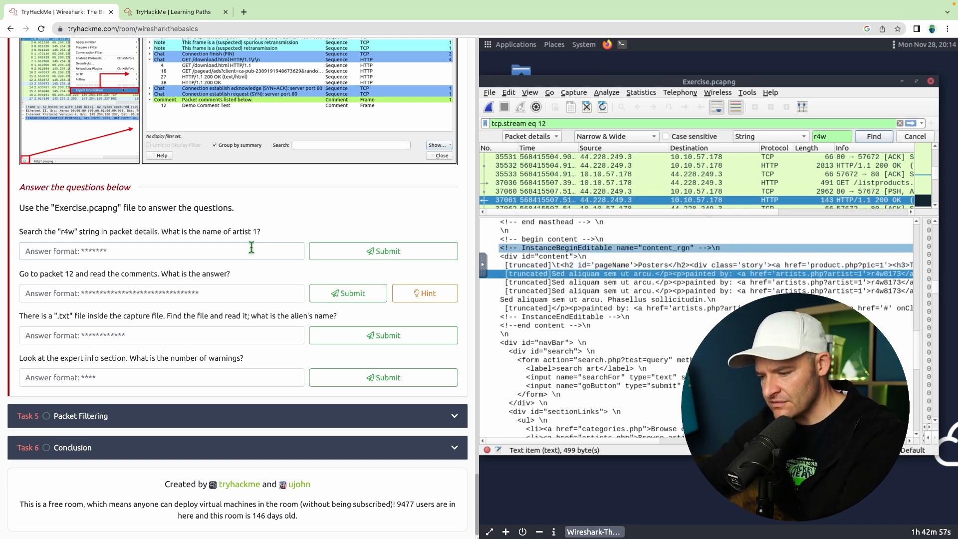
type("r4w")
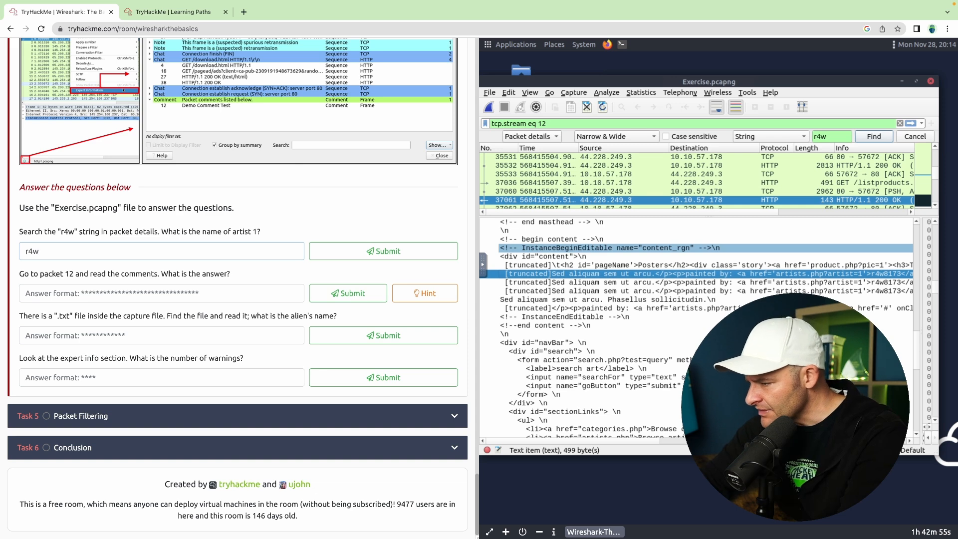
type("8173")
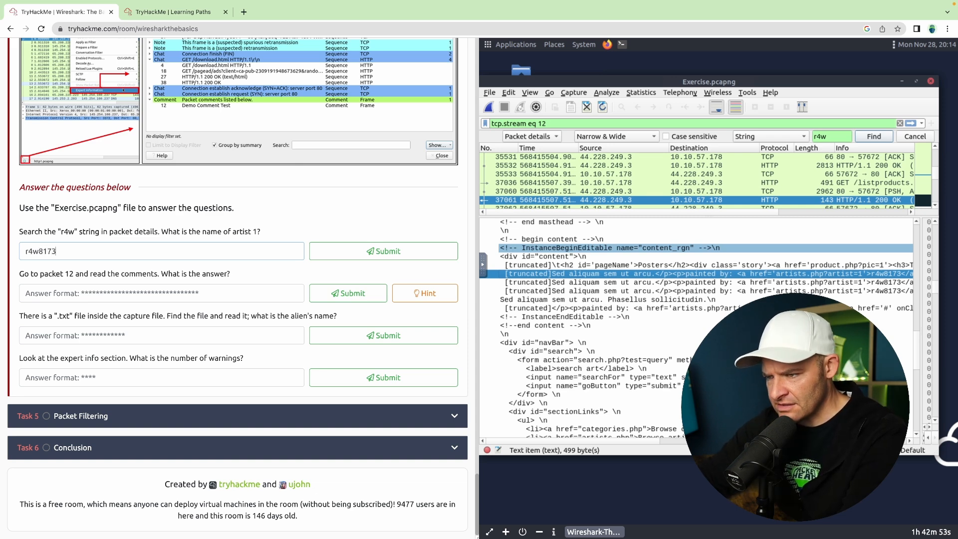
left_click(368, 252)
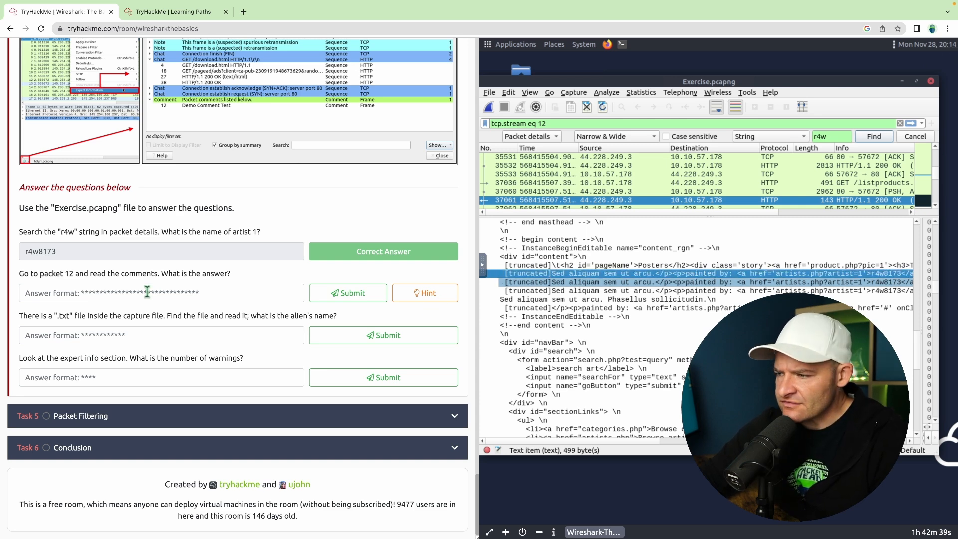
Clear the tcp.stream display filter and jump to the first packet to locate packet 12 in the full list
left_click(899, 123)
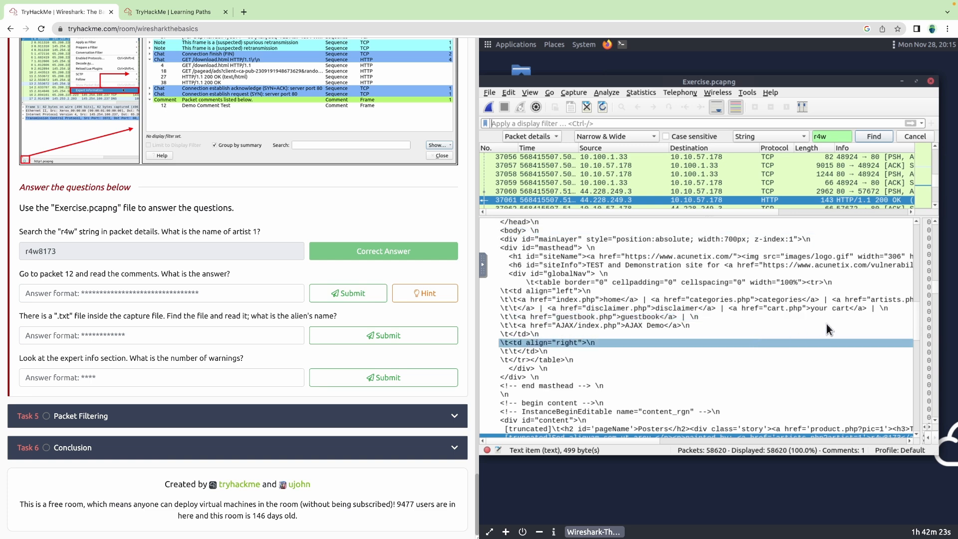
left_click(884, 298)
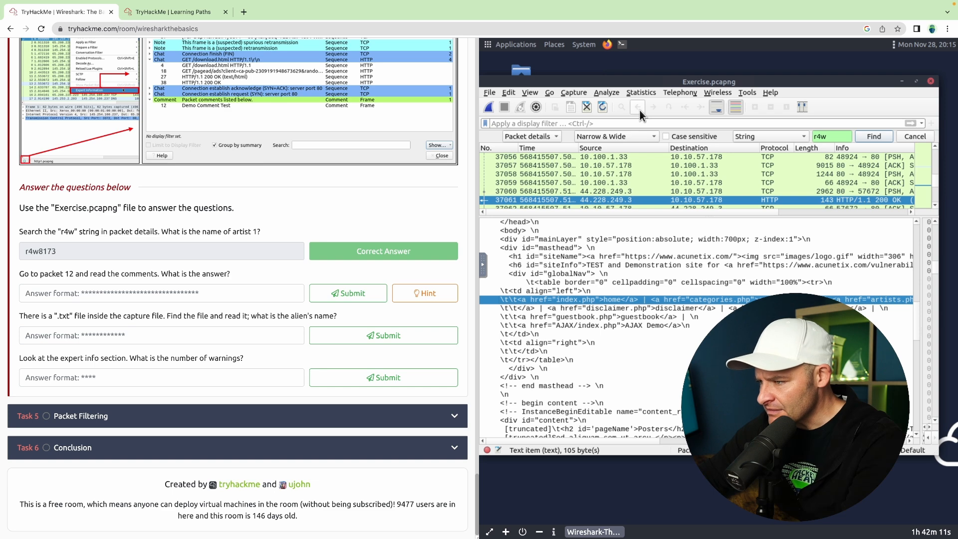
left_click(685, 110)
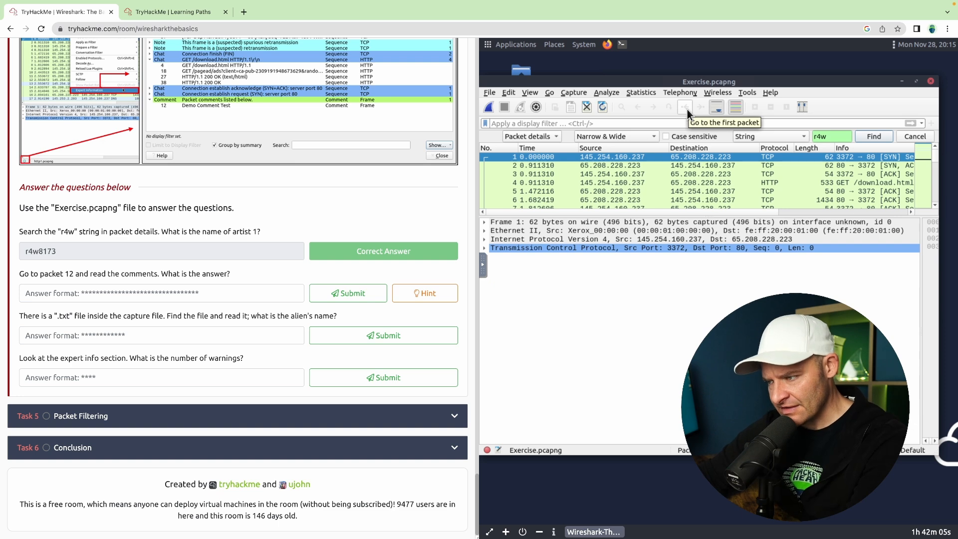
scroll(665, 188, "down", 4)
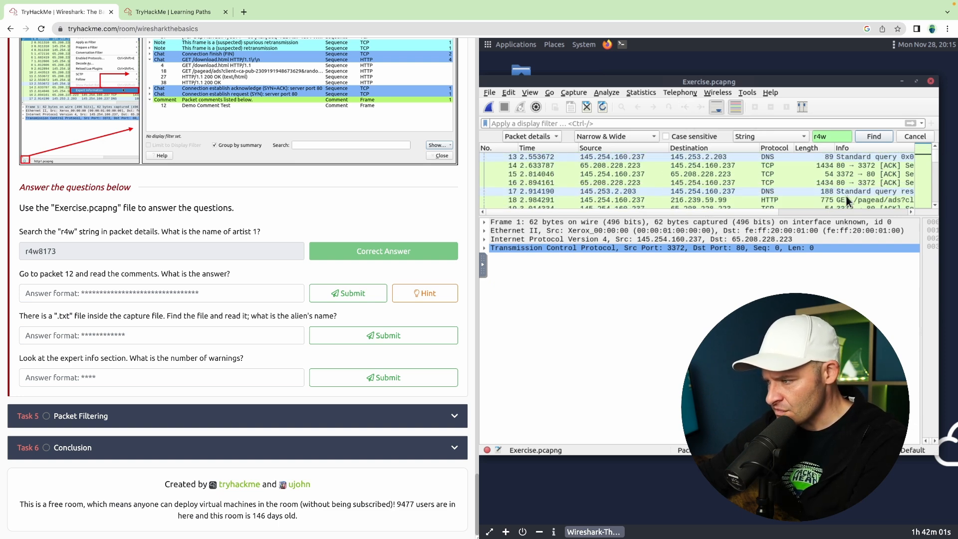
left_click(935, 147)
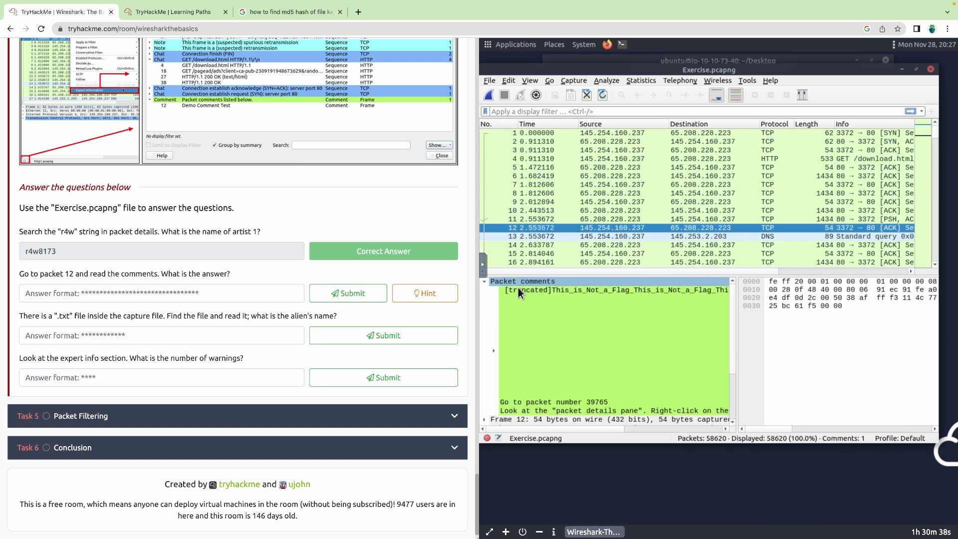
Open the comment of packet 12, read it through to the instructions at its end, and close it
right_click(598, 229)
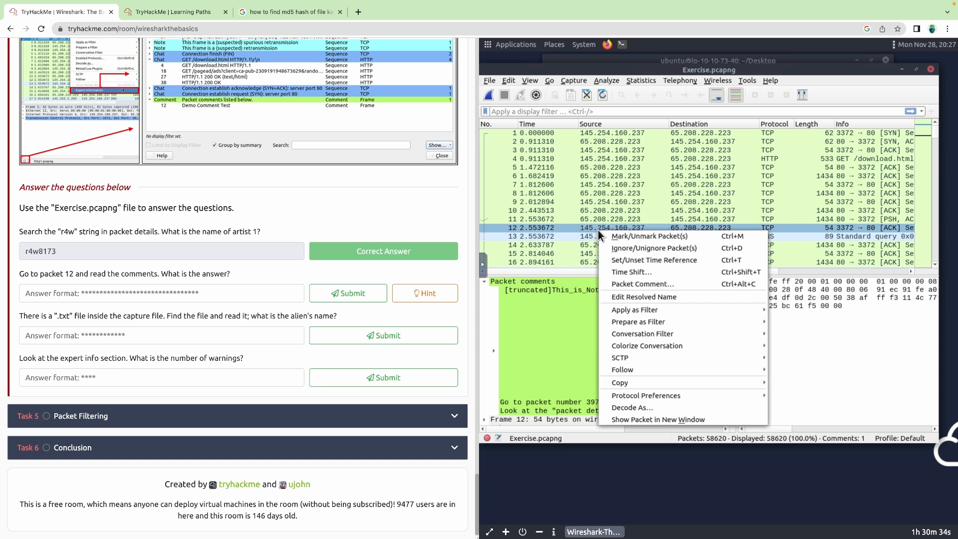
left_click(624, 283)
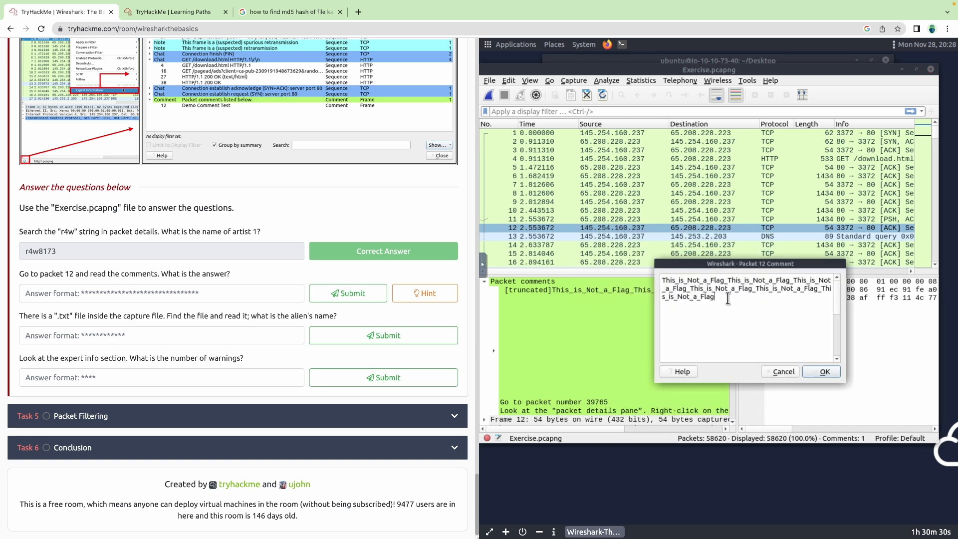
left_click_drag(728, 298, 640, 274)
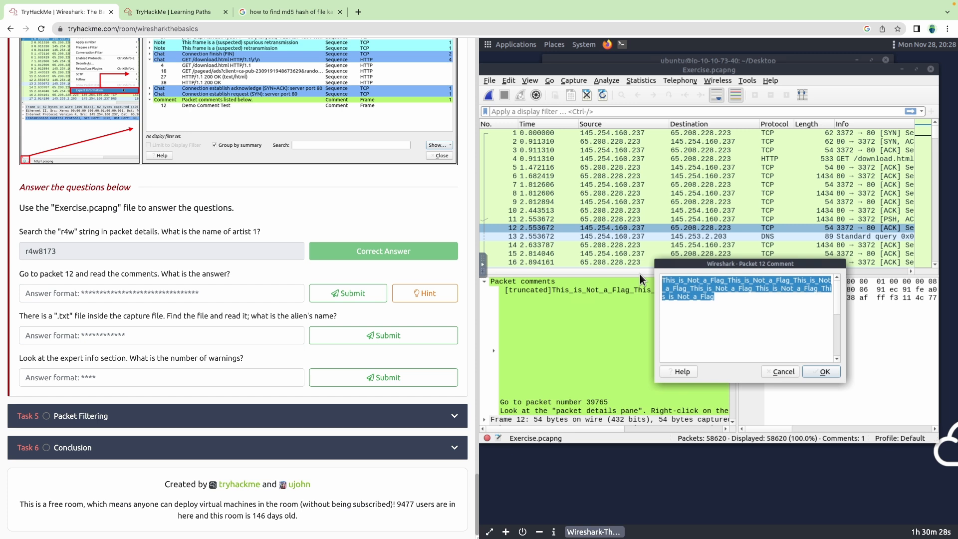
left_click(719, 298)
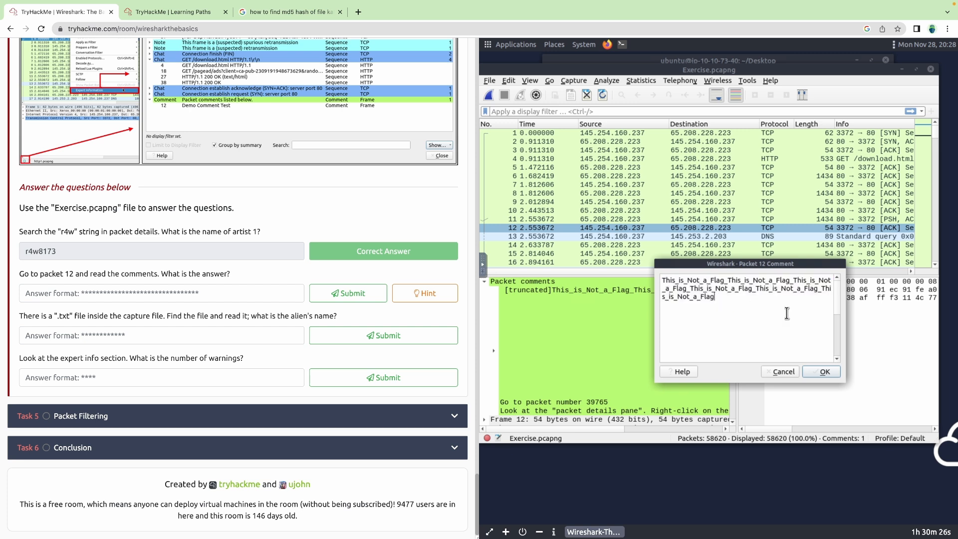
scroll(837, 344, "down", 3)
scroll(837, 352, "down", 1)
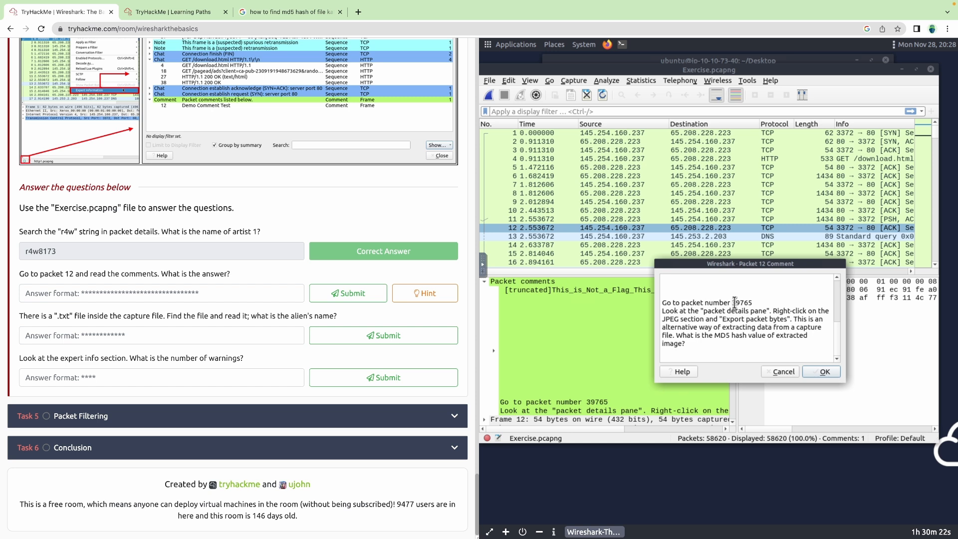
left_click_drag(734, 302, 759, 310)
left_click_drag(733, 302, 750, 302)
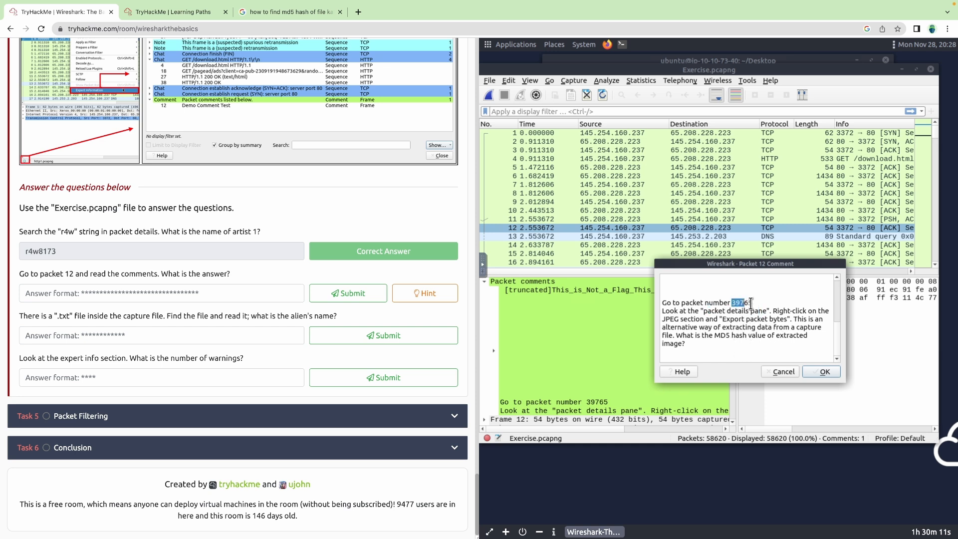
left_click(816, 375)
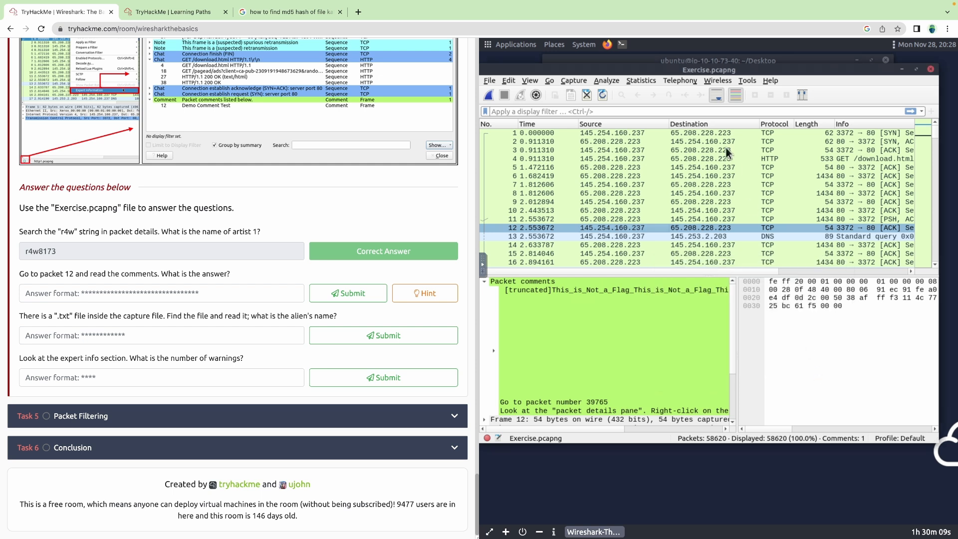
Go to packet 39765 and select its JPEG File Interchange Format section in the packet details
left_click(669, 95)
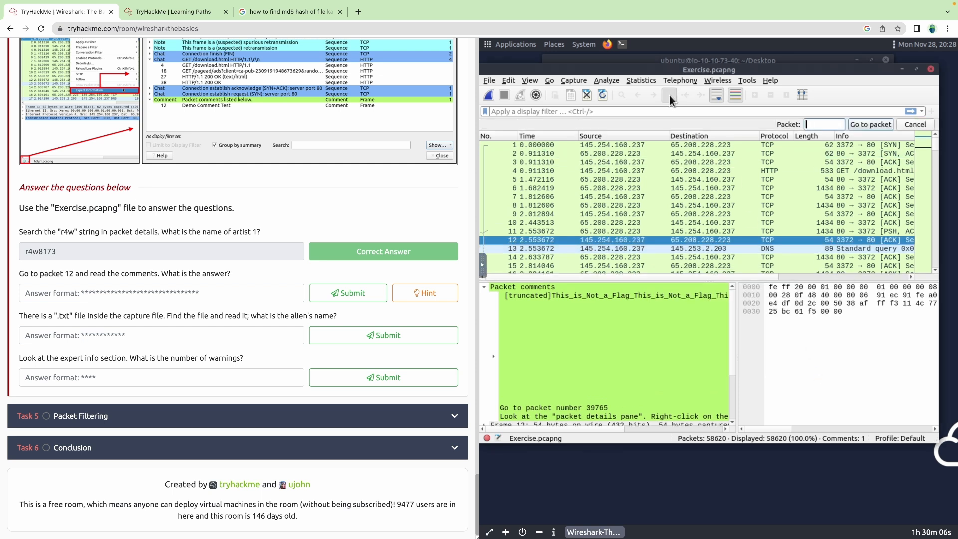
type("39765")
key("Return")
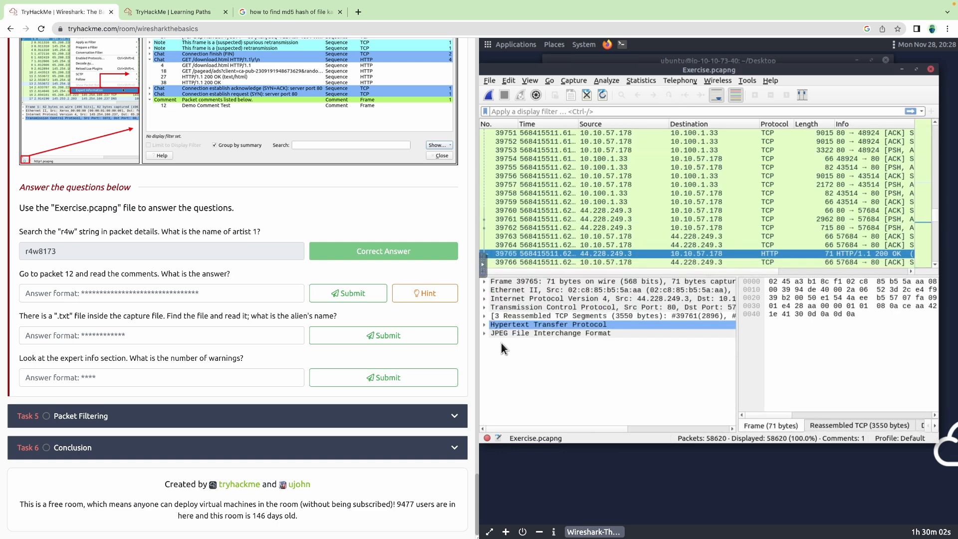
left_click(506, 335)
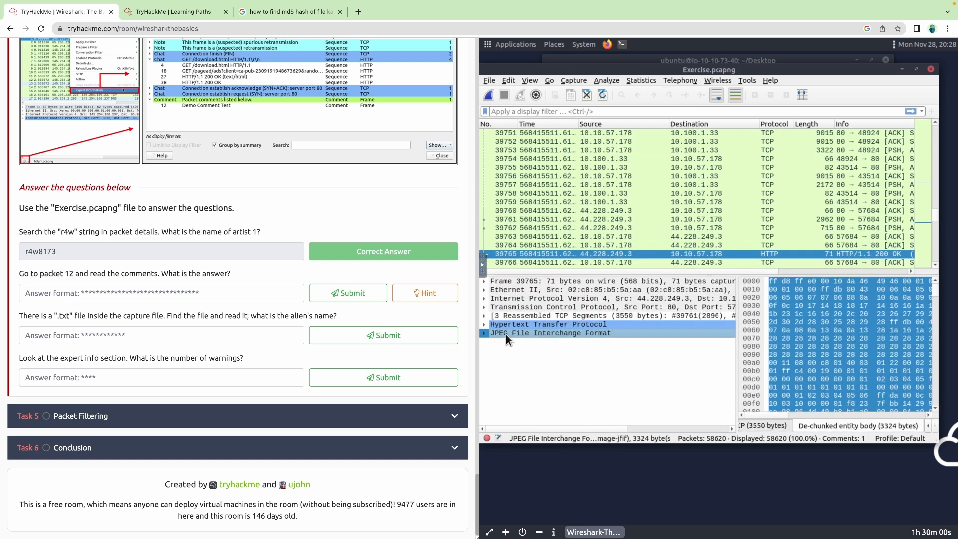
left_click(484, 333)
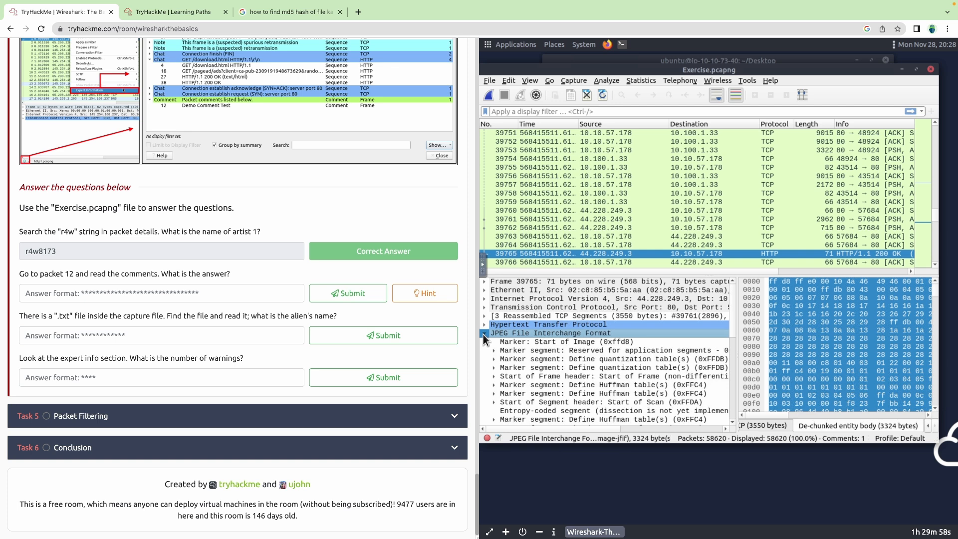
left_click(483, 334)
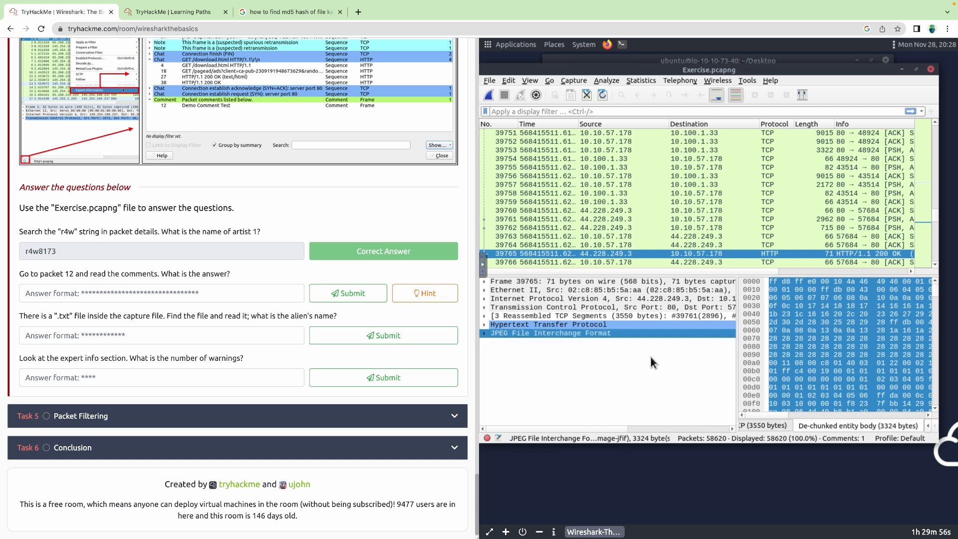
Export the packet bytes of the JPEG File Interchange Format section to the Desktop as 2.jpg
right_click(507, 334)
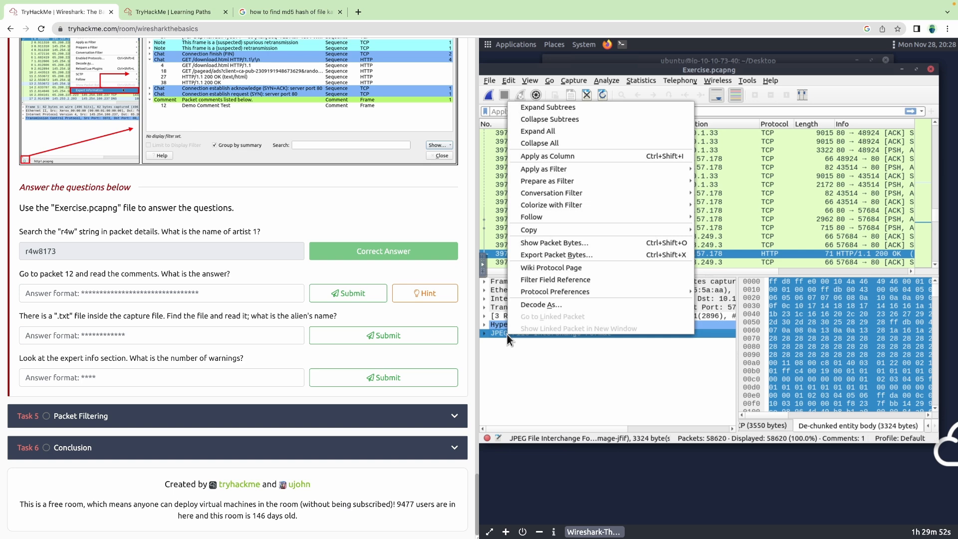
left_click(588, 254)
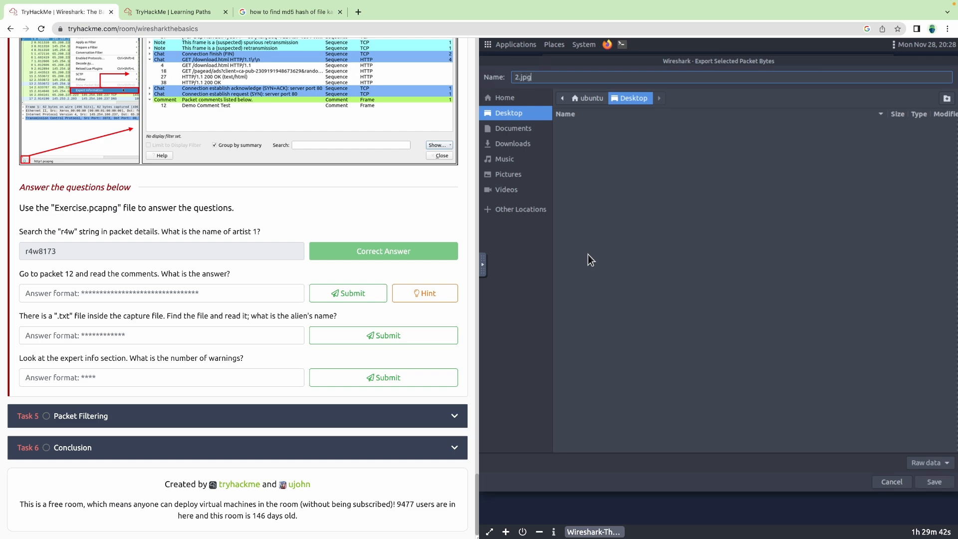
type("2.jpg")
key("Return")
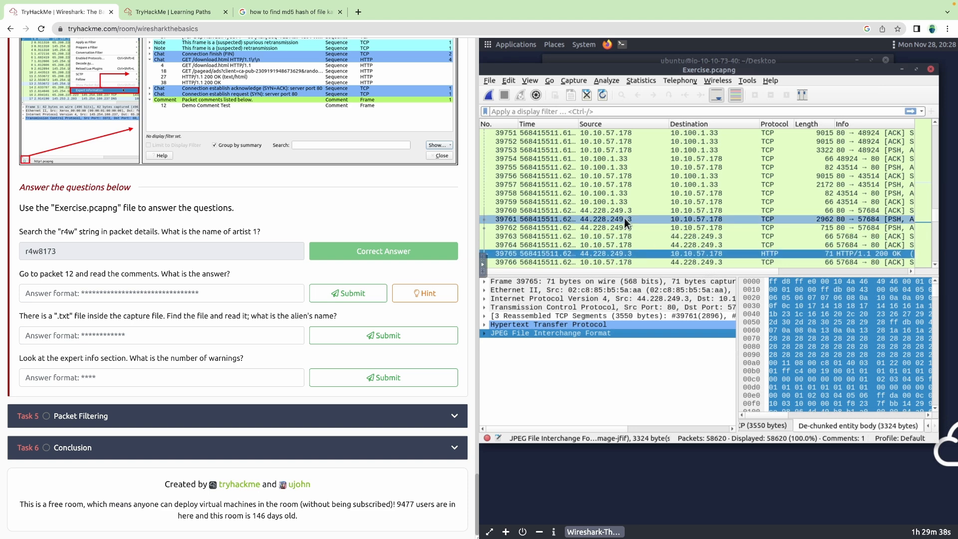
Filter the capture to the TCP conversation of packet 39765 and select its GET /showimage.php request, packet 39685
right_click(611, 254)
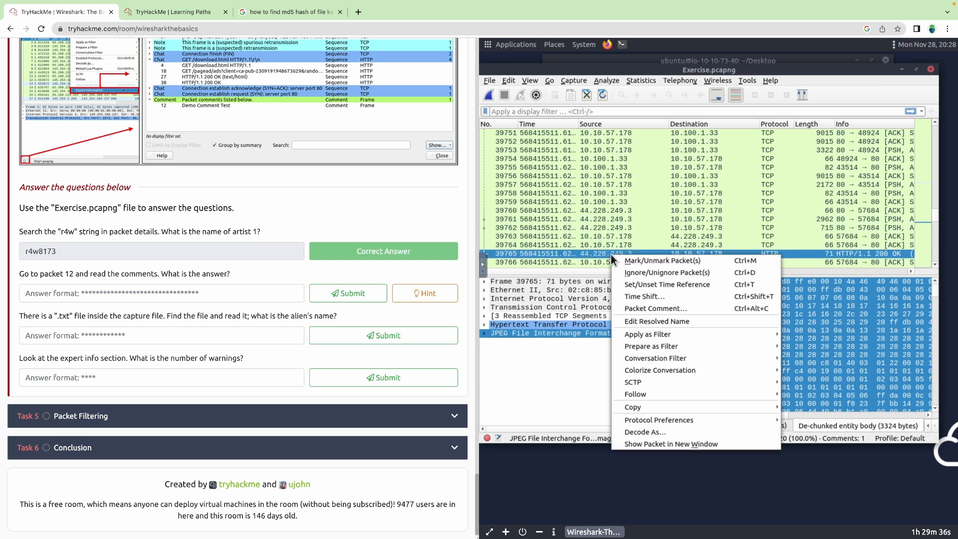
mouse_move(696, 359)
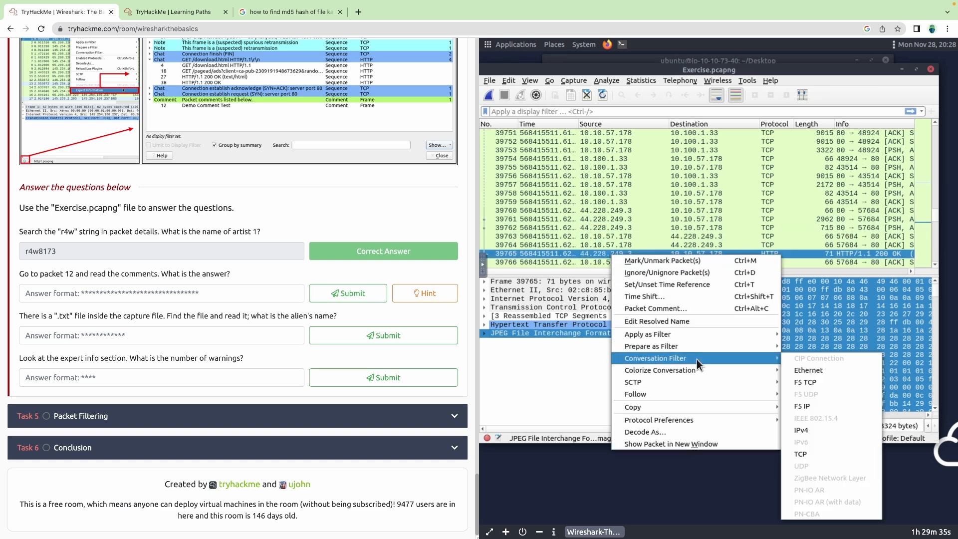
left_click(810, 452)
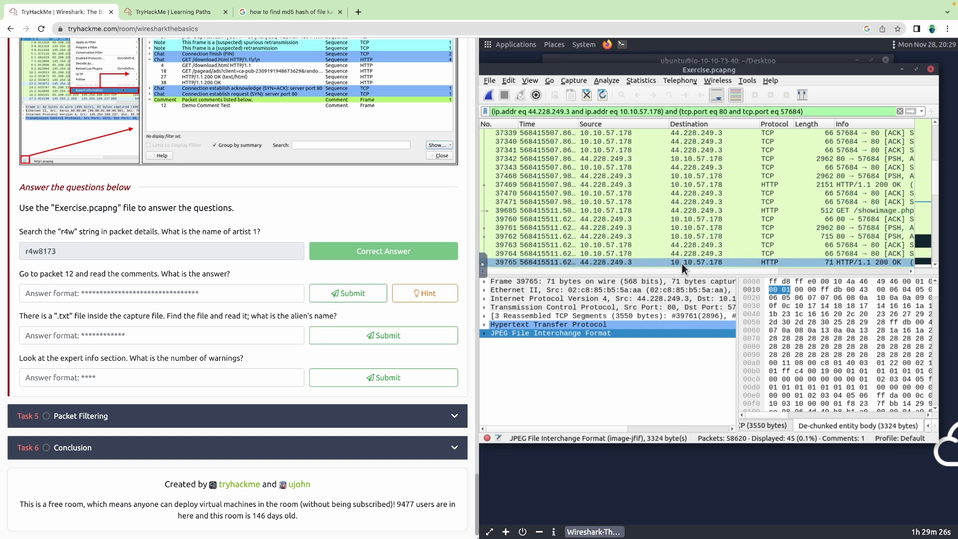
left_click(684, 210)
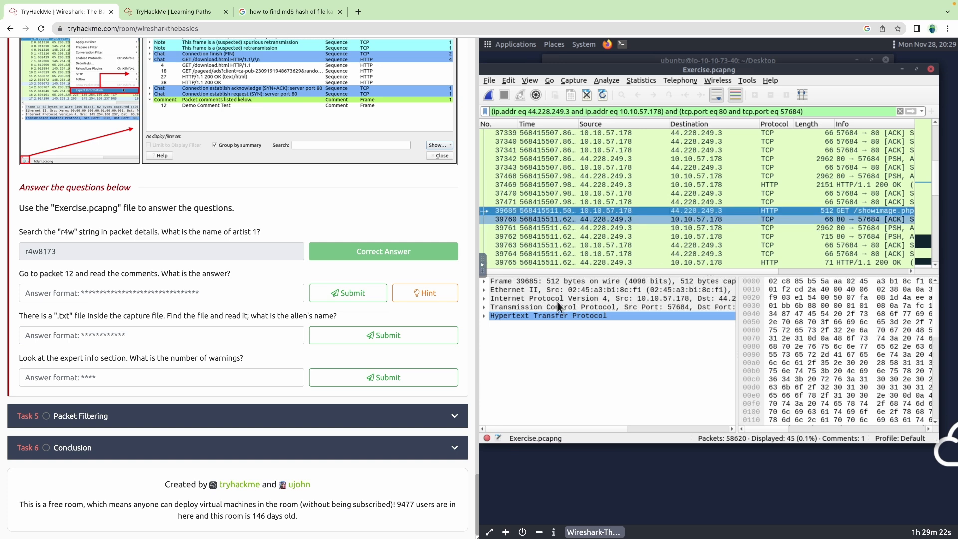
Expand the Hypertext Transfer Protocol section and the GET request line of packet 39685 to check which file is requested
left_click(483, 316)
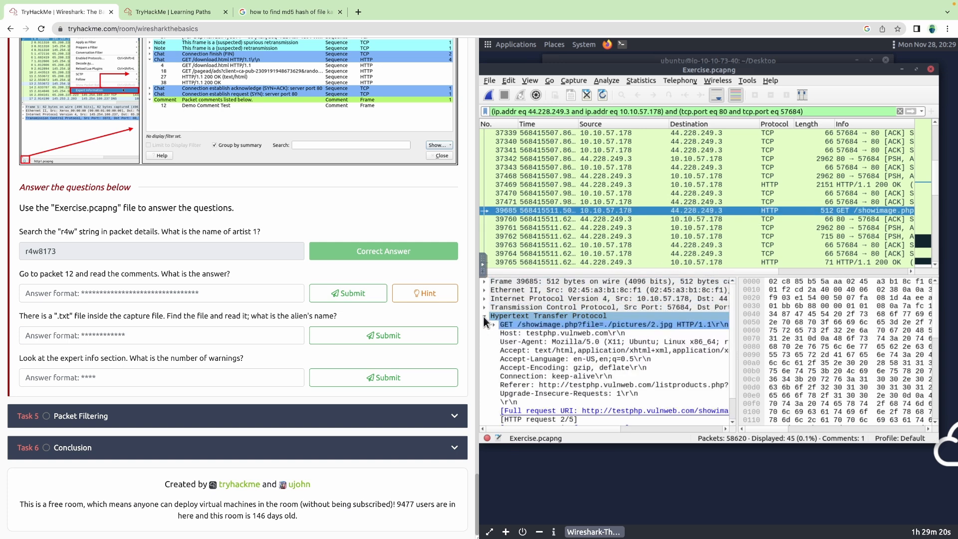
left_click(492, 324)
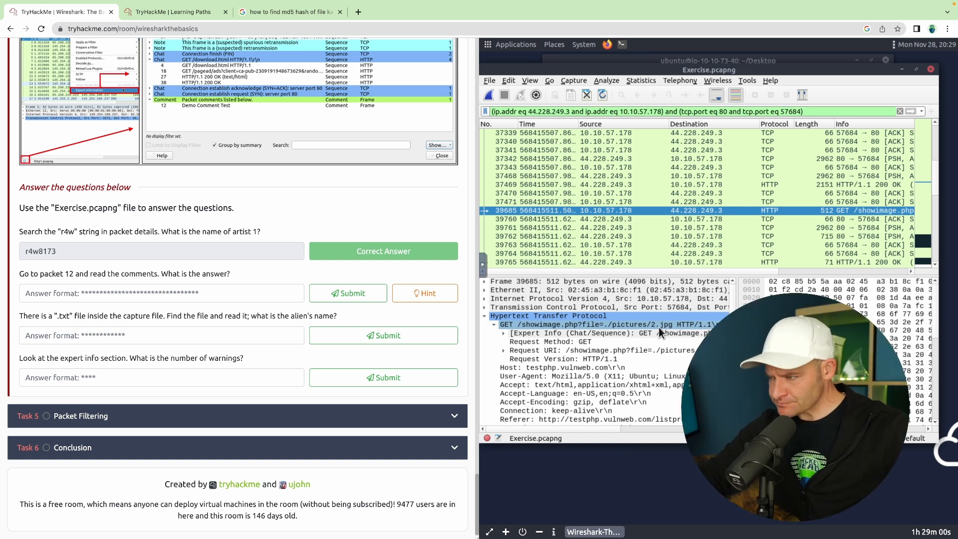
Switch to the terminal, list the Desktop files and run md5sum on 2.jpg
left_click(900, 69)
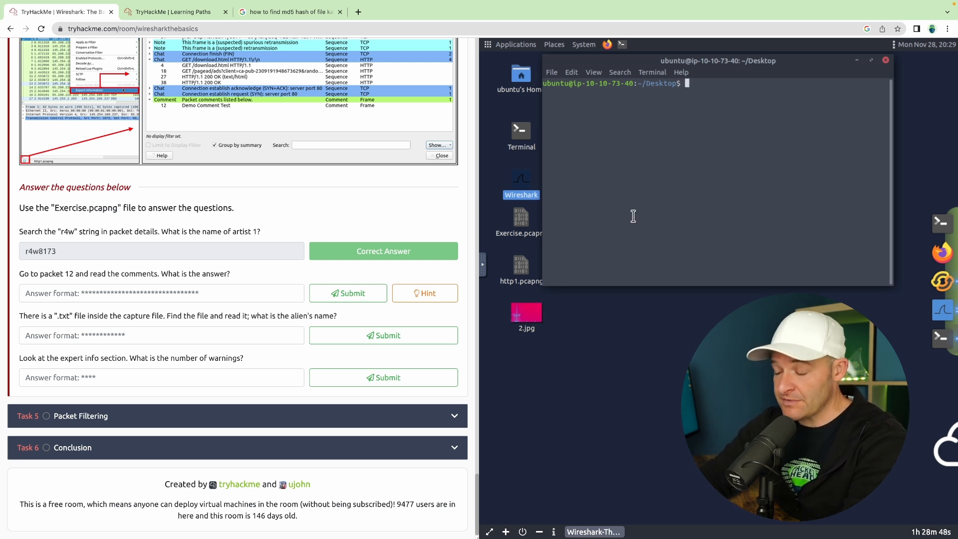
type("ls")
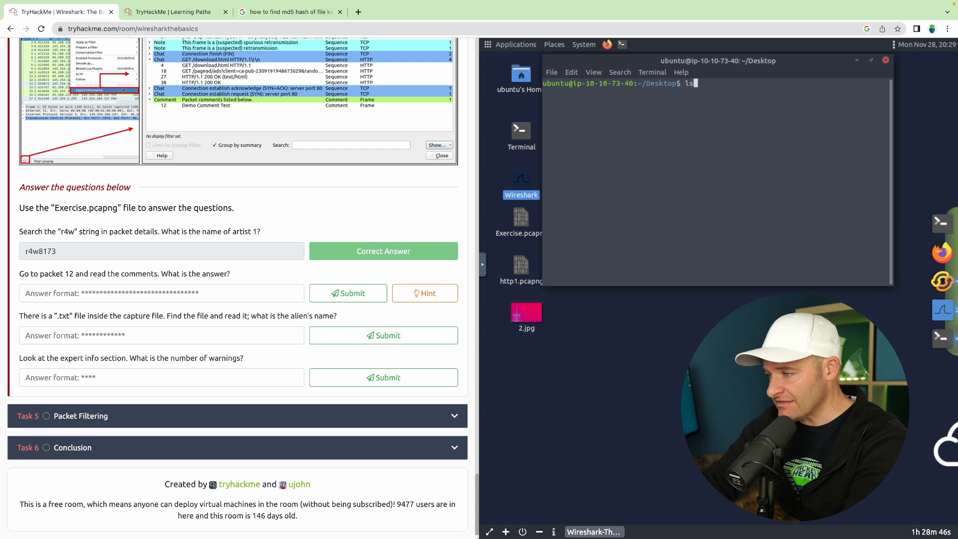
key("Return")
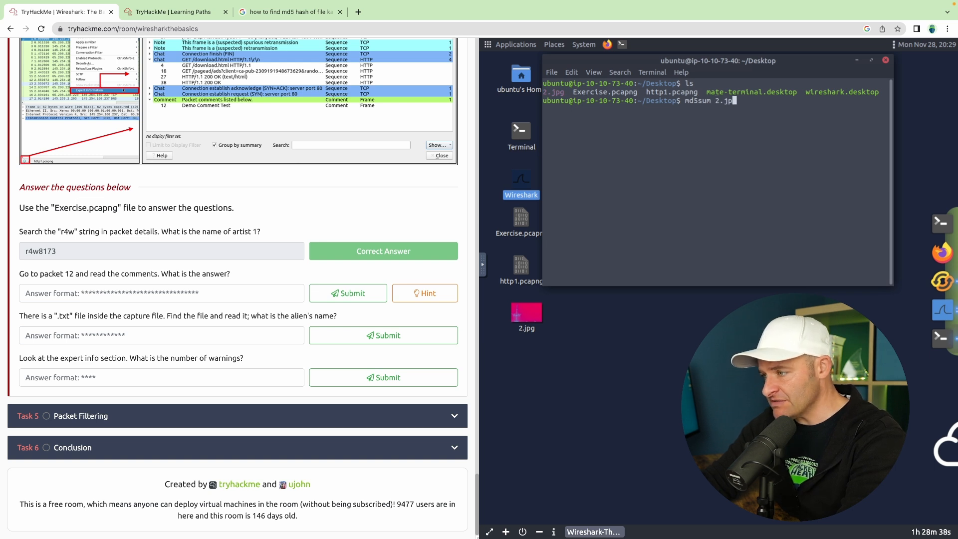
key("Return")
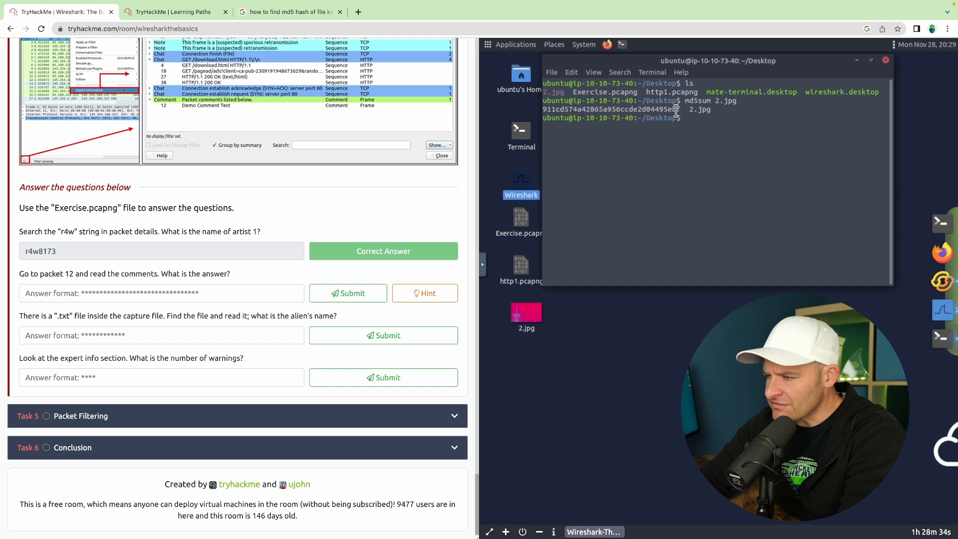
Copy the MD5 hash of 2.jpg from the terminal output through the virtual machine's shared clipboard
left_click_drag(657, 111, 547, 107)
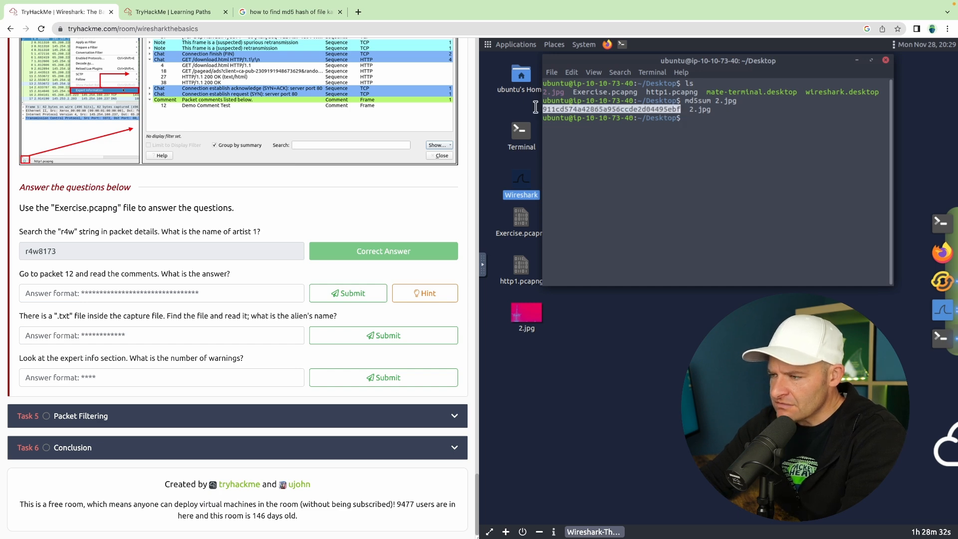
left_click(484, 268)
left_click(490, 295)
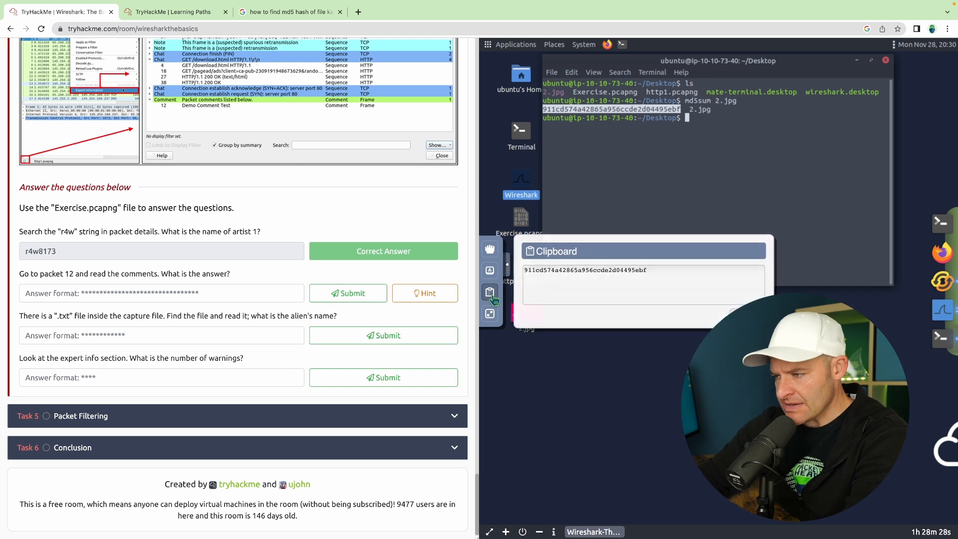
left_click(648, 270)
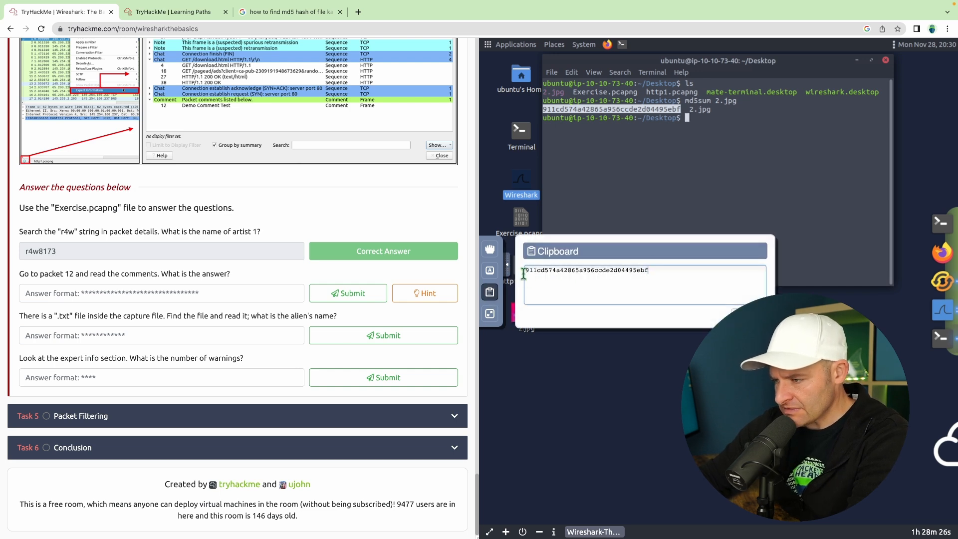
key("ctrl+a")
key("ctrl+c")
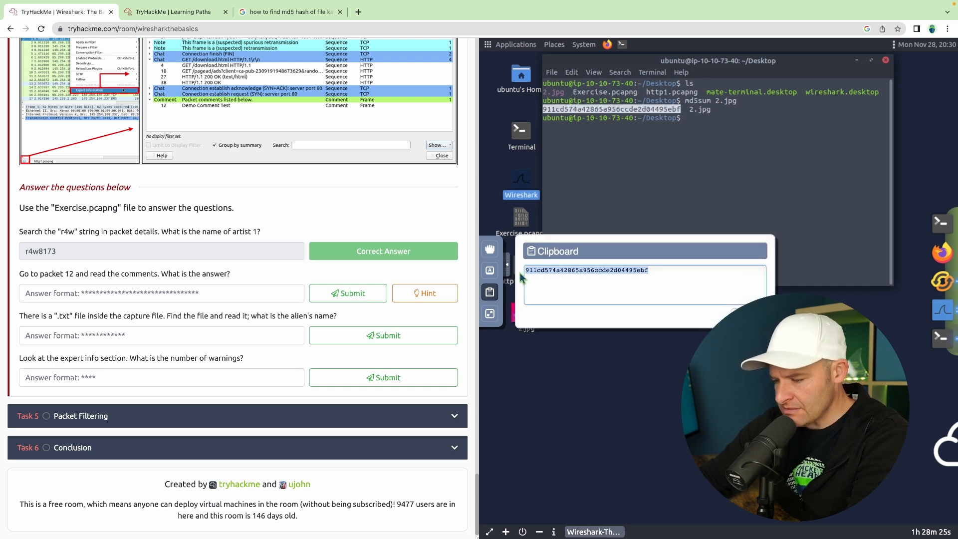
Submit 911cd574a42865a956ccde2d04495ebf as the answer to the packet 12 comments question
left_click(200, 296)
key("ctrl+v")
left_click(329, 294)
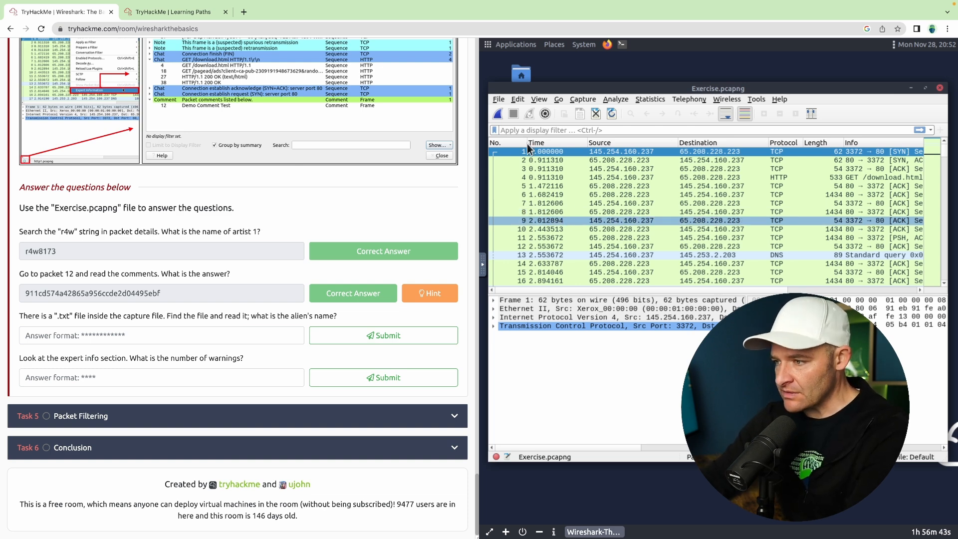
Open the capture's exportable HTTP objects, filter them by jpg and save packet 39765's 2.jpg in the home folder
left_click(498, 99)
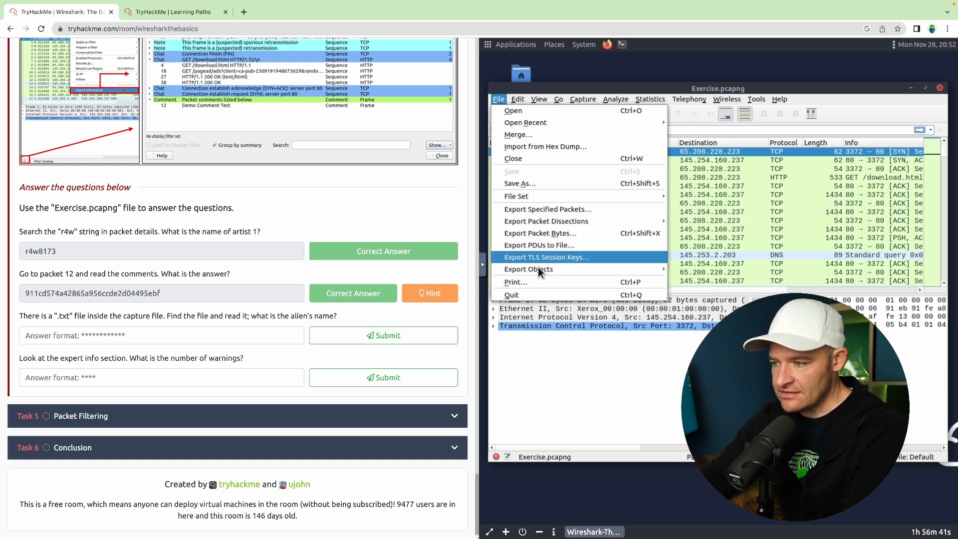
mouse_move(539, 270)
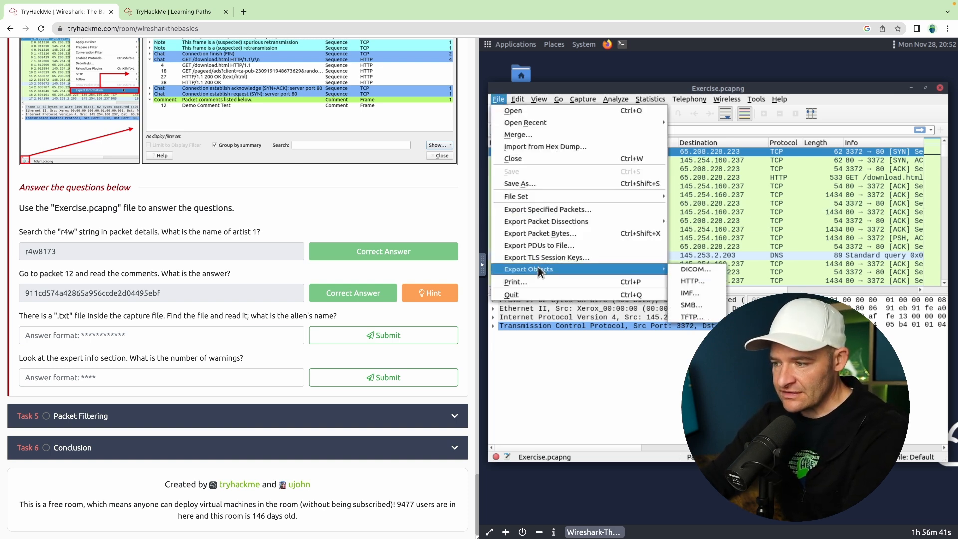
left_click(700, 282)
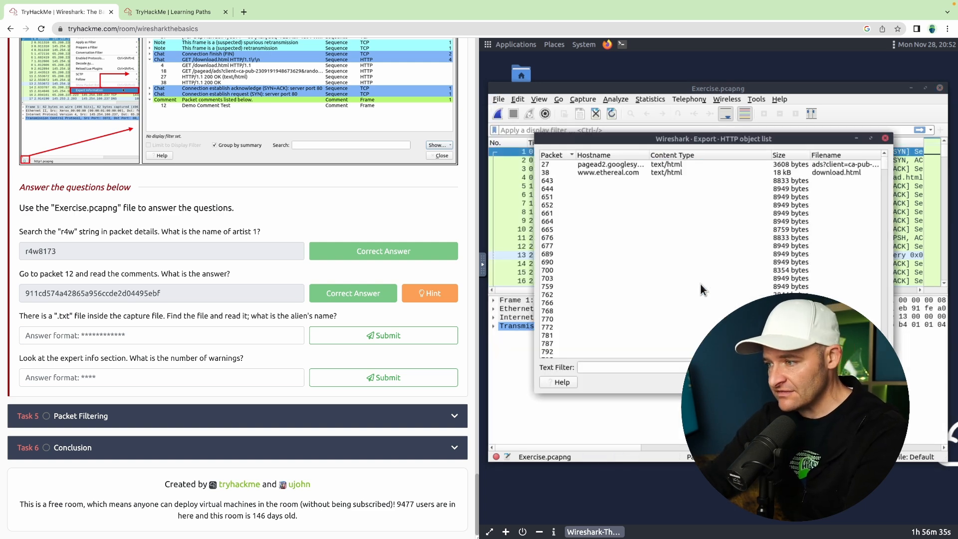
left_click(619, 366)
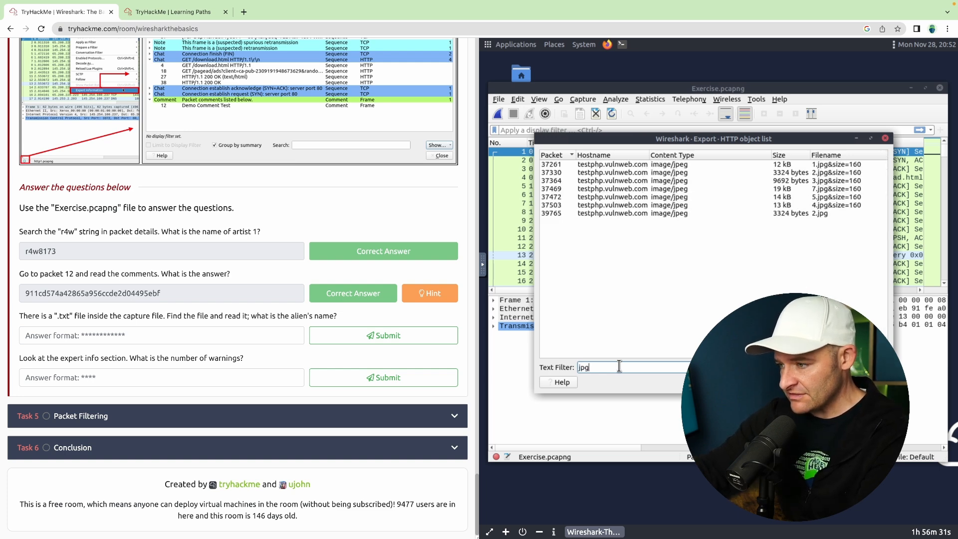
left_click(588, 214)
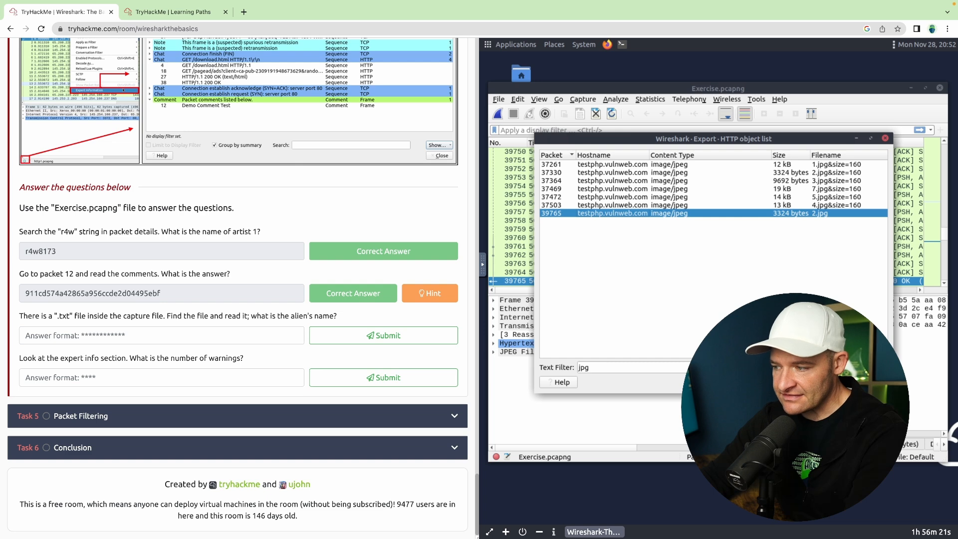
left_click(868, 382)
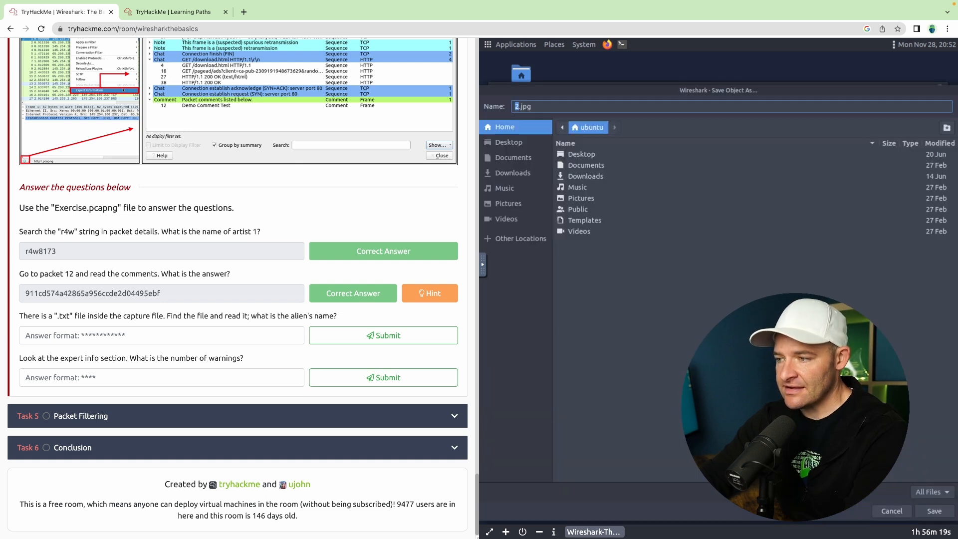
left_click(931, 512)
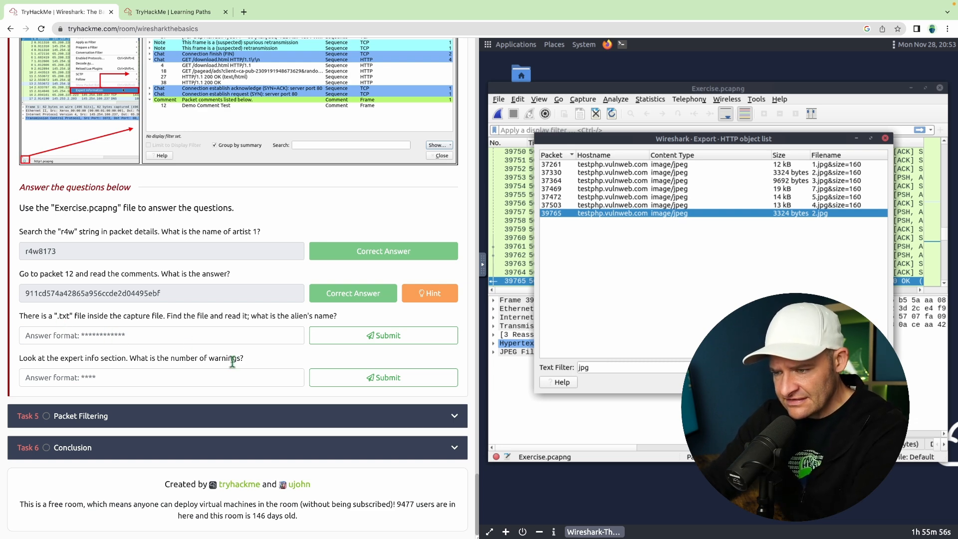
Filter the HTTP objects by txt, save note.txt to the Desktop and close the object list
left_click(597, 366)
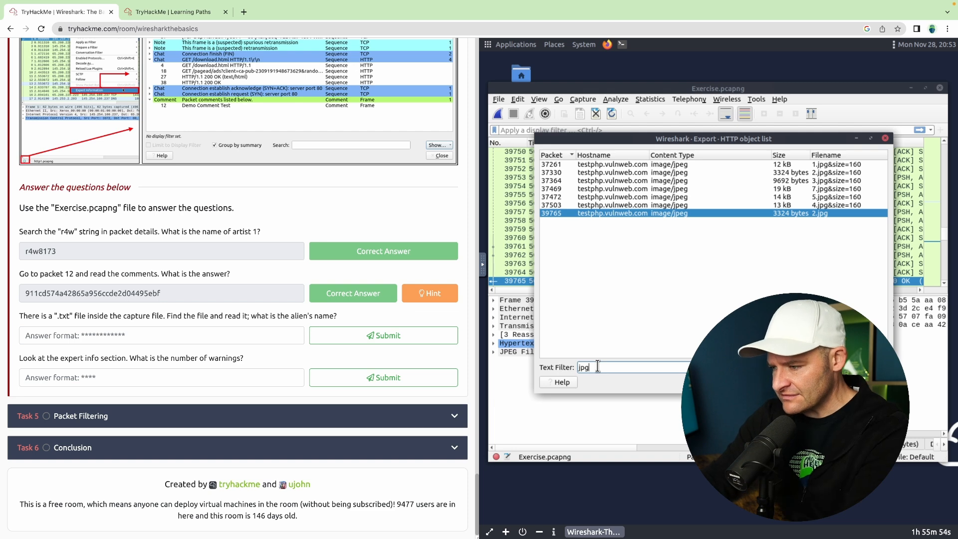
type("txt")
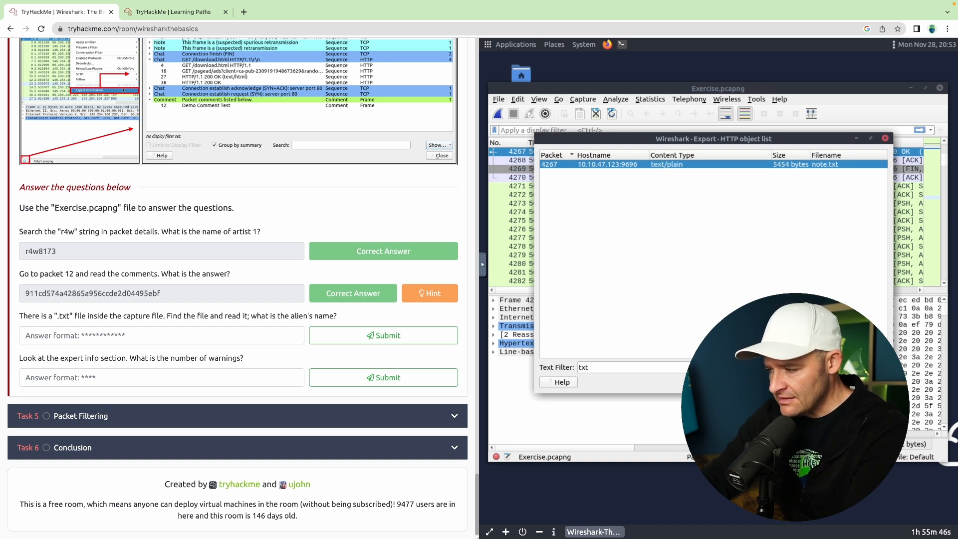
left_click(868, 382)
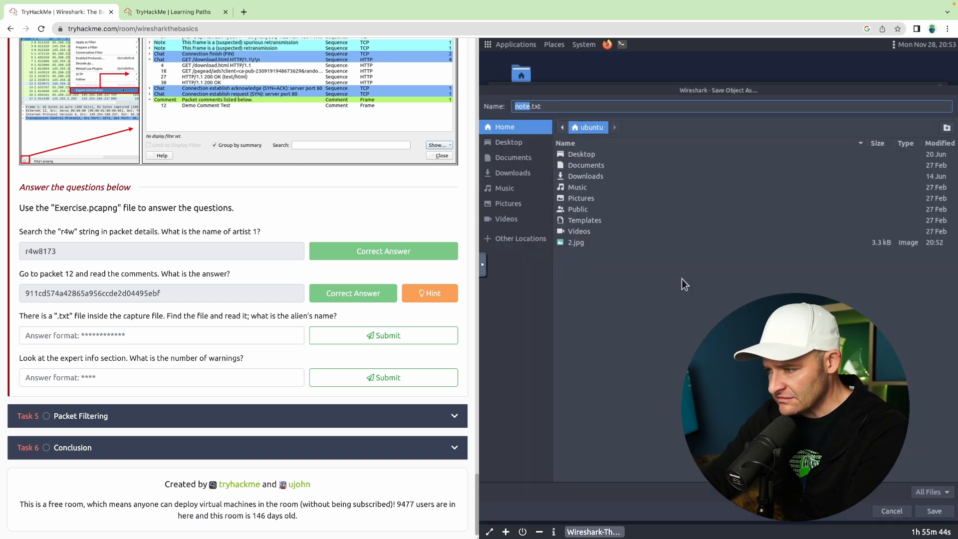
double_click(584, 154)
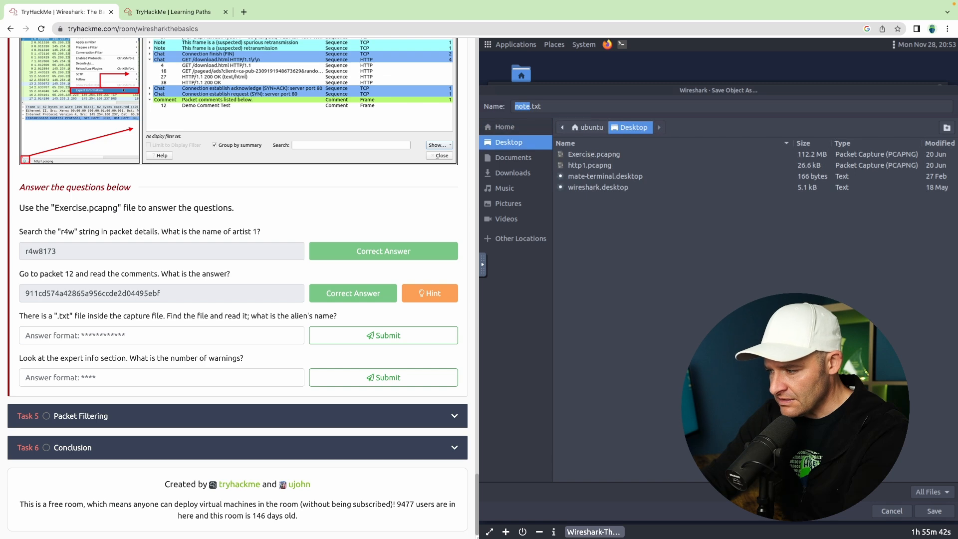
left_click(931, 511)
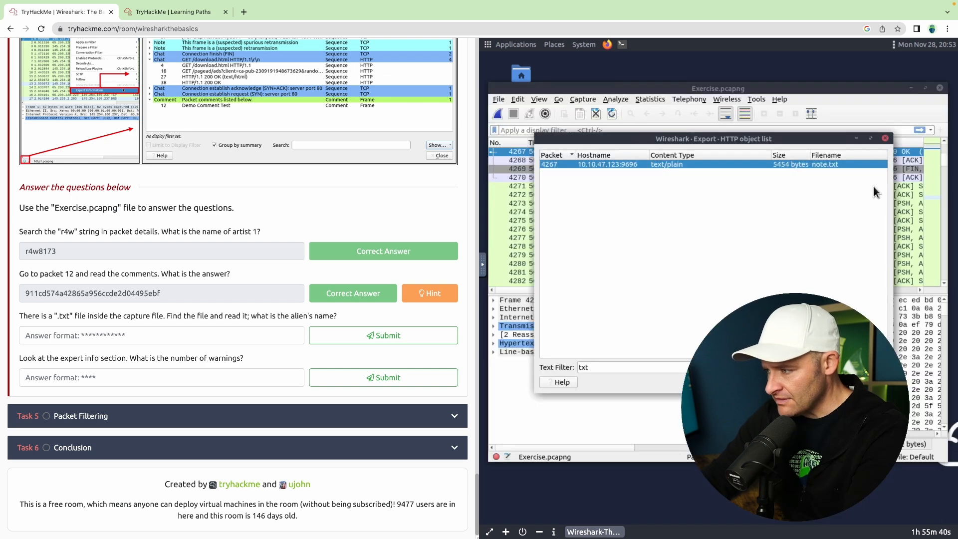
left_click(886, 140)
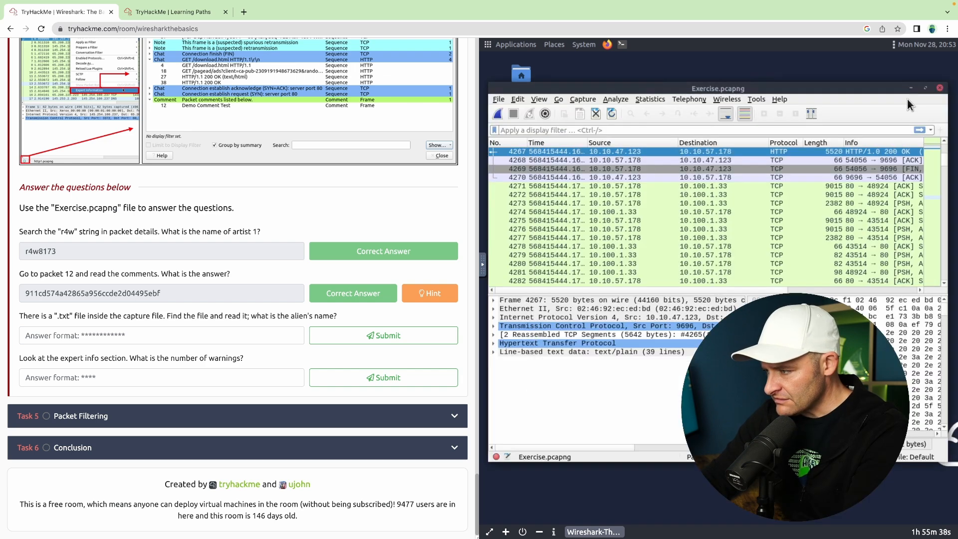
Open note.txt from the Desktop in the text editor and read its ASCII art through to the end for the alien's name
left_click(910, 88)
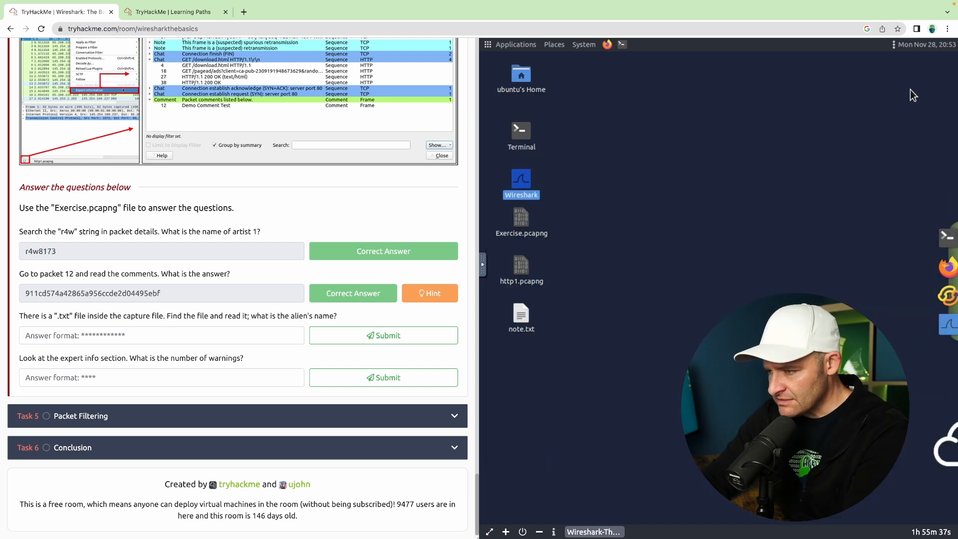
right_click(520, 310)
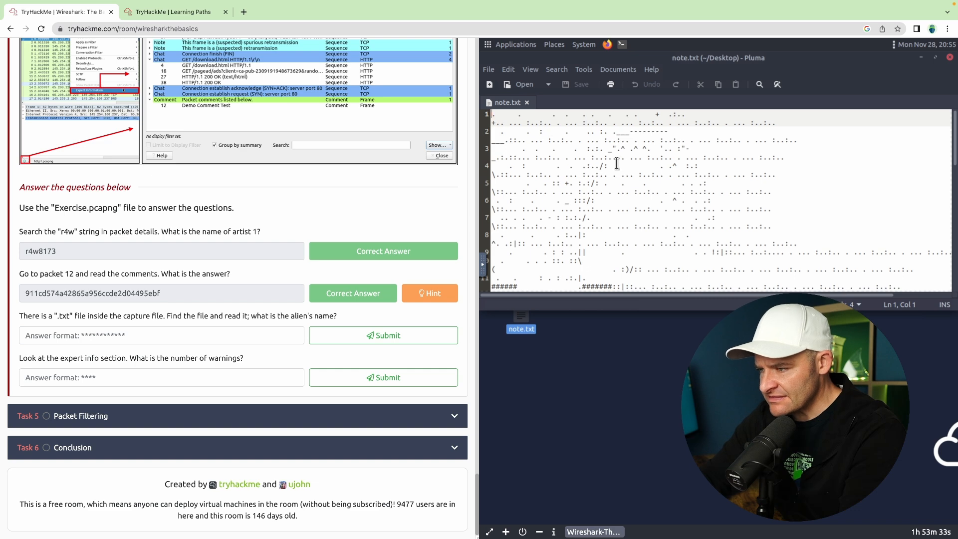
scroll(625, 168, "down", 5)
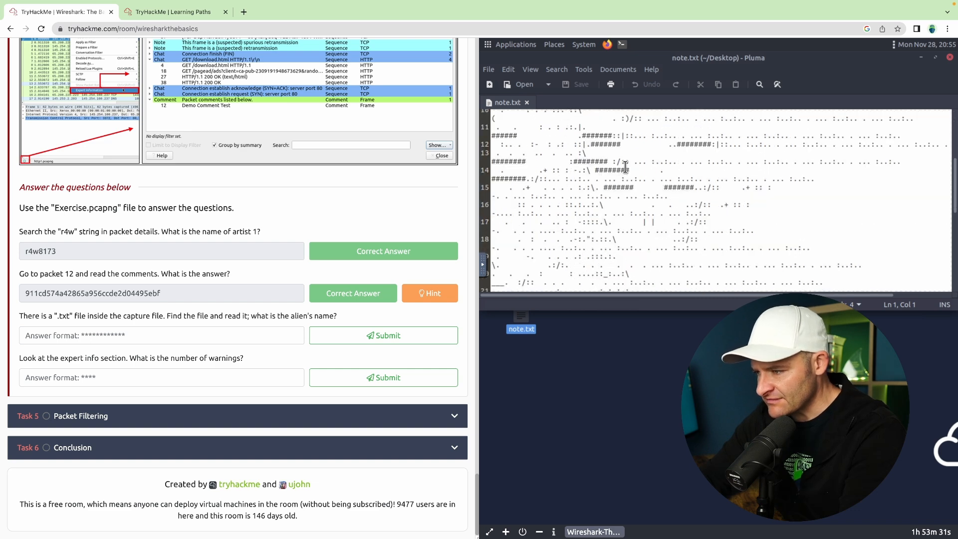
scroll(625, 167, "down", 8)
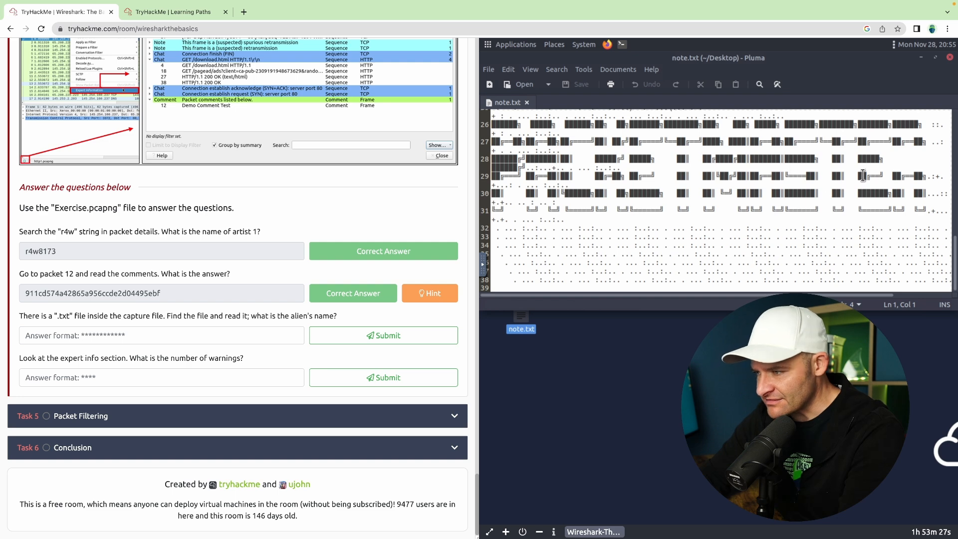
Submit packetmaster as the answer to the alien's name question
left_click(170, 336)
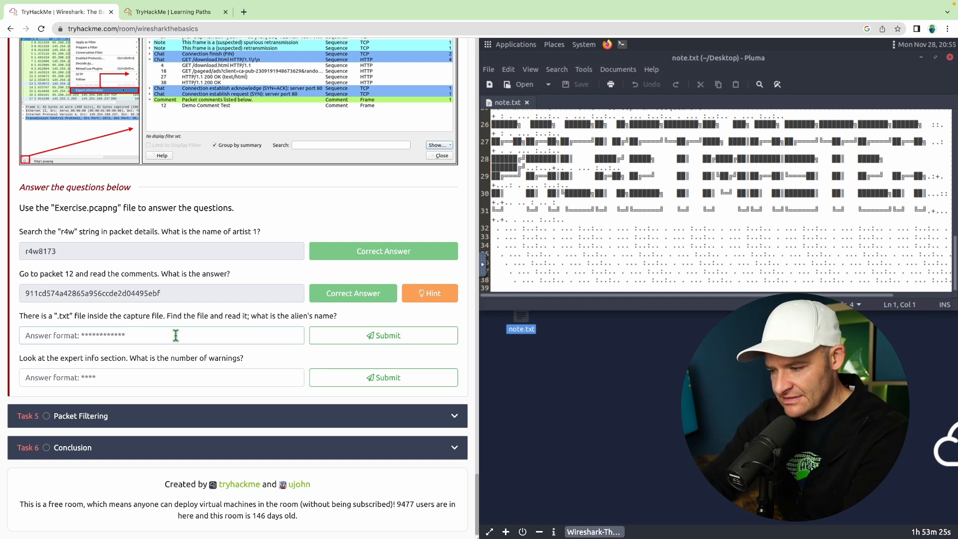
type("packetmaster")
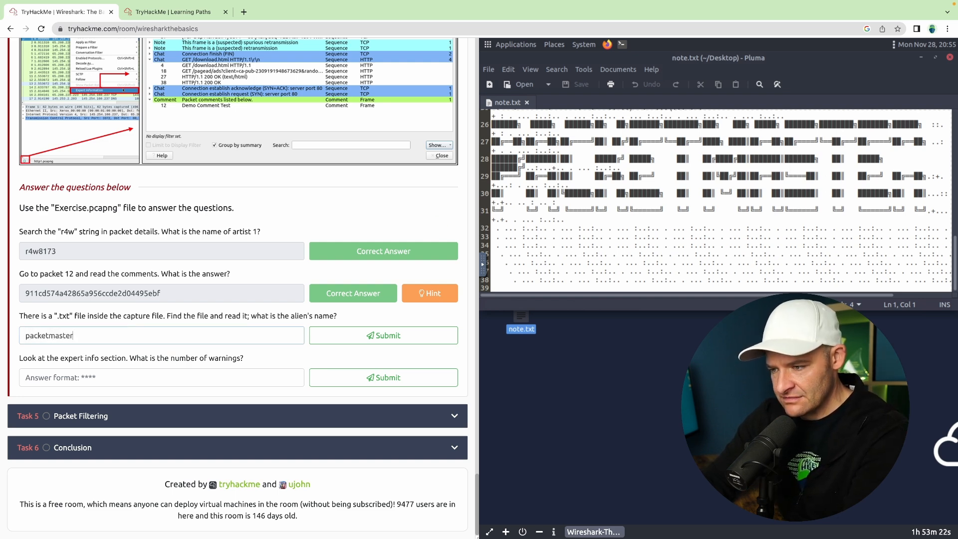
key("Return")
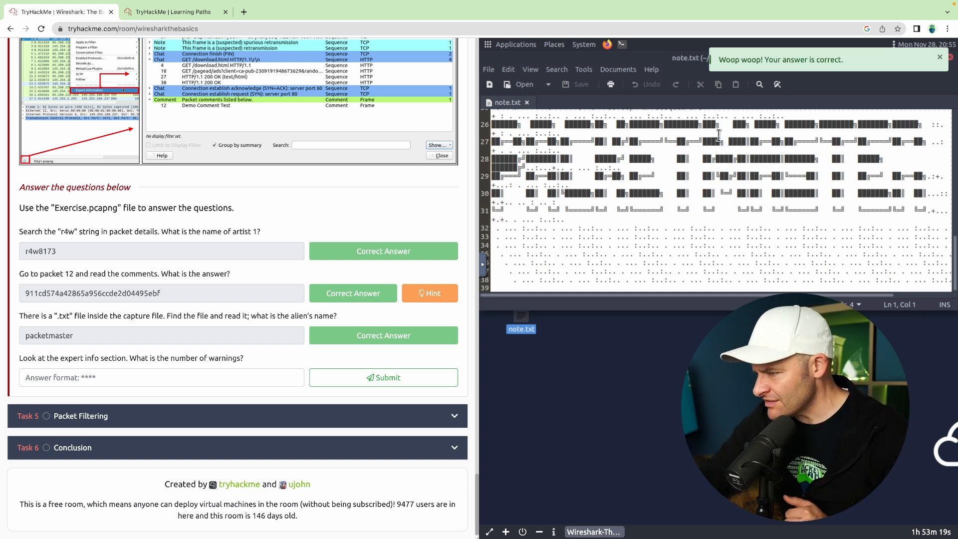
Close note.txt and the text editor, return to Wireshark and clear the tcp.stream eq 7 display filter
left_click(527, 102)
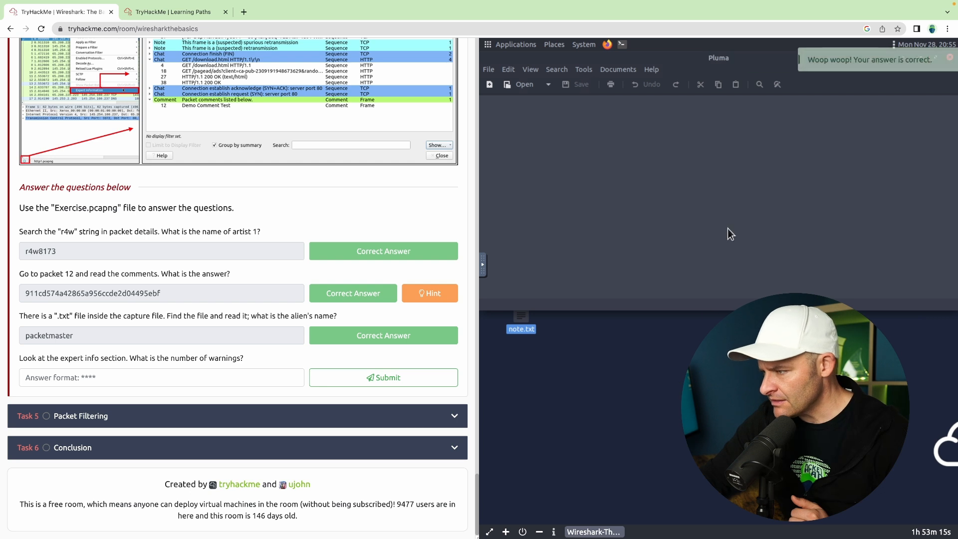
left_click(948, 59)
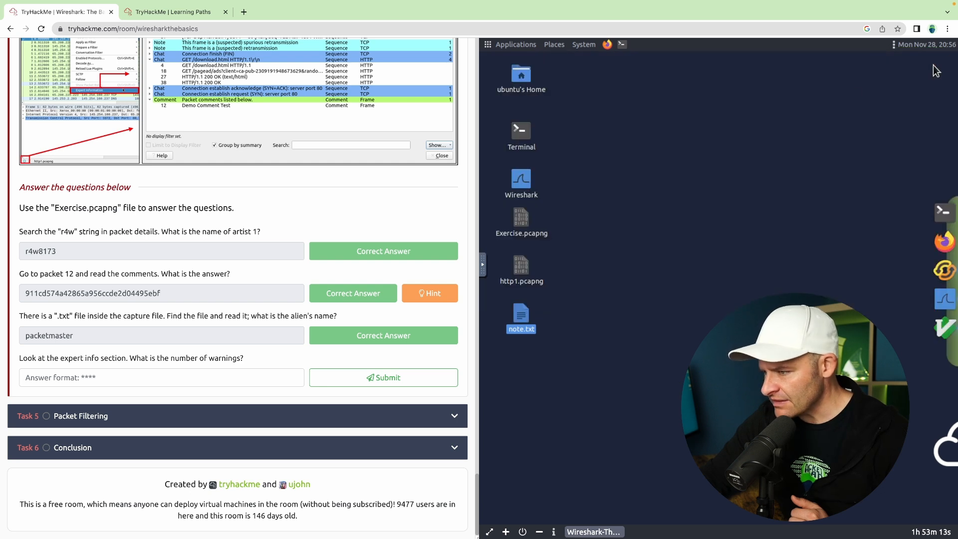
left_click(940, 311)
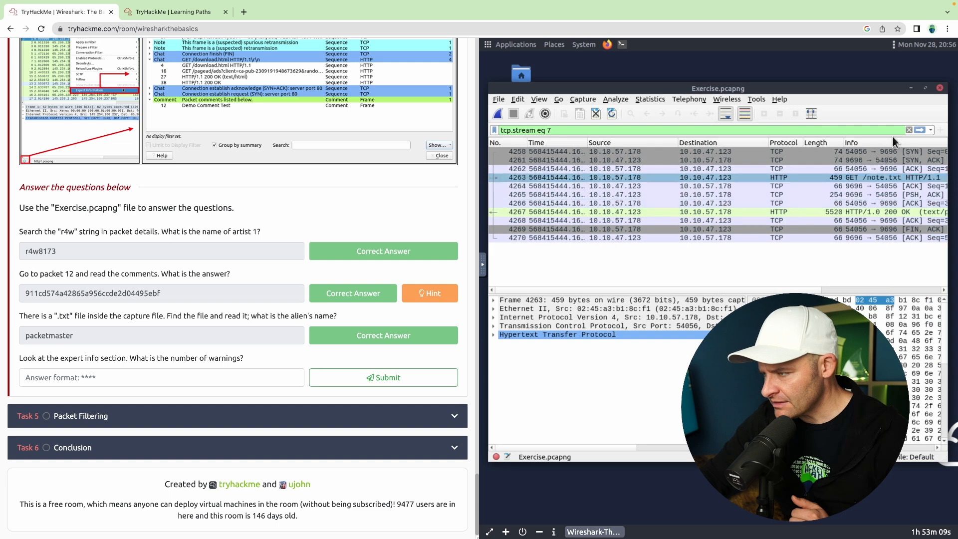
left_click(909, 130)
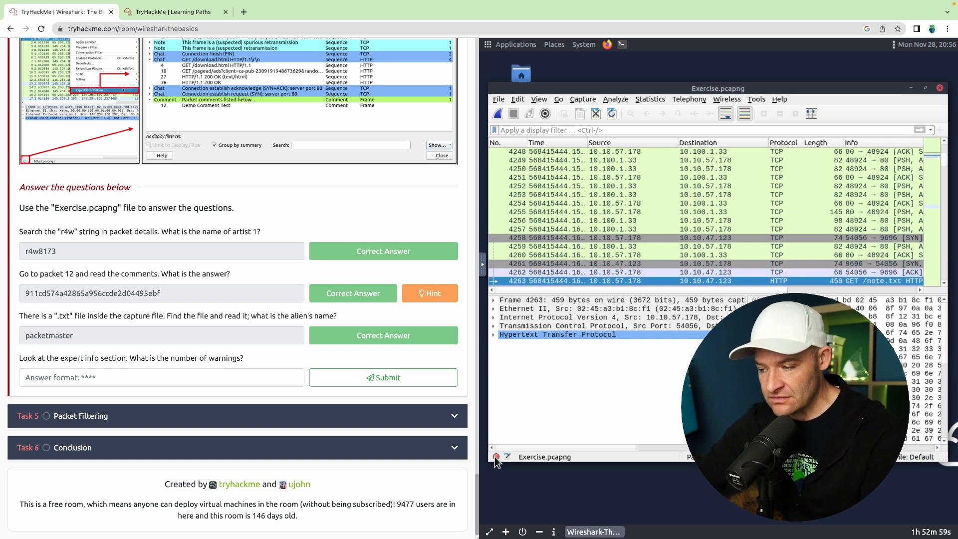
Open the capture's expert information and enlarge its window to read the count for the Warning entry
mouse_move(497, 458)
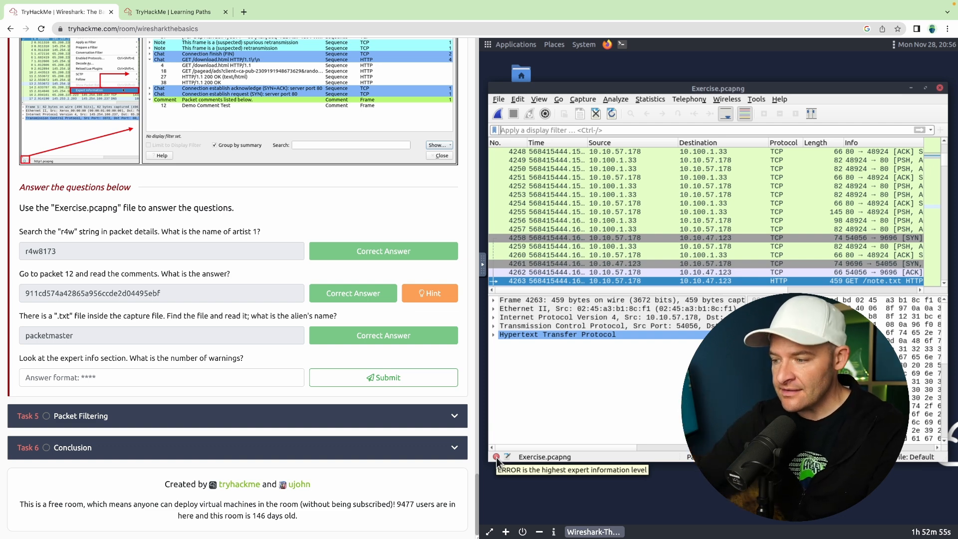
left_click(497, 458)
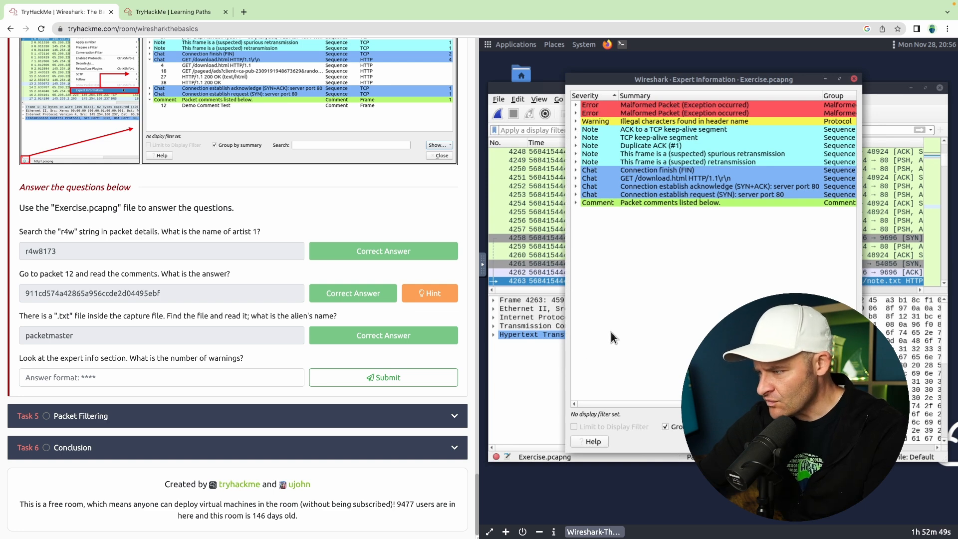
left_click(592, 122)
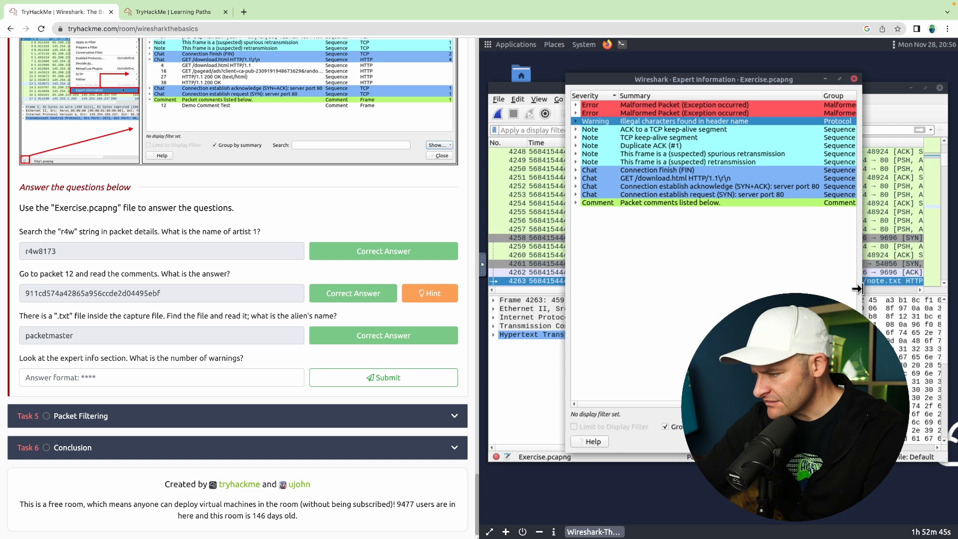
left_click_drag(857, 289, 829, 283)
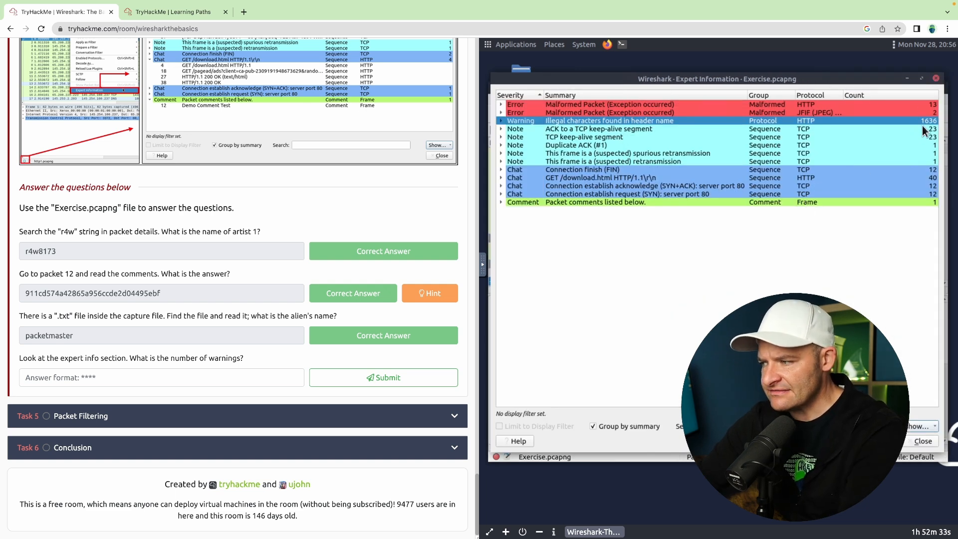
Submit 1636 as the answer to the question about the number of warnings
left_click(242, 376)
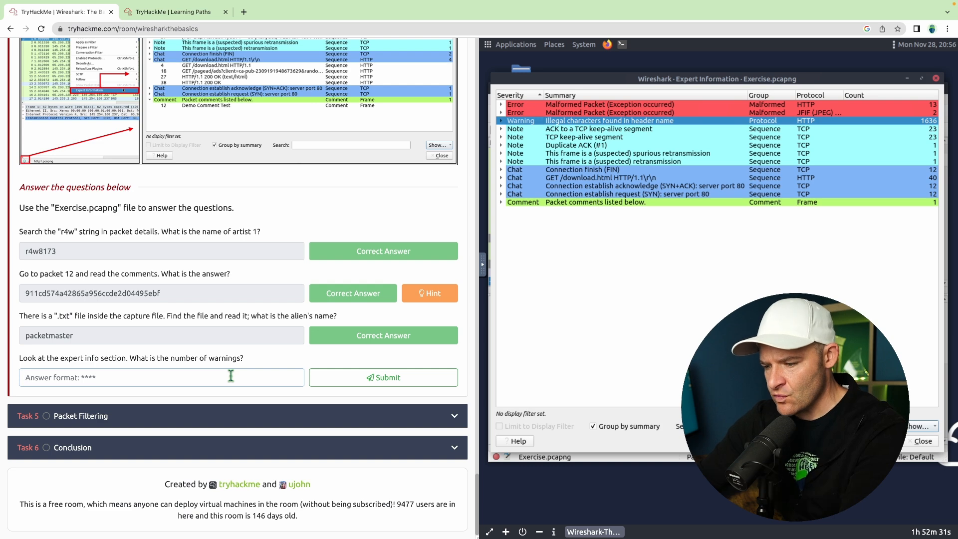
type("1636")
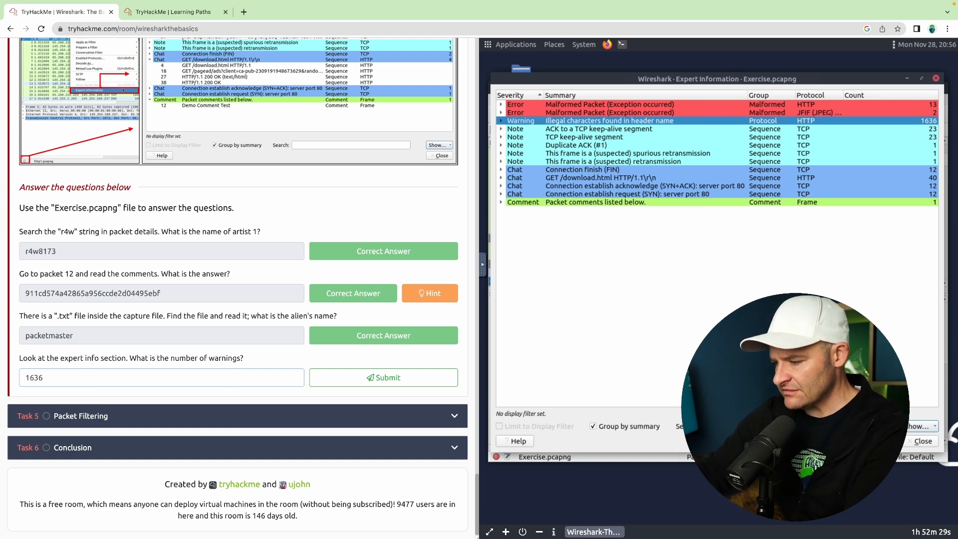
key("Return")
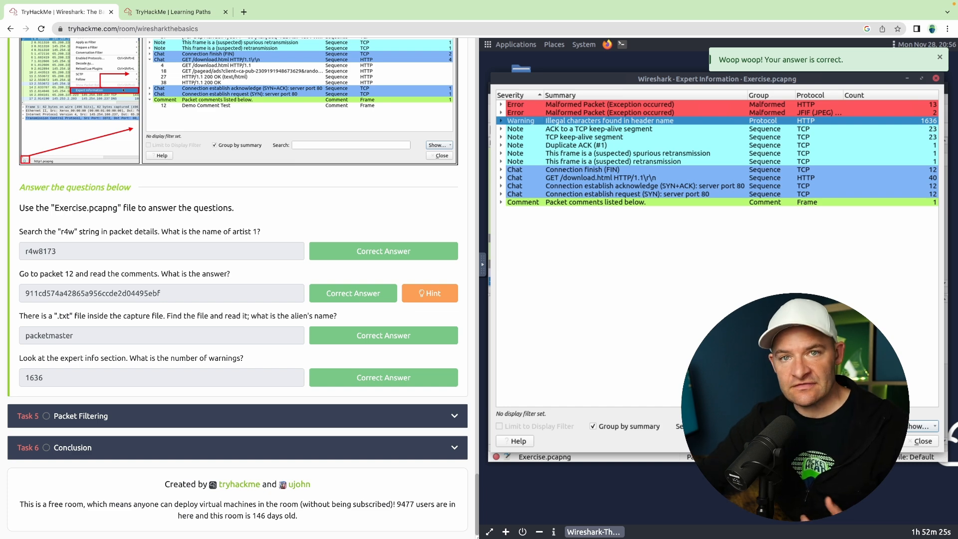
Expand the illegal header name characters warning and browse its listed packets, selecting one of them
left_click(501, 121)
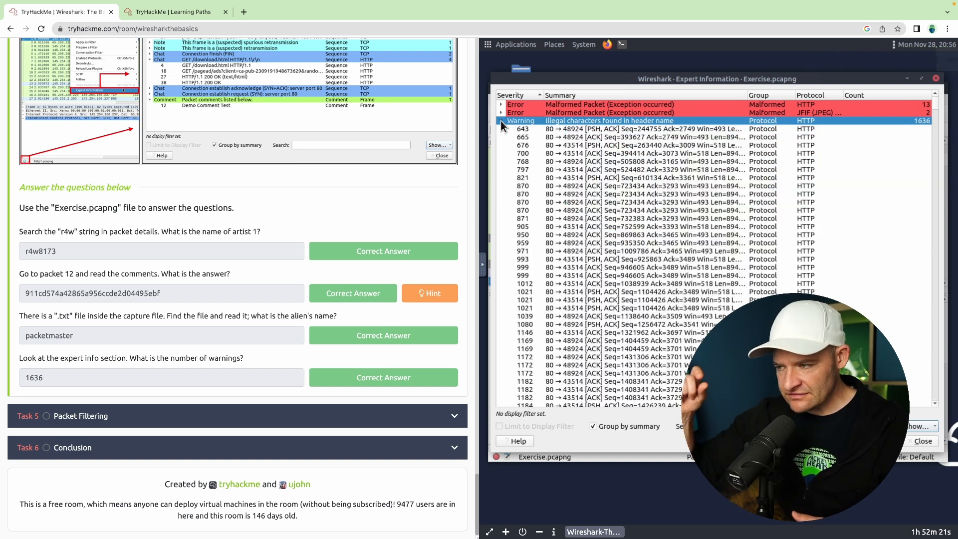
scroll(665, 273, "down", 20)
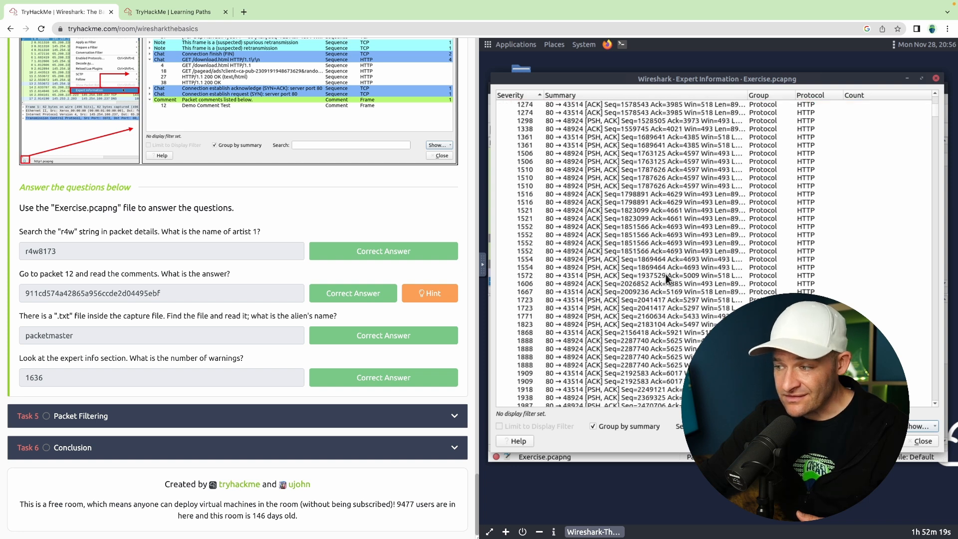
left_click(665, 275)
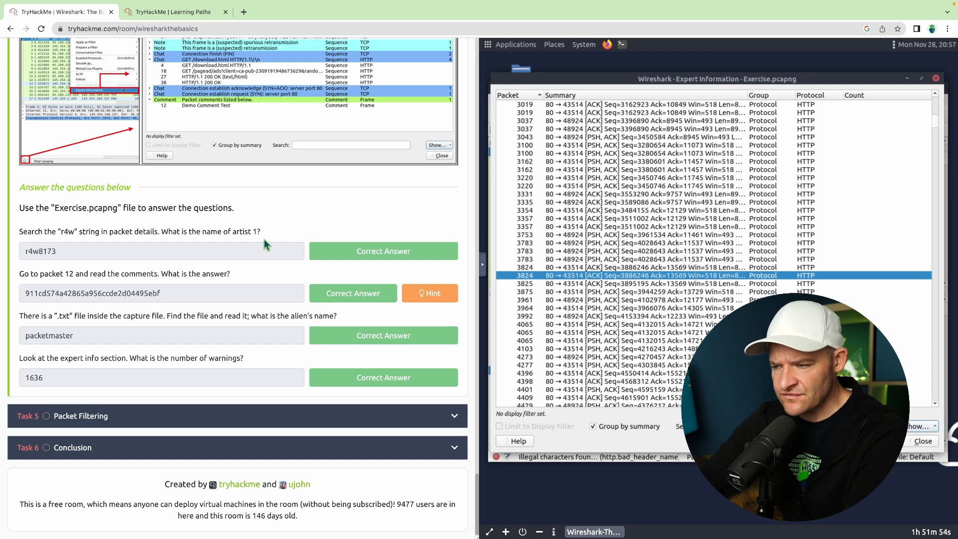
Expand Task 5, Packet Filtering, skim its notes on filters and streams, and read the first question about packet 4
left_click(453, 415)
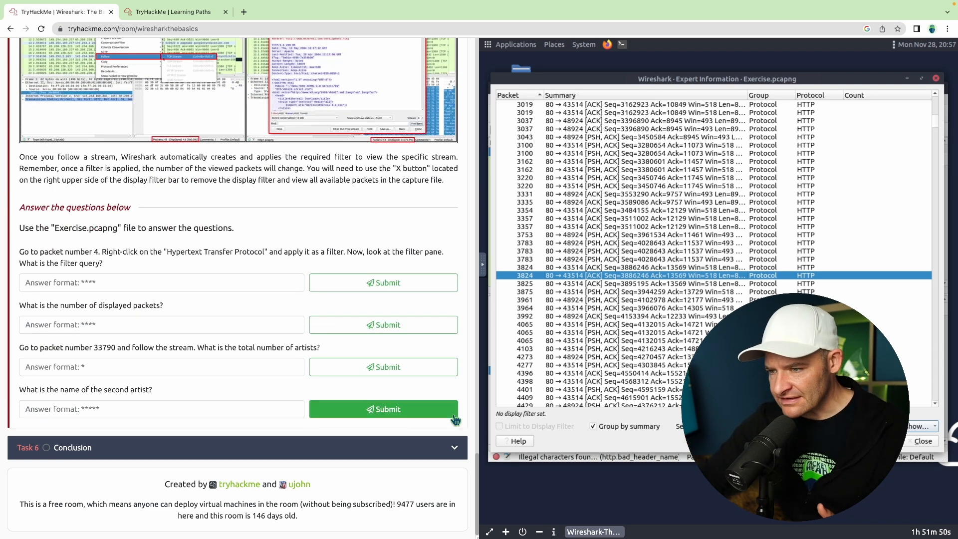
double_click(92, 229)
scroll(139, 228, "up", 15)
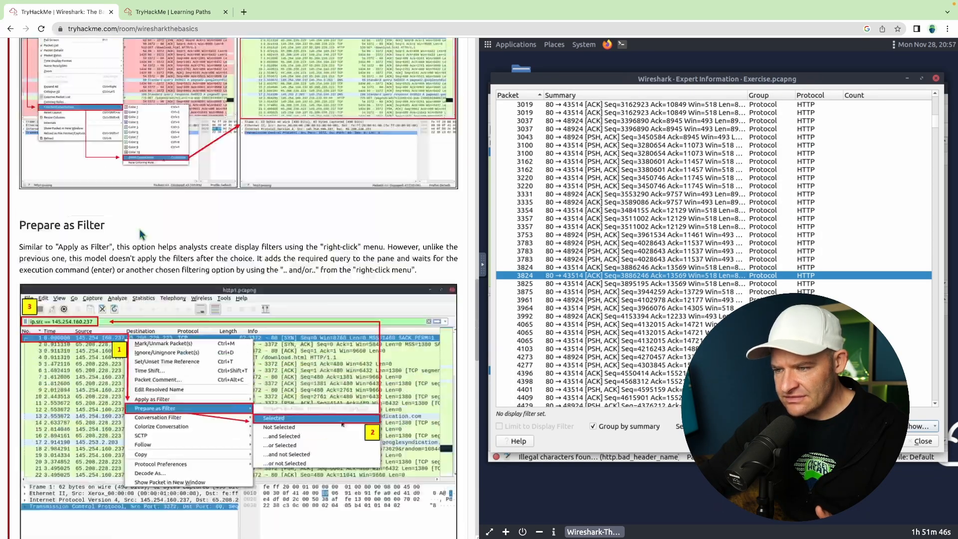
scroll(140, 231, "up", 10)
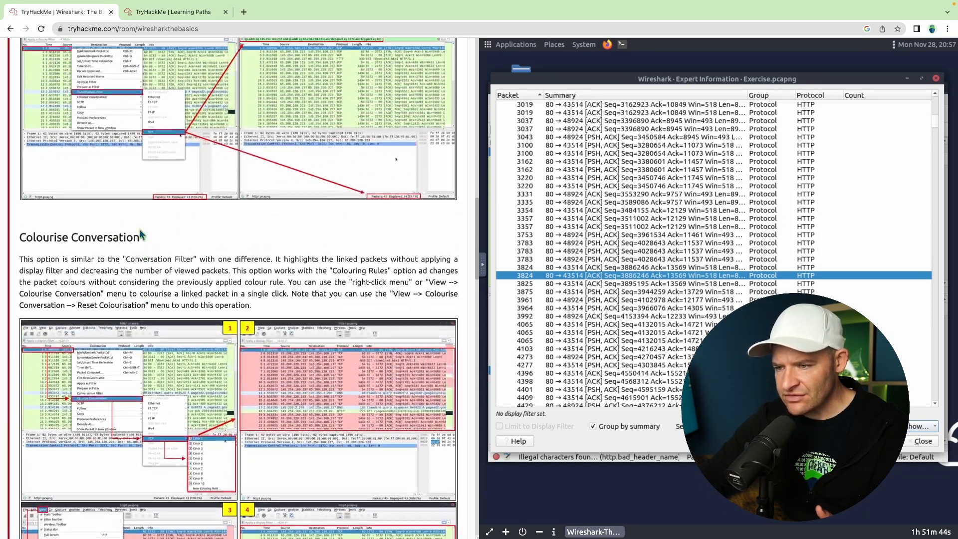
scroll(141, 233, "down", 20)
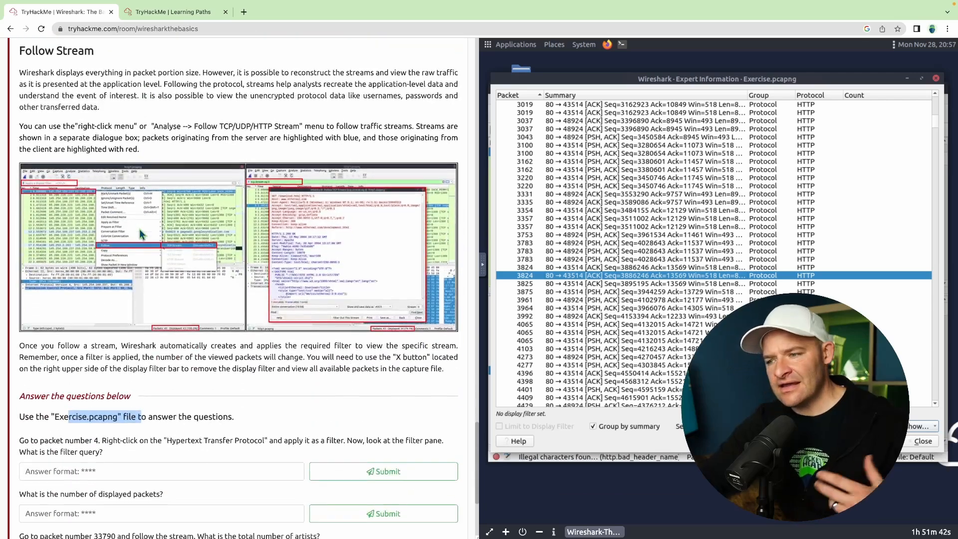
scroll(139, 229, "down", 3)
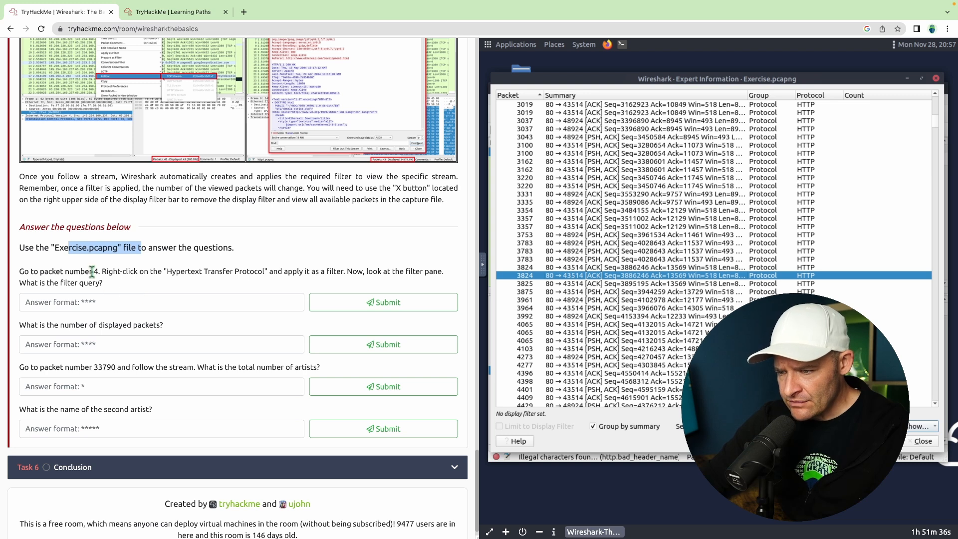
left_click_drag(92, 271, 276, 276)
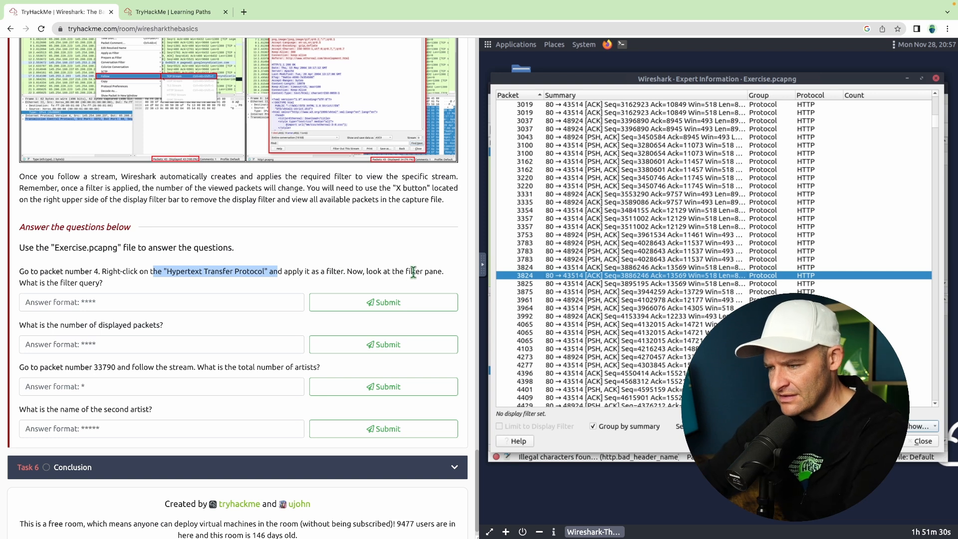
left_click_drag(406, 270, 422, 271)
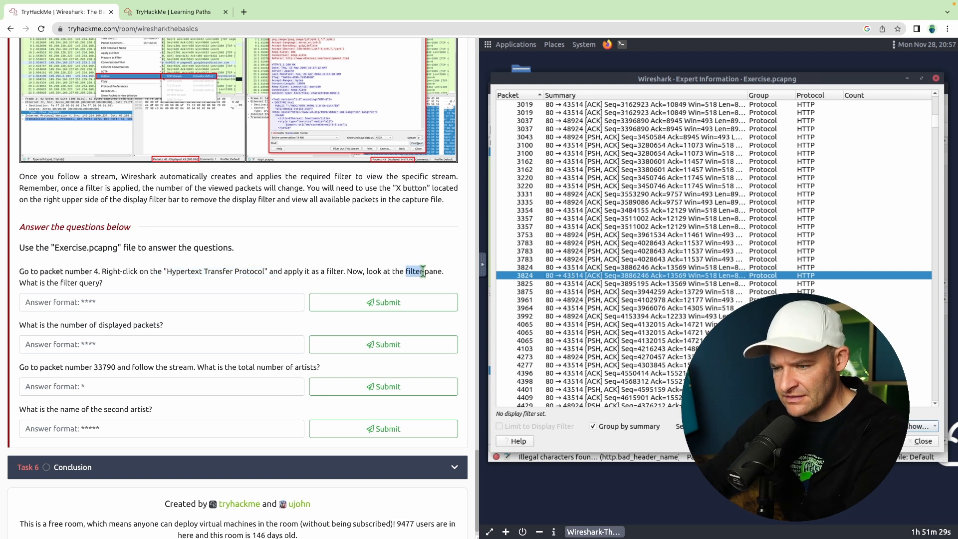
Close the expert information, go to packet 4 and apply its Hypertext Transfer Protocol layer as the selected display filter
left_click(591, 256)
left_click(909, 442)
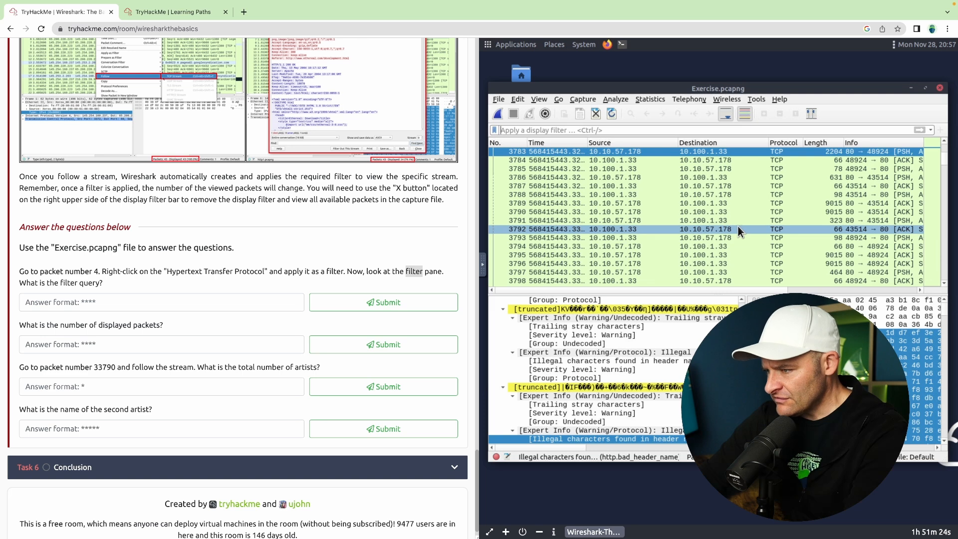
left_click(691, 115)
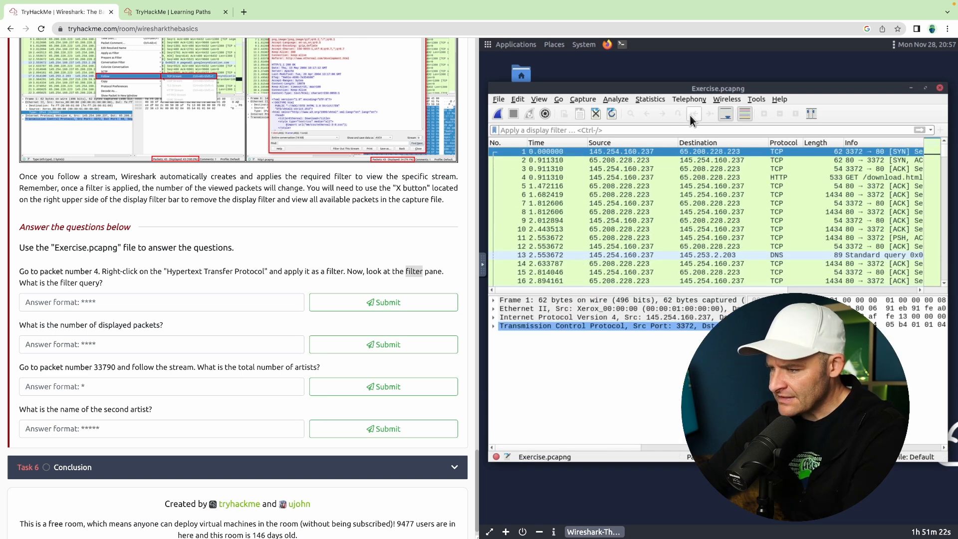
left_click(644, 178)
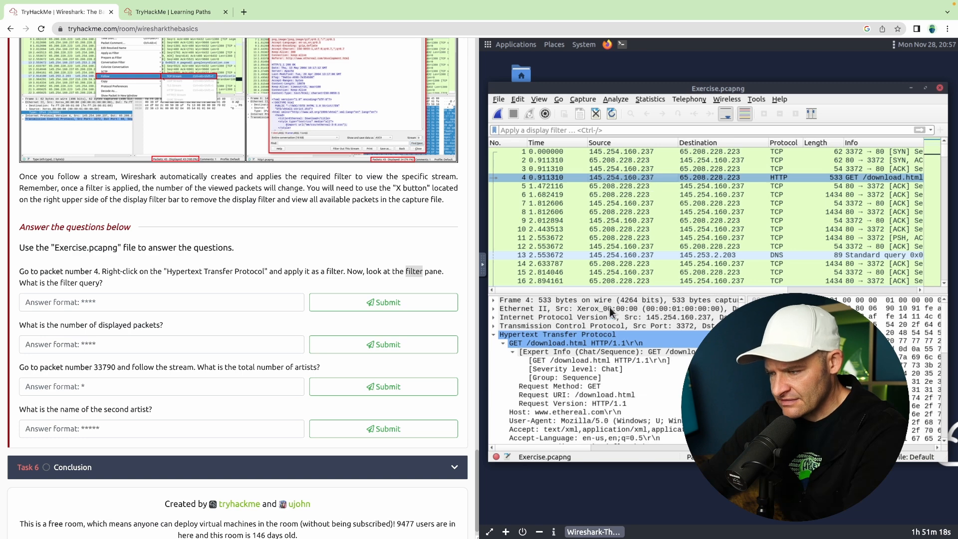
left_click(591, 335)
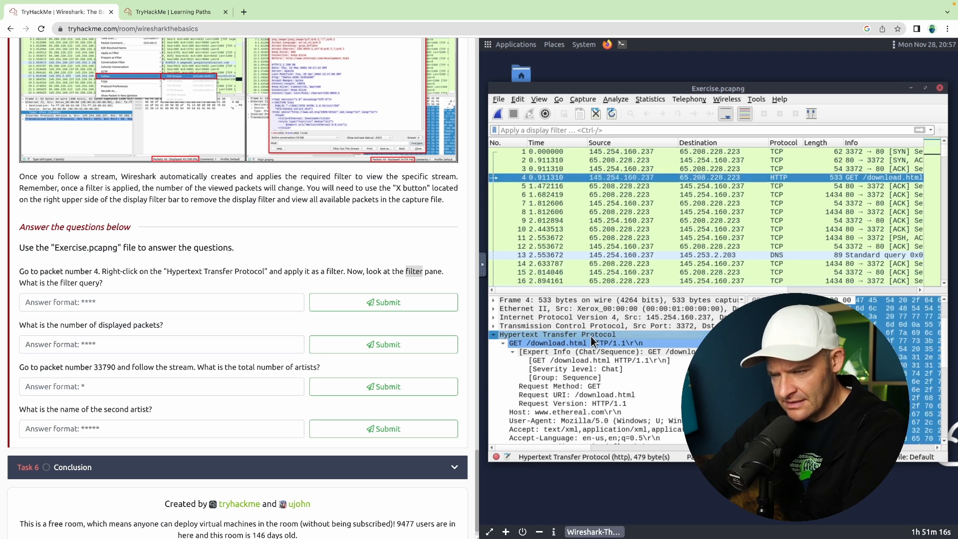
right_click(591, 336)
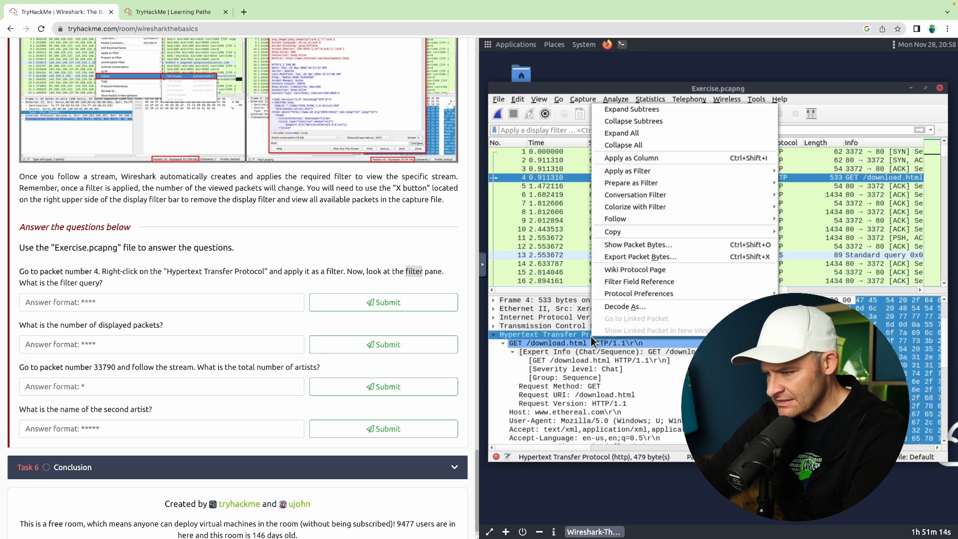
mouse_move(713, 171)
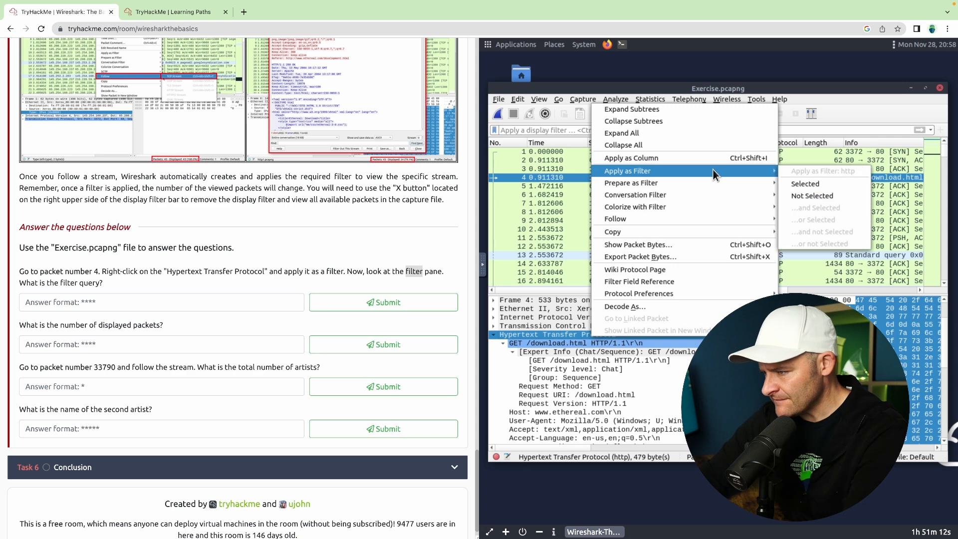
left_click(804, 183)
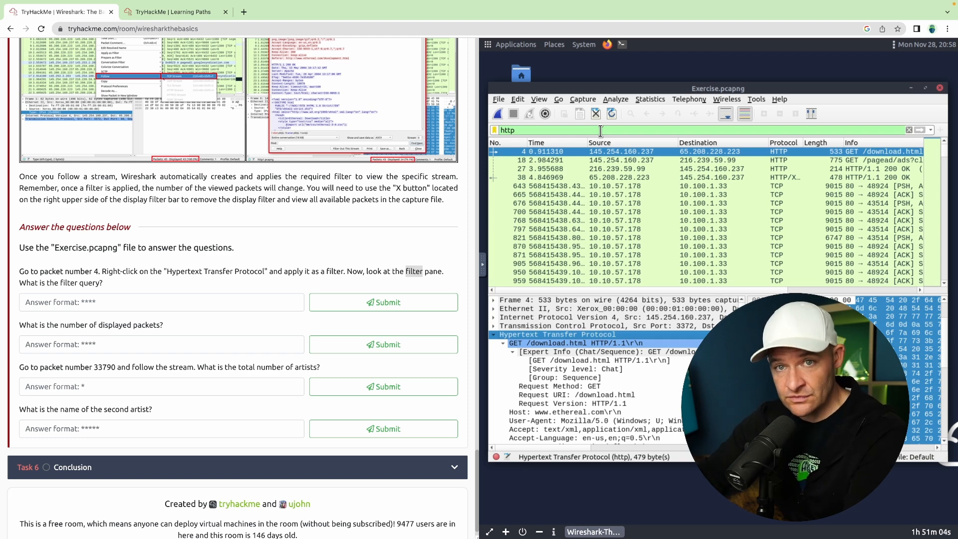
Submit http as the answer to Task 5's filter query question
left_click(166, 304)
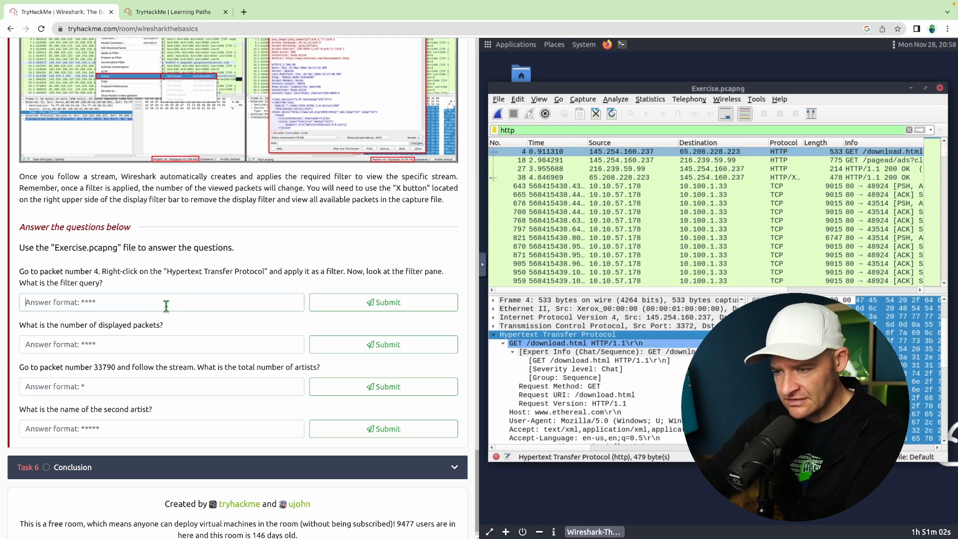
type("http")
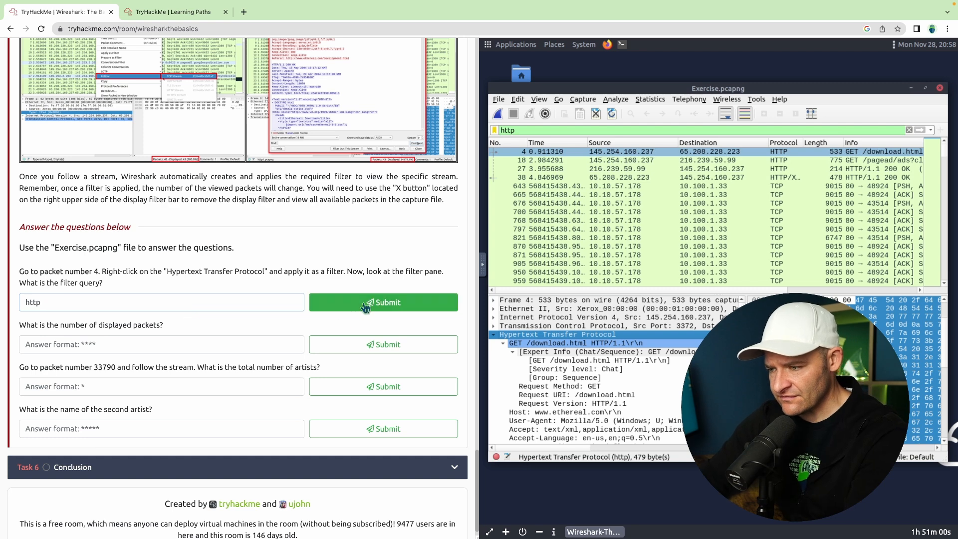
left_click(365, 306)
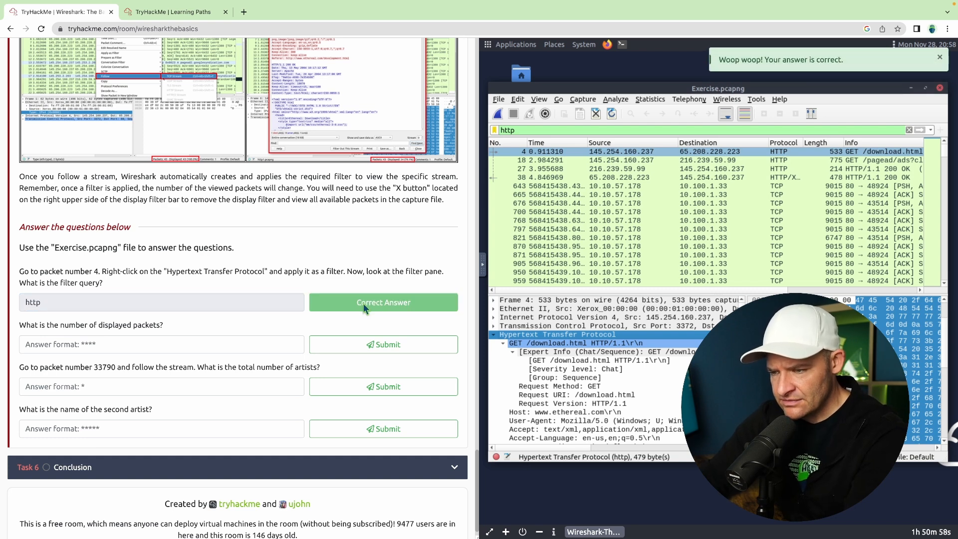
Submit 1089 as the answer to the question about the number of displayed packets
left_click(183, 344)
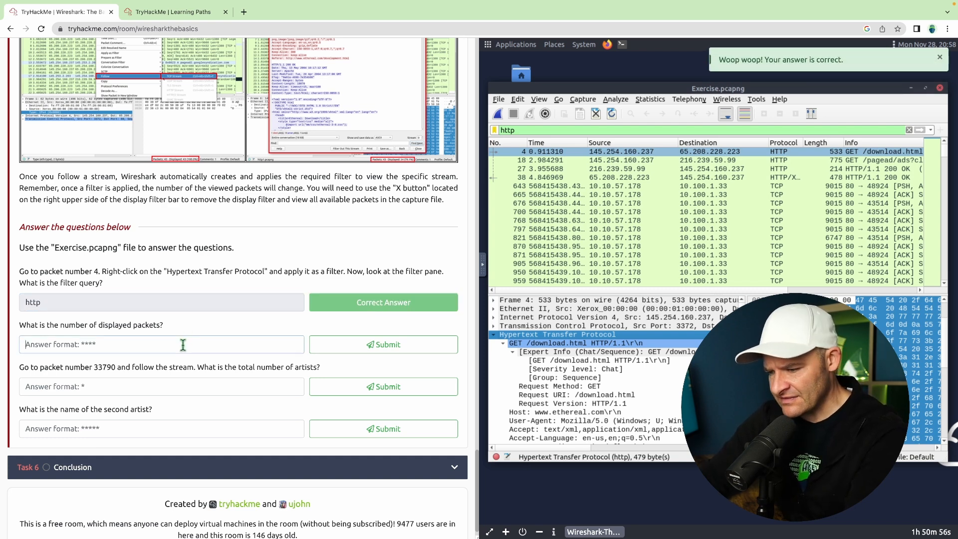
type("1089")
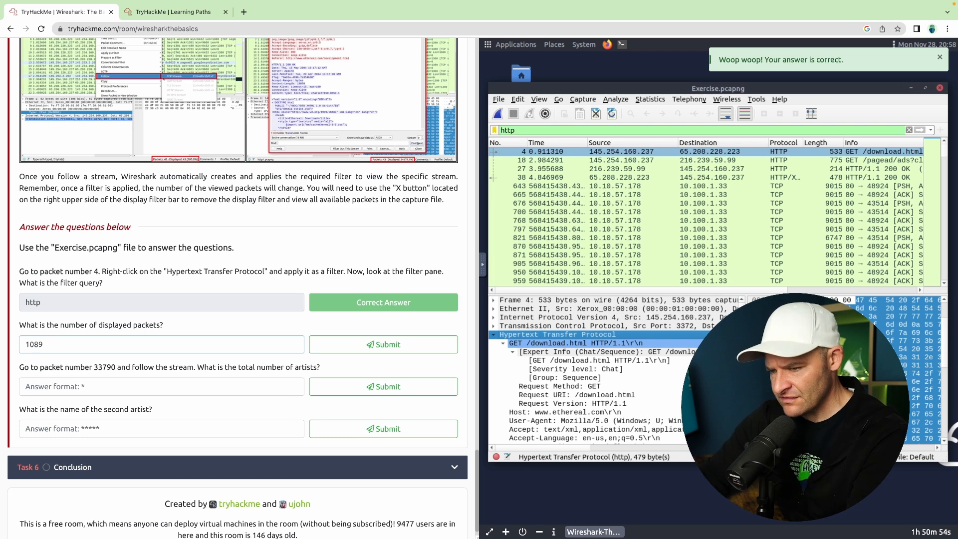
key("Return")
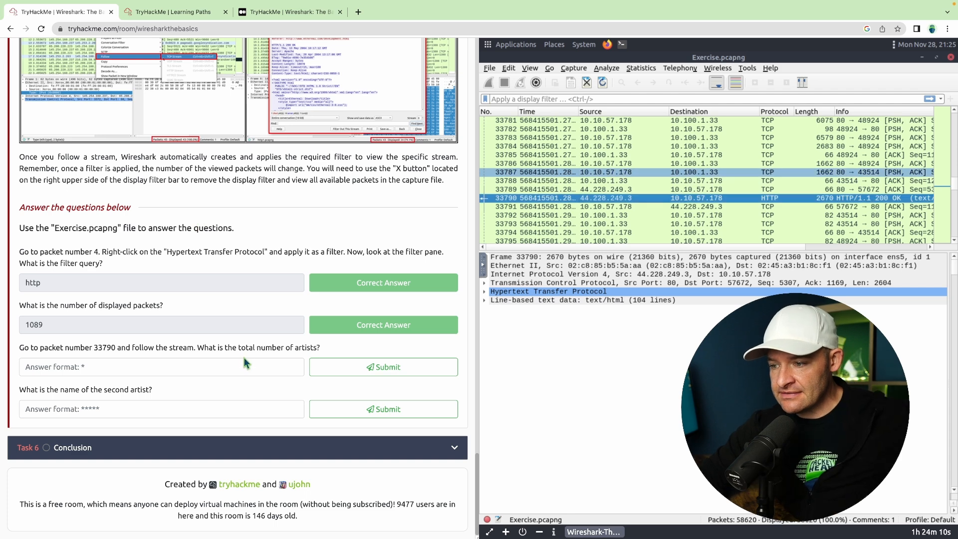
Follow the TCP stream of packet 33790 to look for the total number of artists
left_click_drag(237, 348, 329, 353)
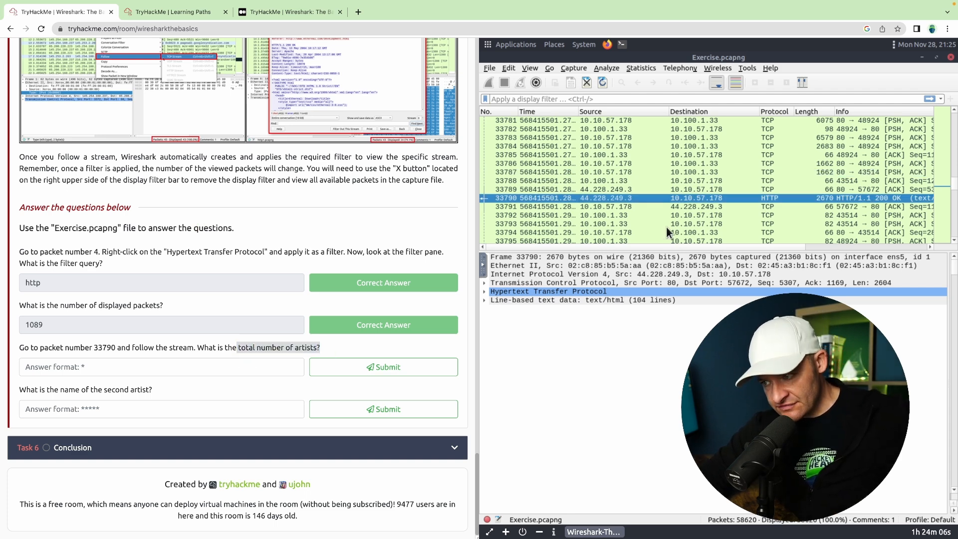
right_click(653, 200)
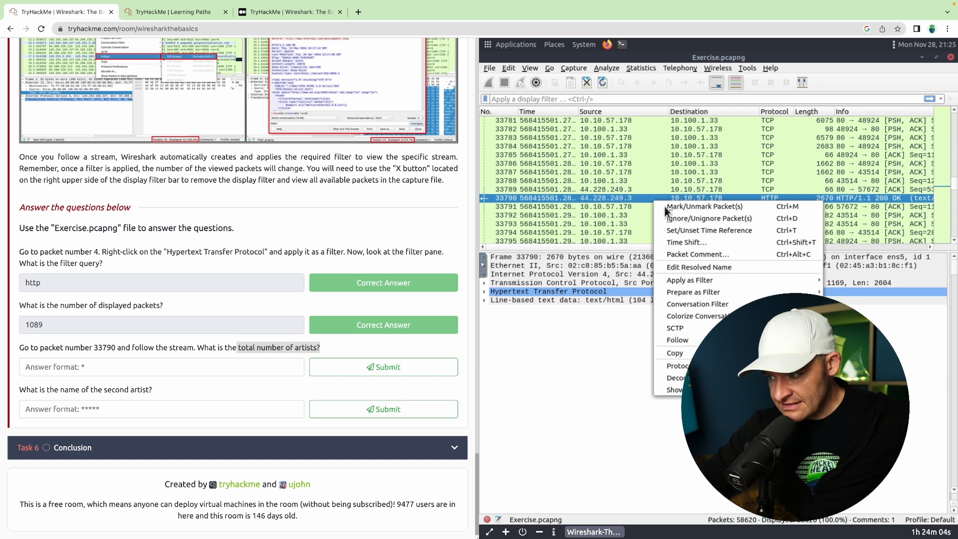
mouse_move(699, 340)
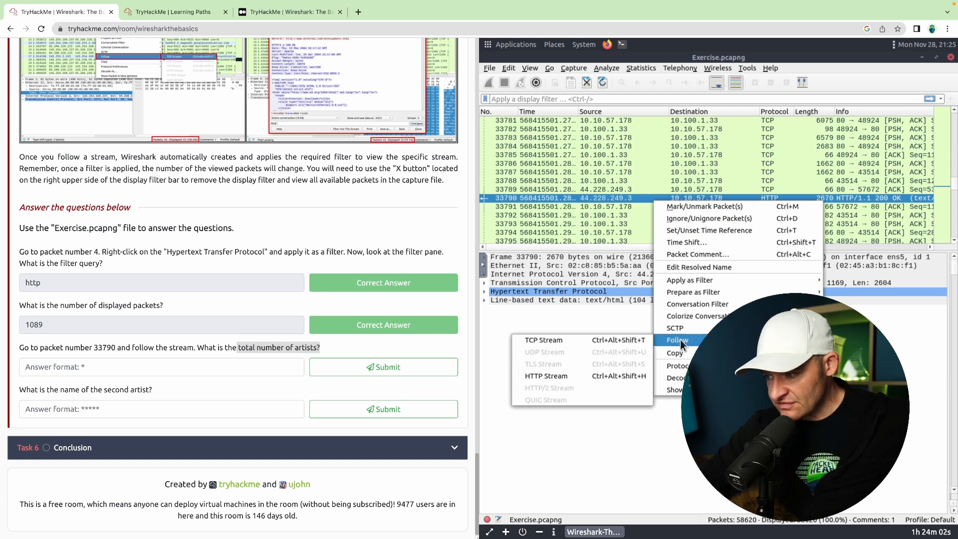
left_click(643, 337)
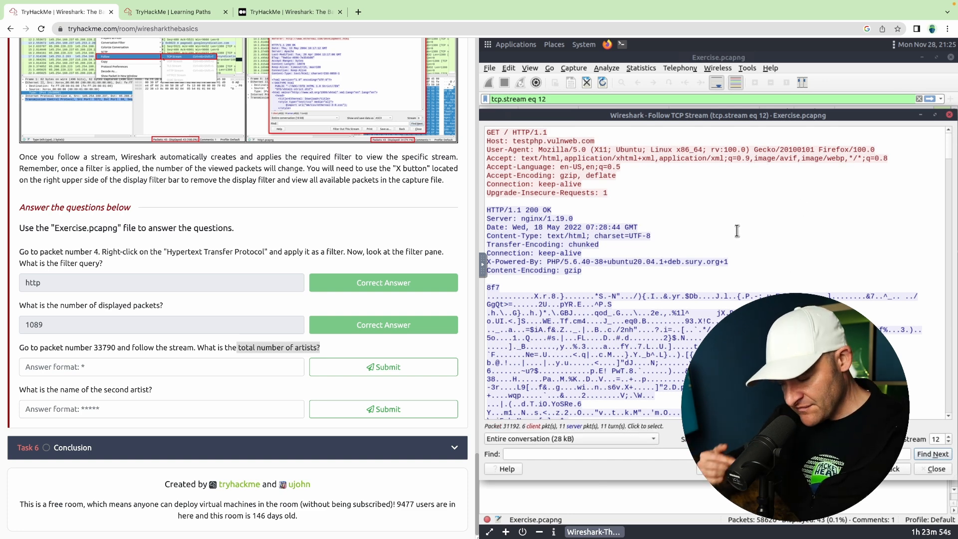
Search the followed TCP stream for "artist" and step through the matches
left_click(603, 453)
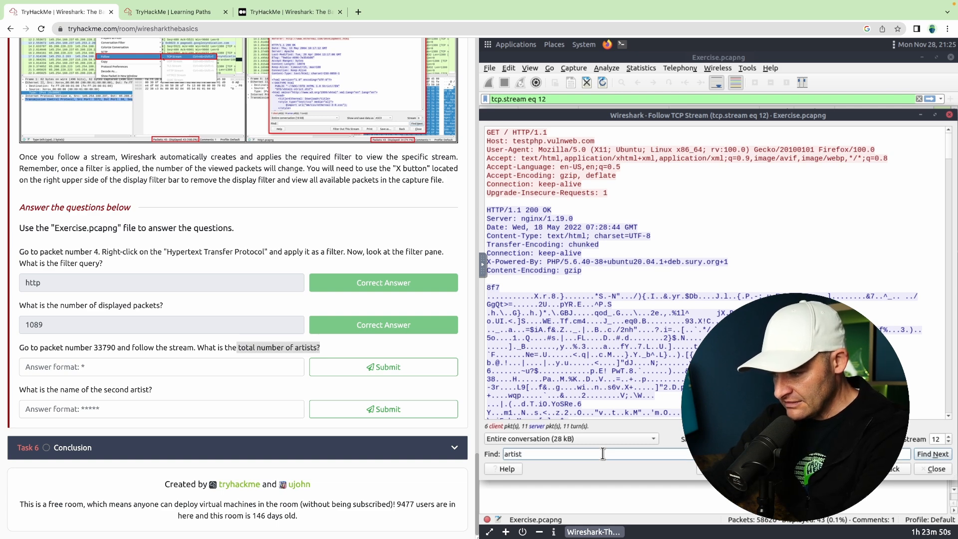
key("Return")
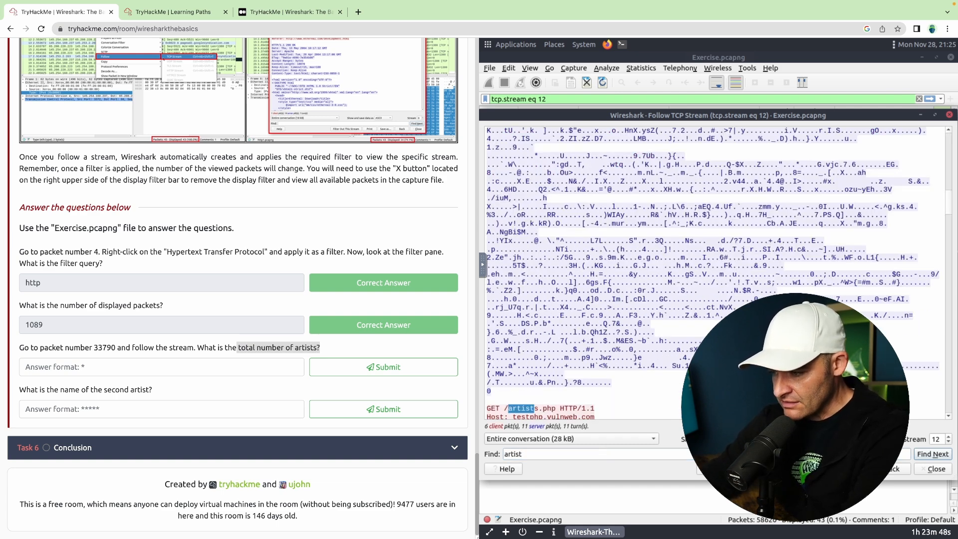
left_click(924, 455)
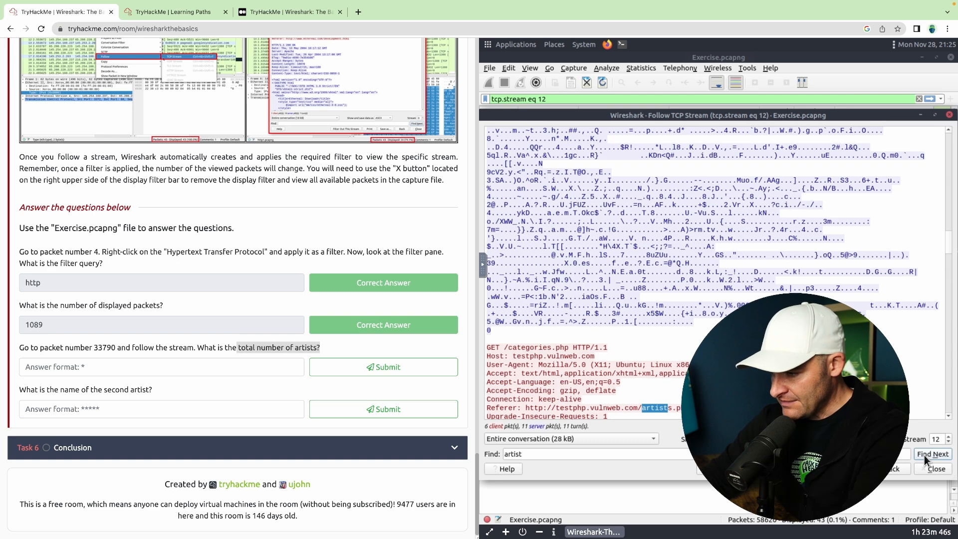
left_click(924, 455)
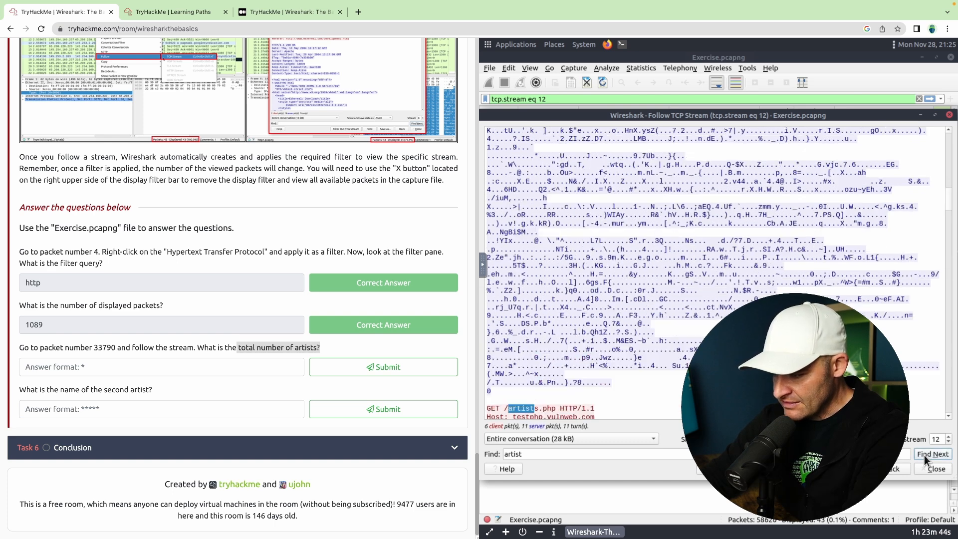
left_click(924, 455)
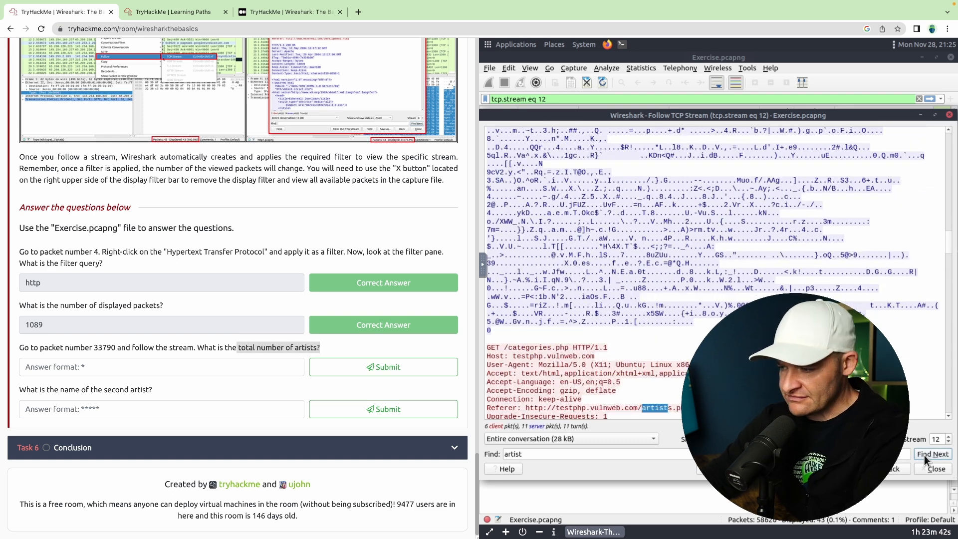
left_click(924, 455)
Search the stream for "artist=1" and close the stream view
left_click(522, 454)
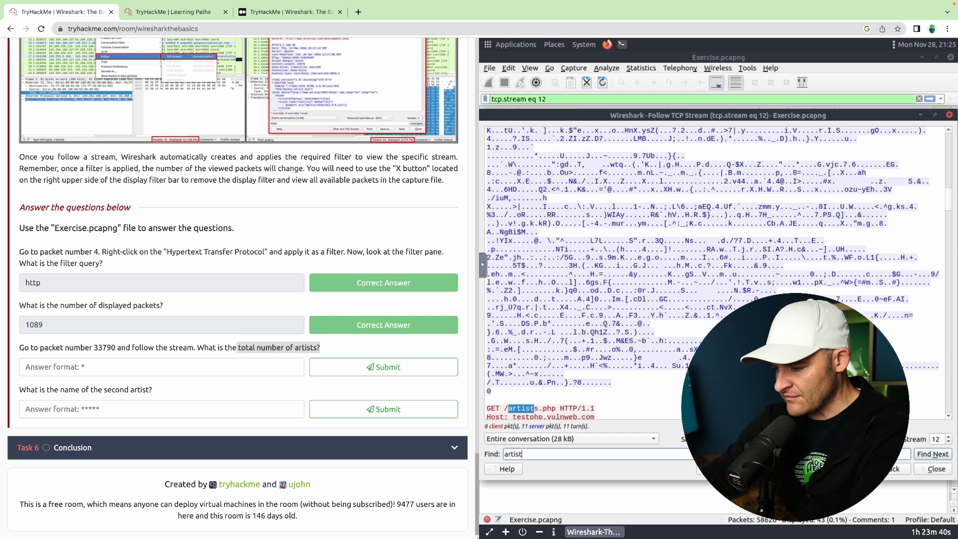
type("=1")
key("Return")
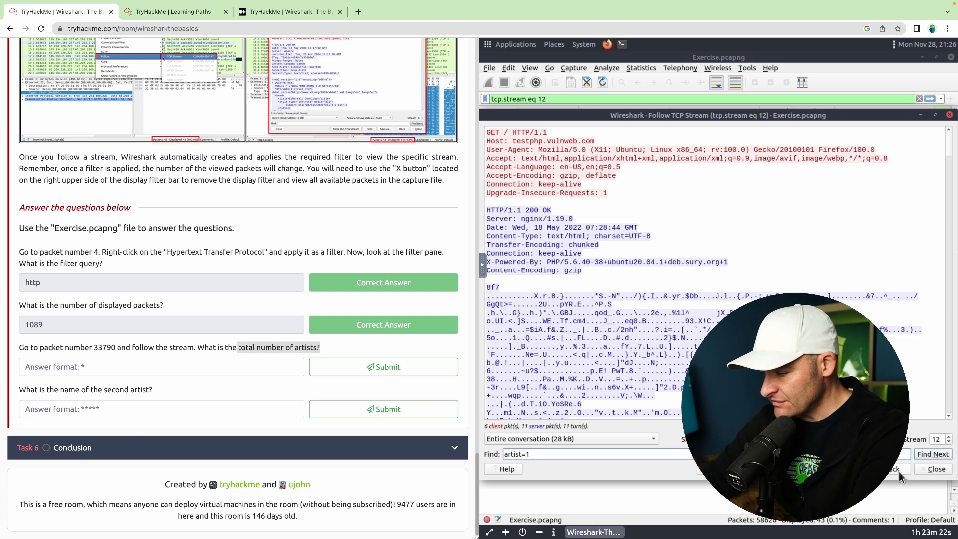
left_click(920, 472)
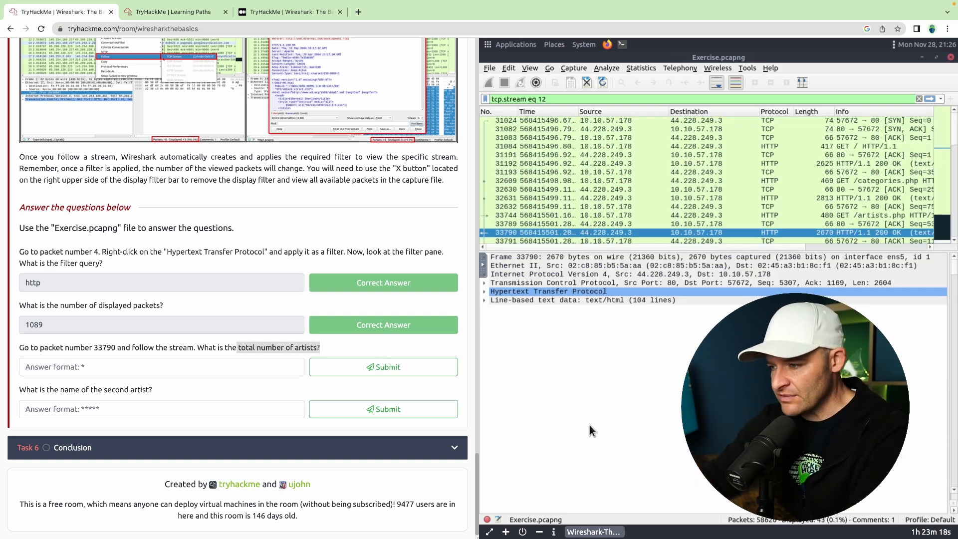
List the capture's exportable HTTP objects and filter them by the text "arti"
left_click(652, 194)
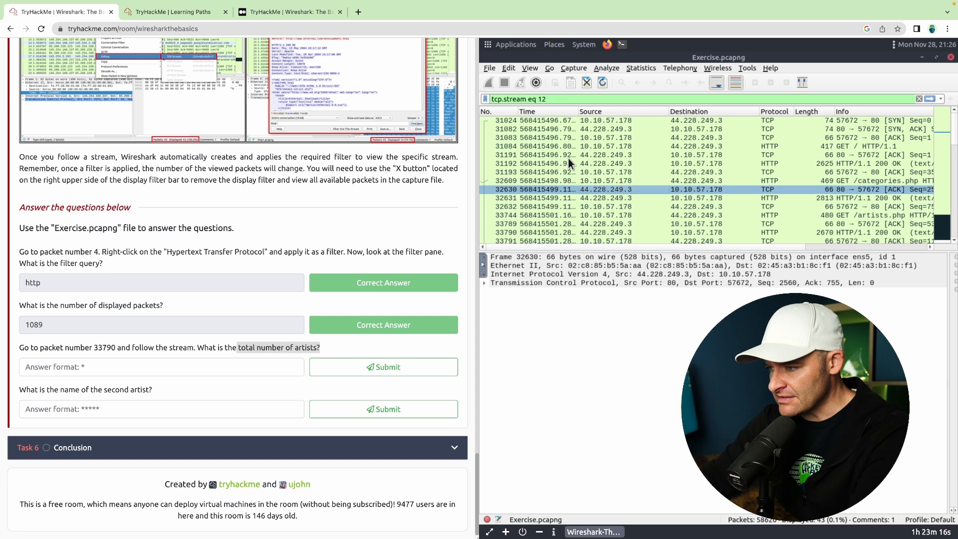
left_click(491, 68)
mouse_move(577, 242)
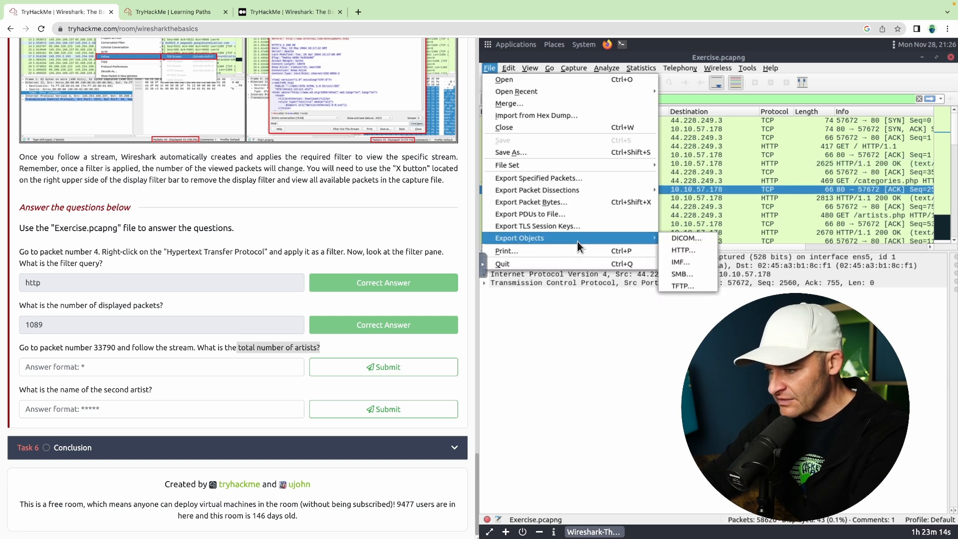
left_click(675, 250)
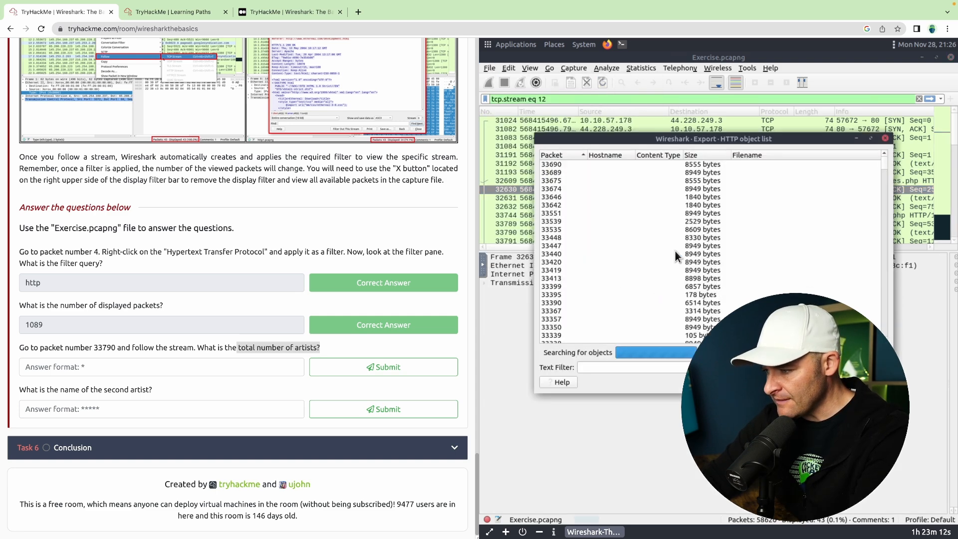
left_click(633, 367)
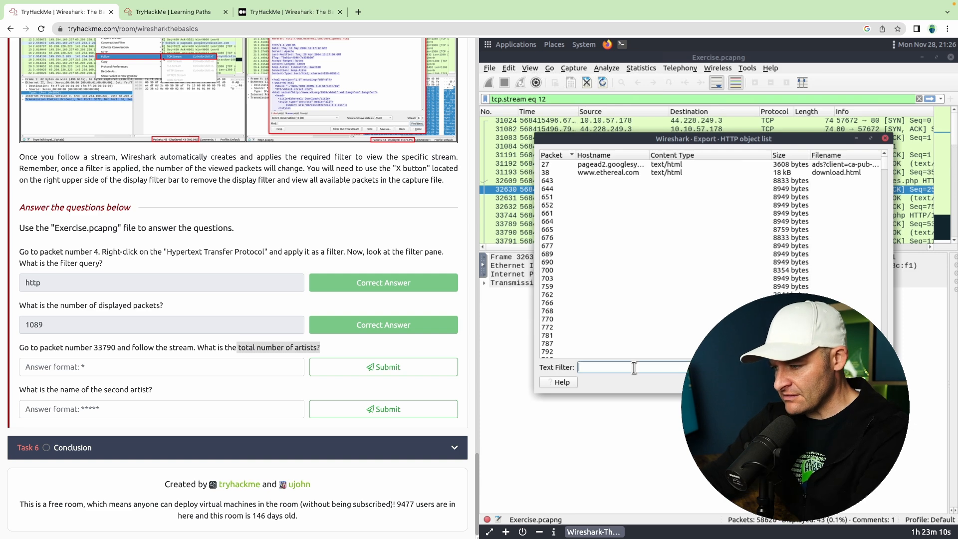
type("arti")
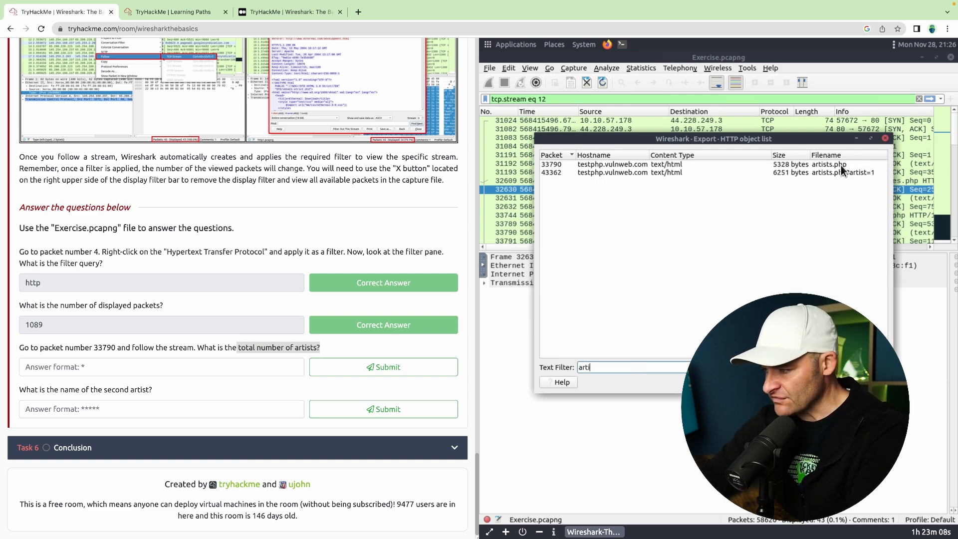
left_click(857, 165)
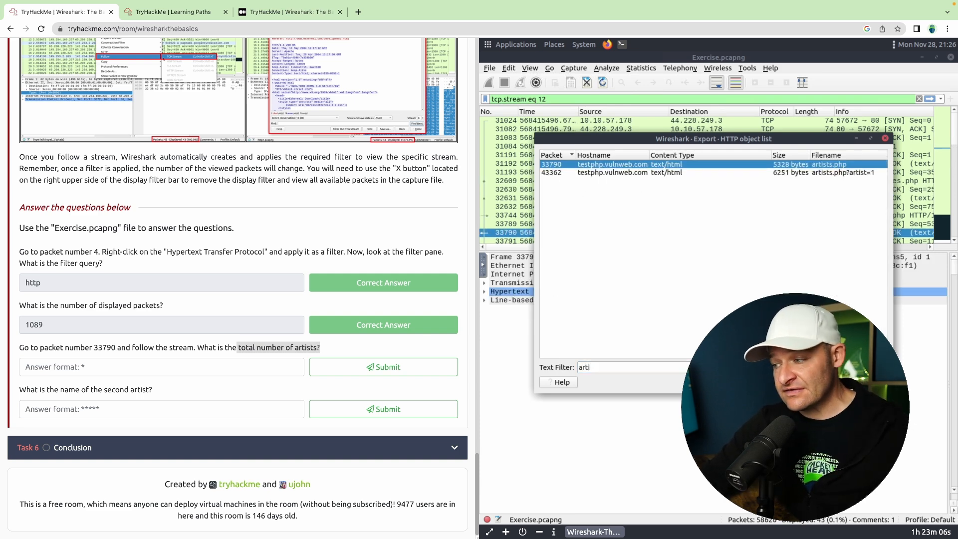
key("Return")
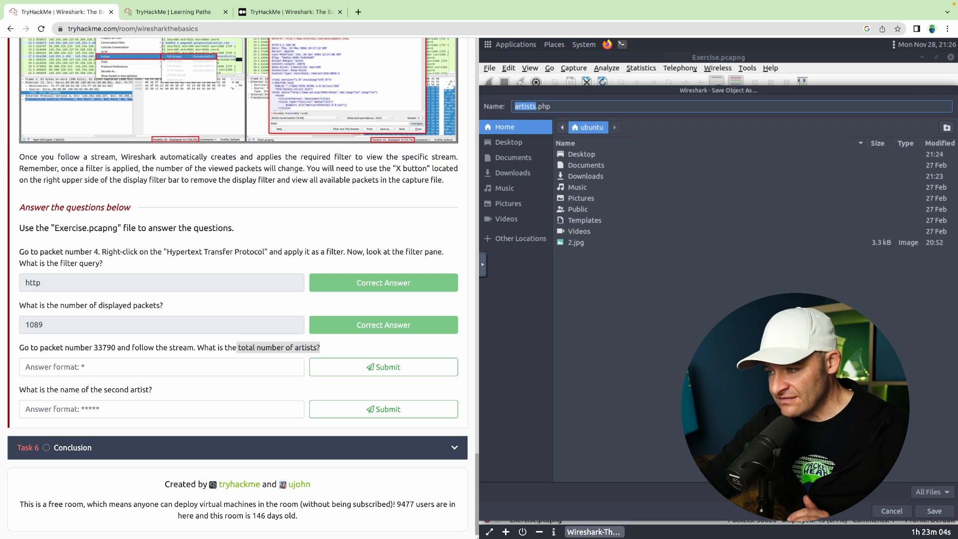
double_click(575, 154)
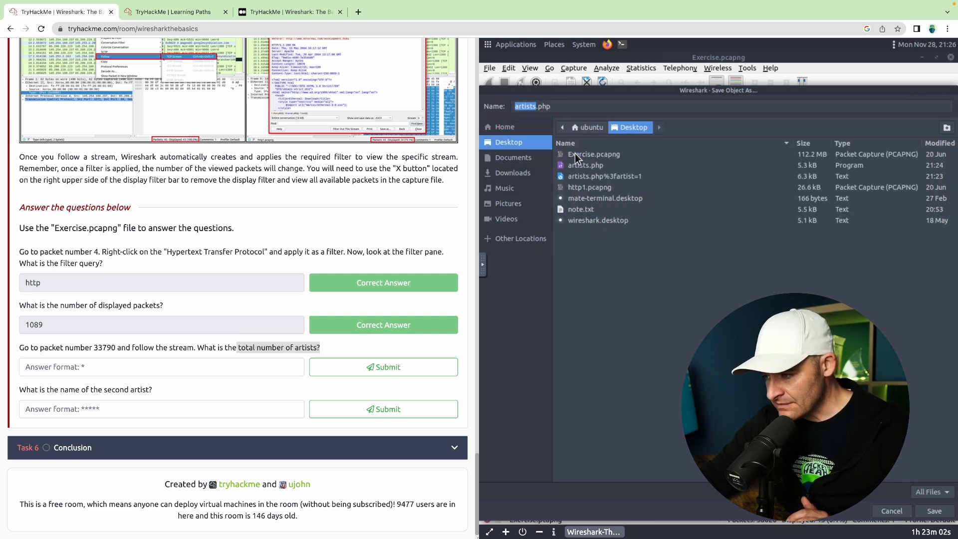
left_click(893, 513)
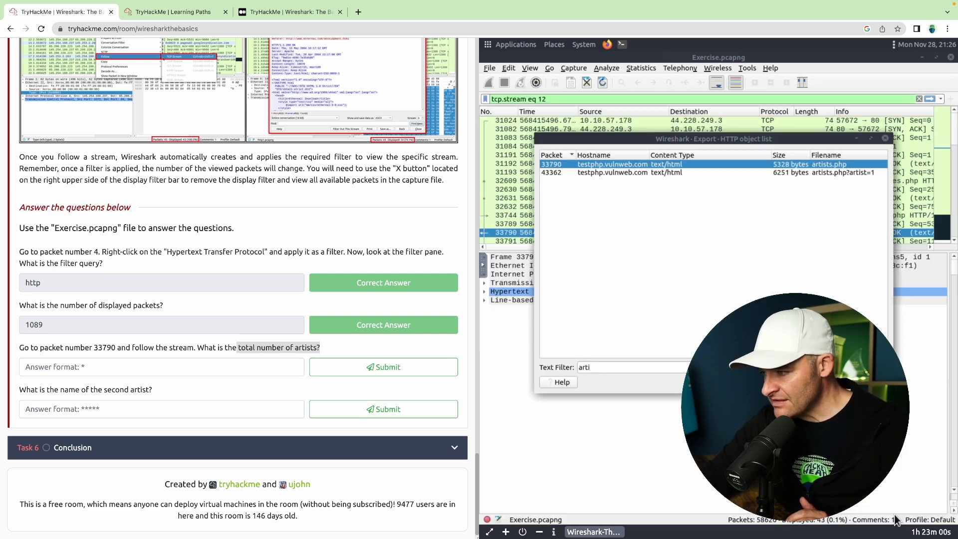
left_click(882, 139)
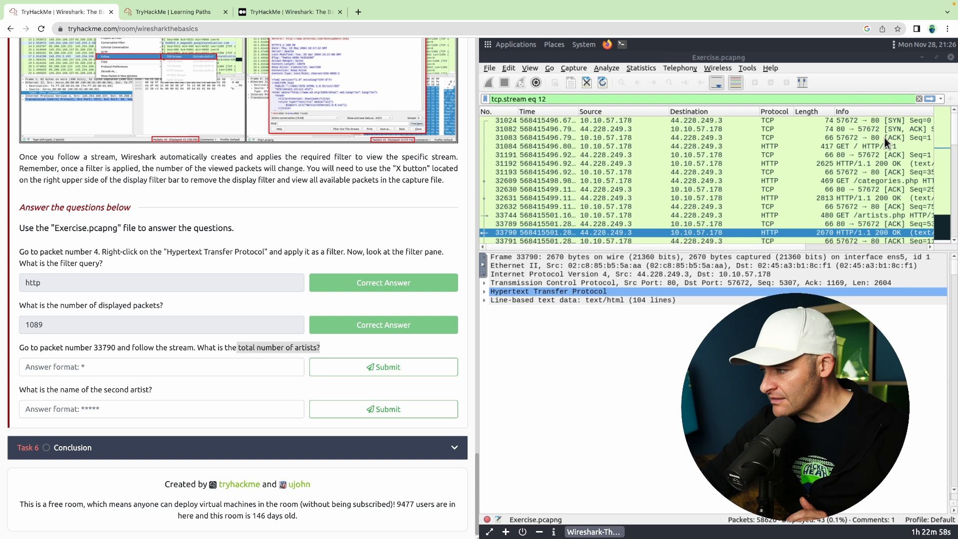
Minimize Wireshark, open artists.php from the desktop in Pluma and examine the artist entries in its content section
left_click(920, 58)
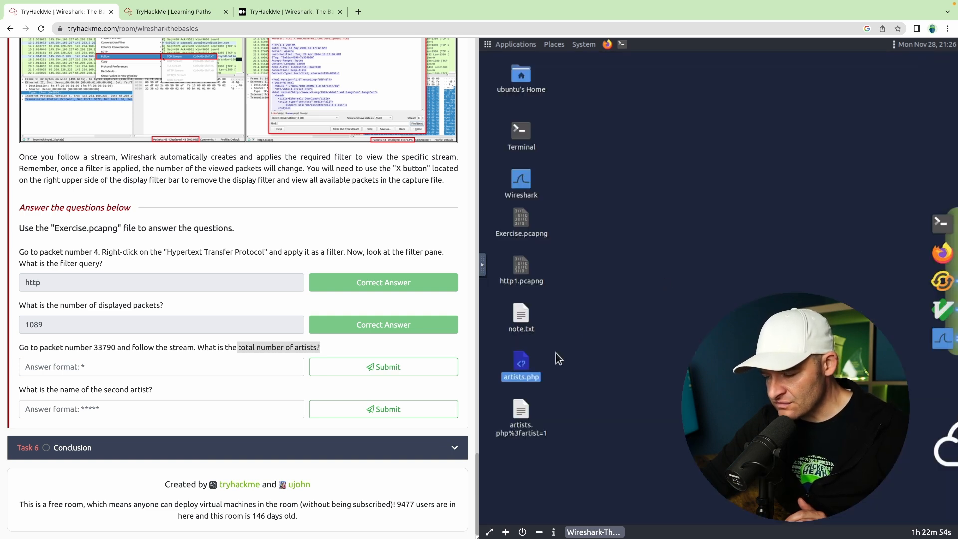
right_click(522, 368)
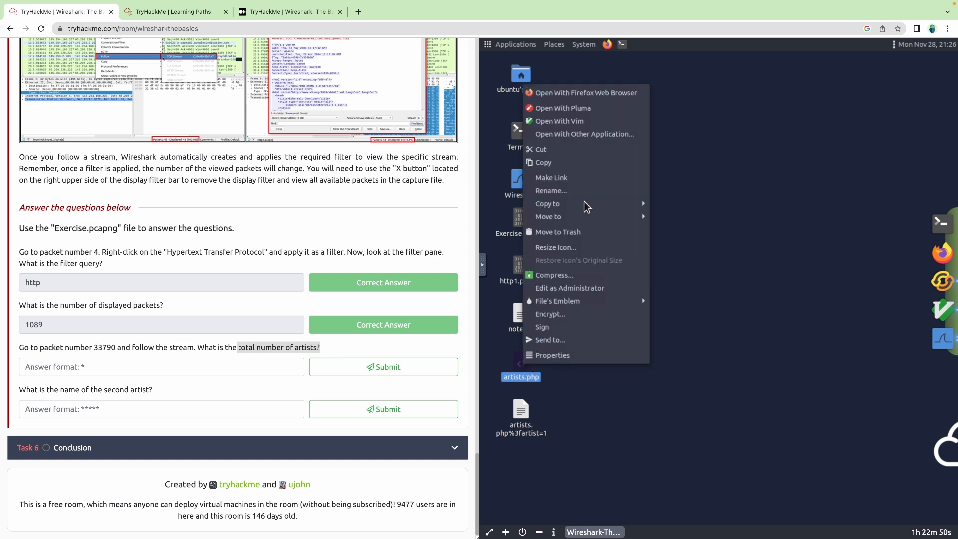
left_click(592, 116)
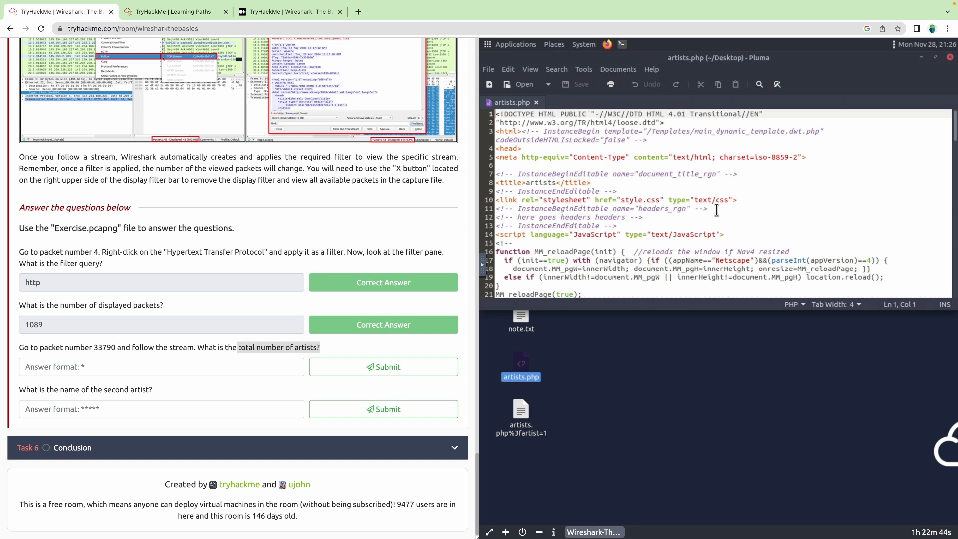
scroll(716, 210, "down", 5)
scroll(716, 210, "down", 5)
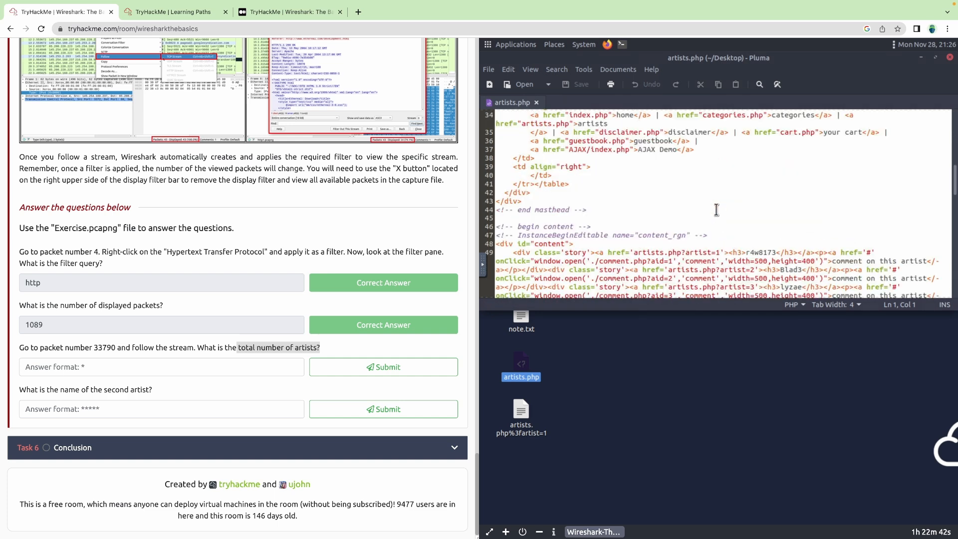
scroll(716, 210, "down", 3)
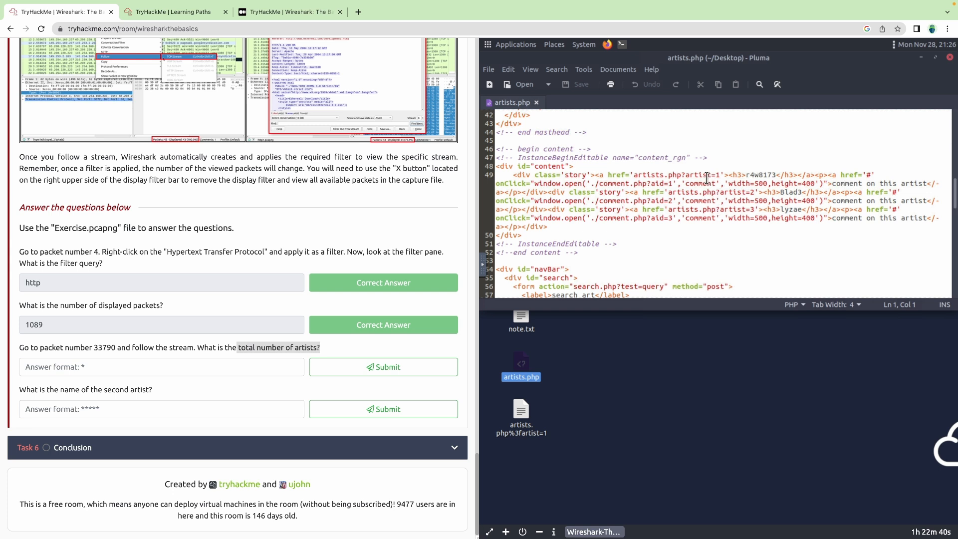
left_click_drag(694, 175, 781, 175)
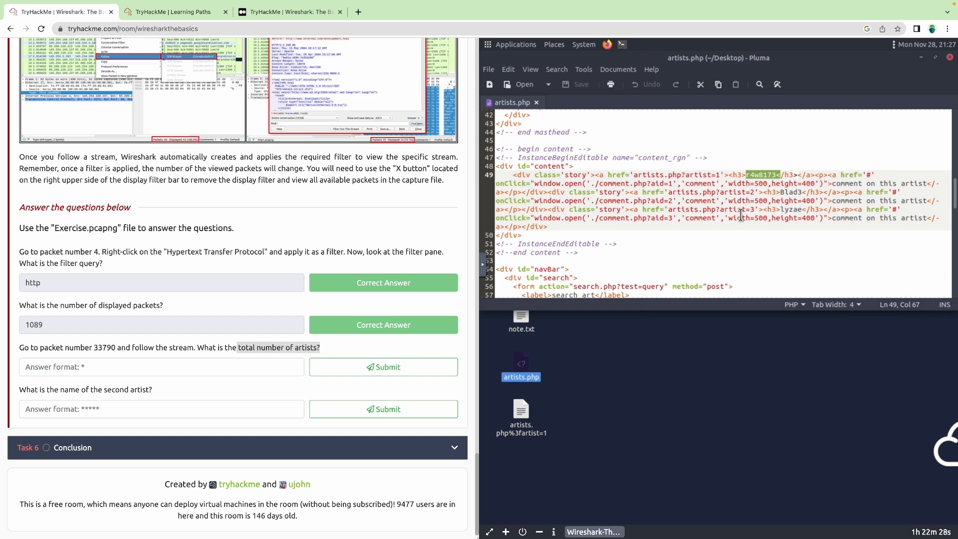
Submit 3 as the answer to the question about the total number of artists
left_click(214, 366)
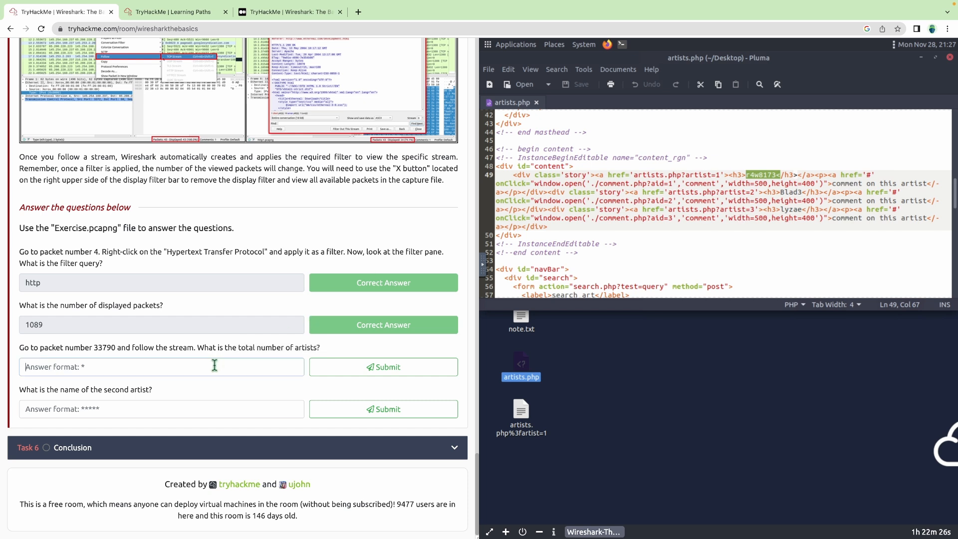
type("3")
left_click(347, 365)
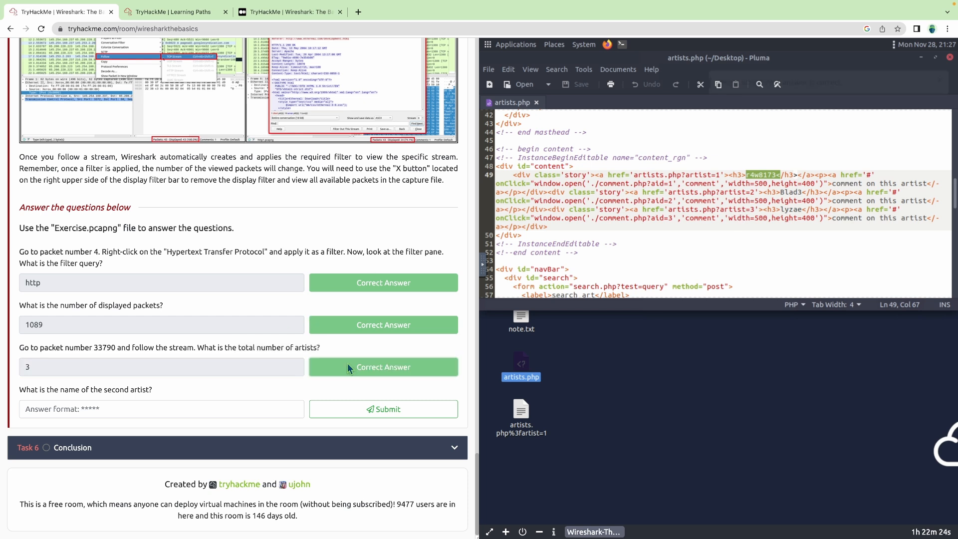
Submit Blad3 as the answer to the question about the second artist's name
left_click(236, 409)
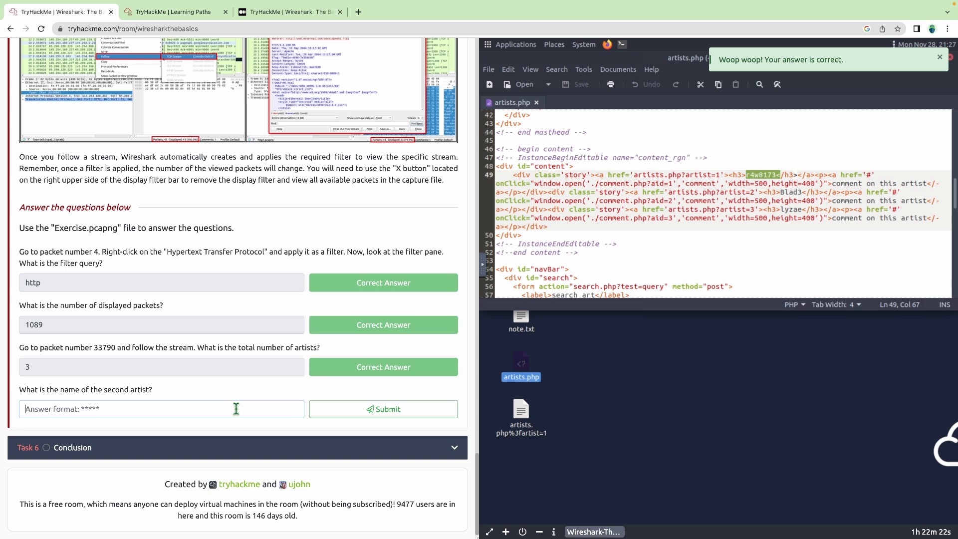
type("Blad3")
left_click(336, 409)
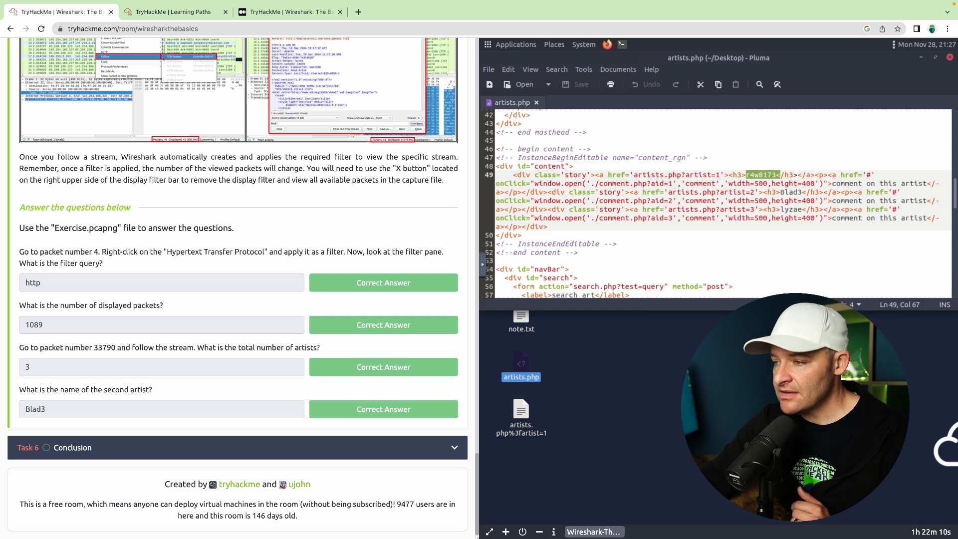
Expand Task 6, Conclusion, in the TryHackMe room
mouse_move(492, 532)
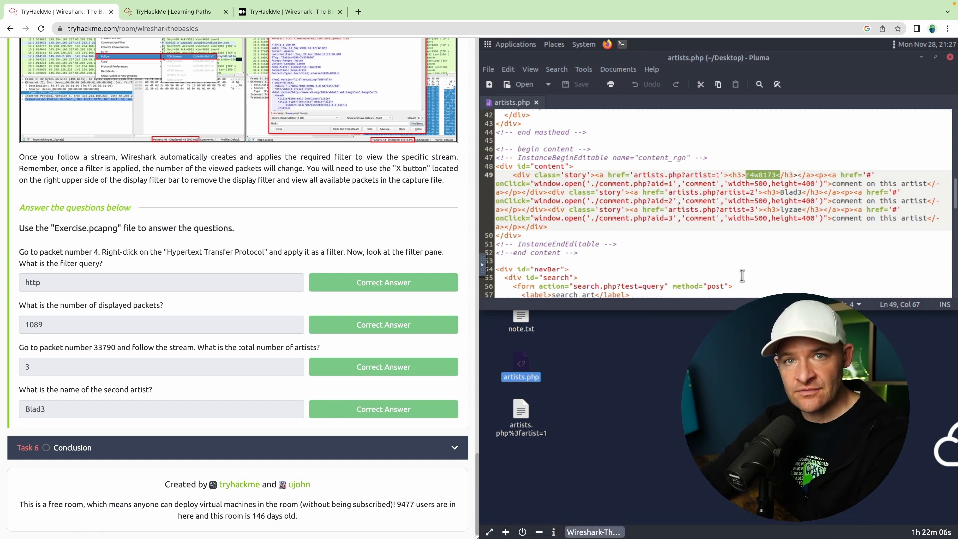
left_click(295, 450)
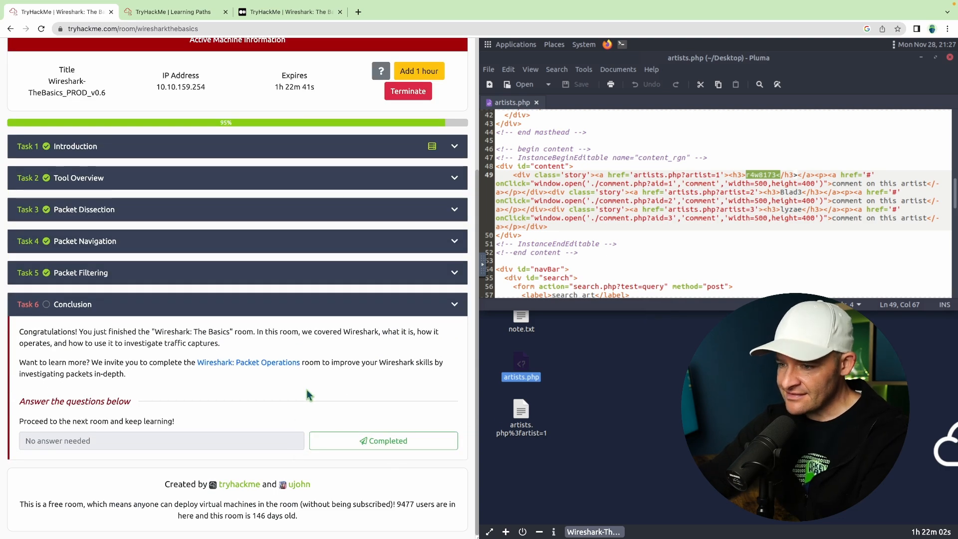